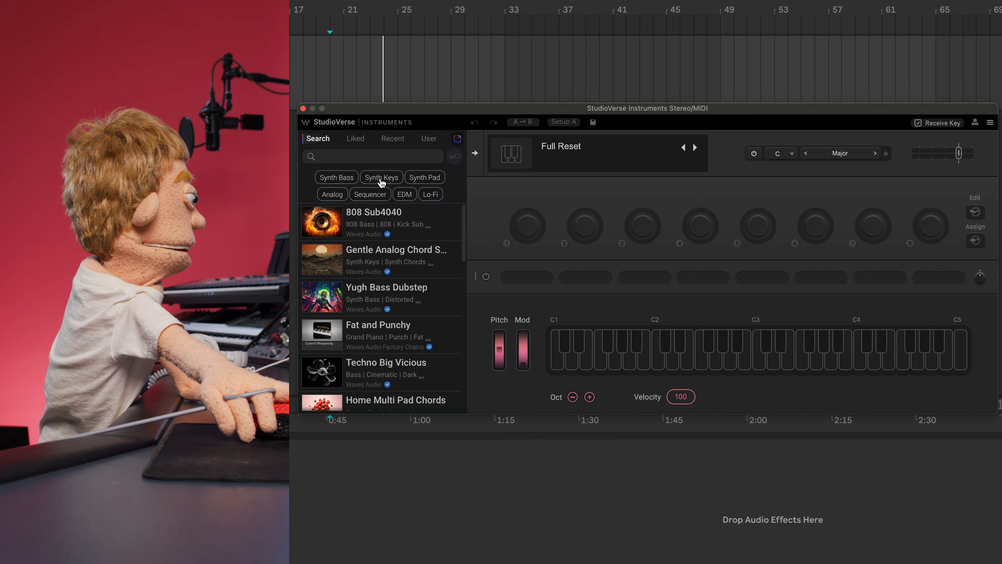
- Filter presets to Synth Bass and audition Deep Bass and 808 Sub Pun
click(336, 177)
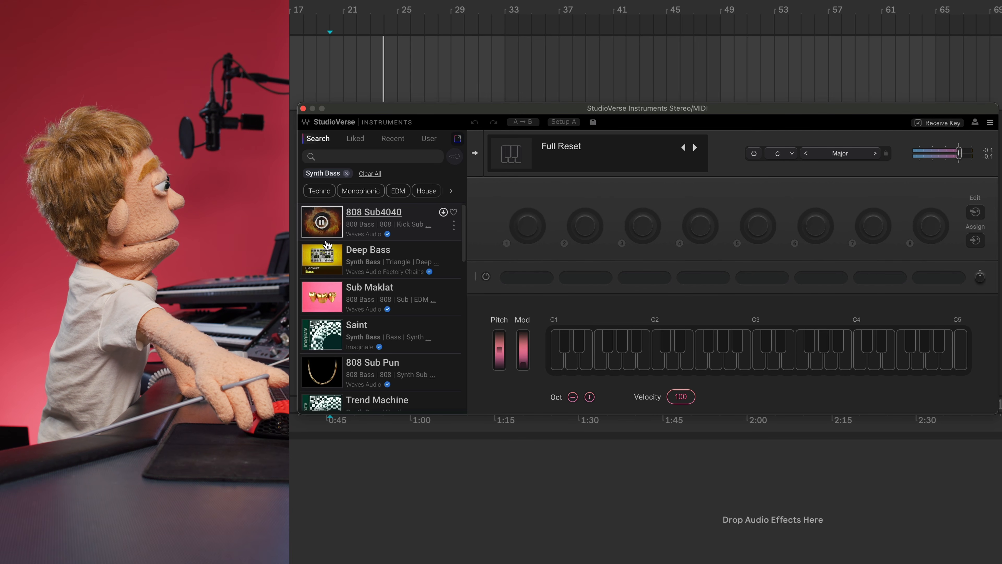
click(323, 260)
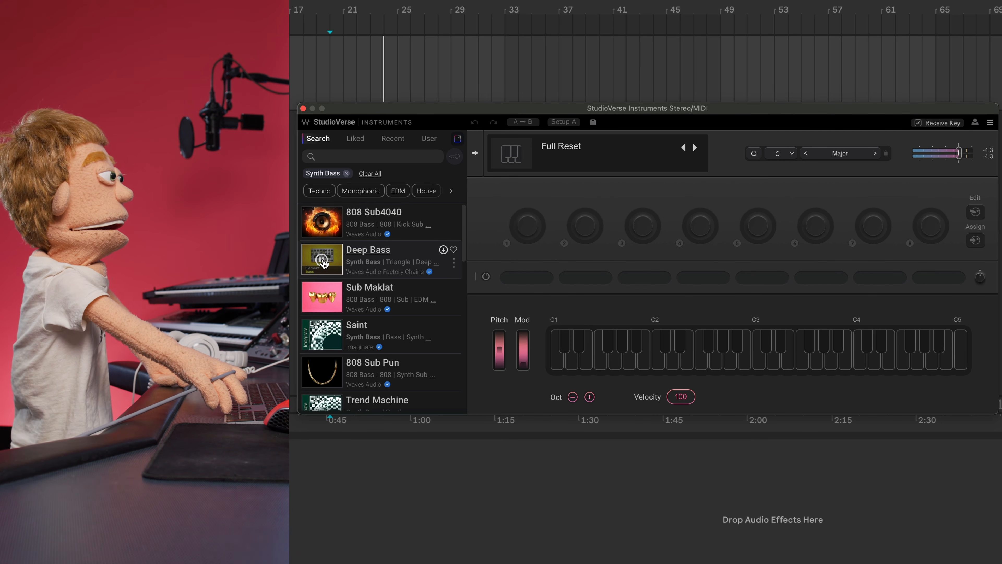
mouse_move(325, 304)
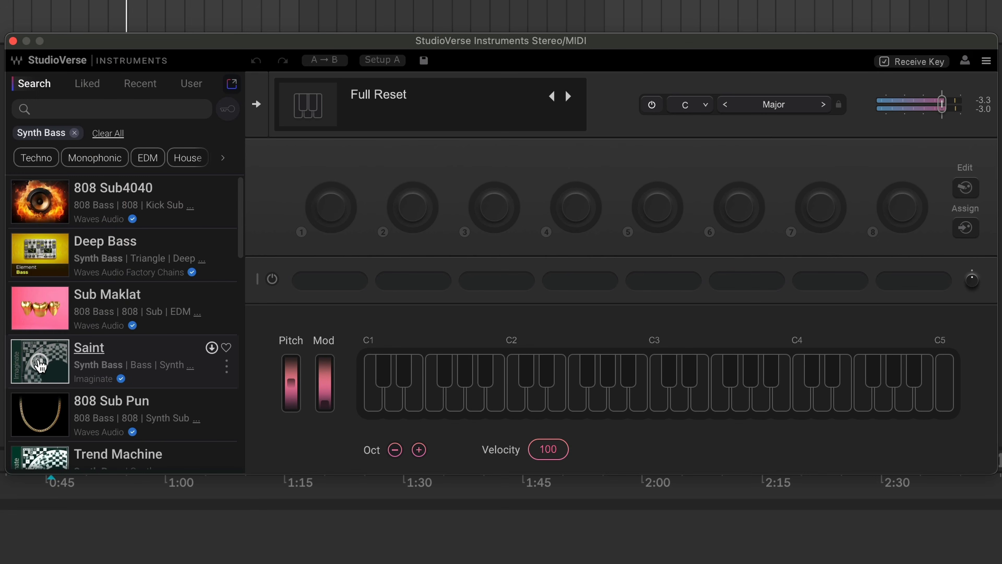
scroll(327, 322, down, 2)
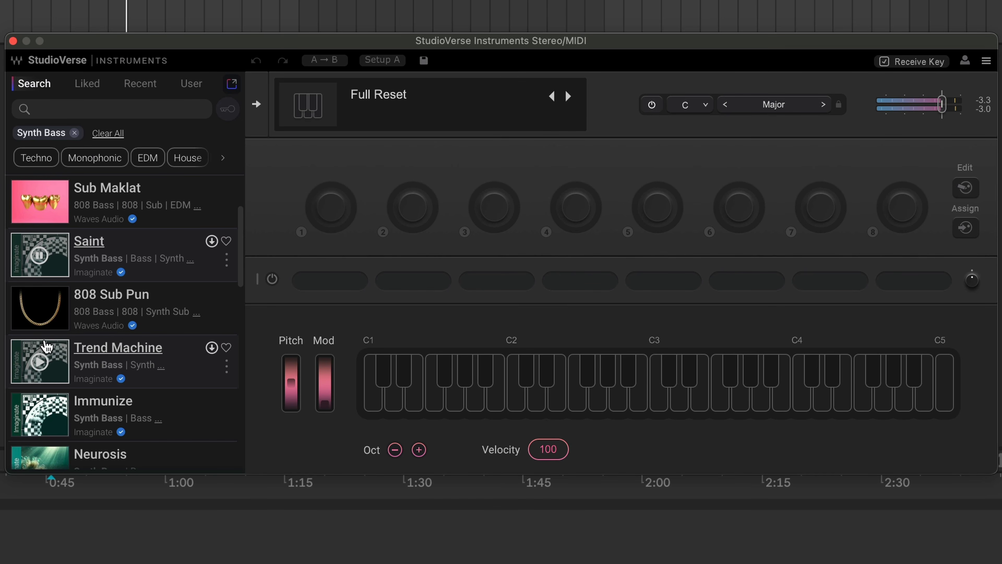
mouse_move(50, 300)
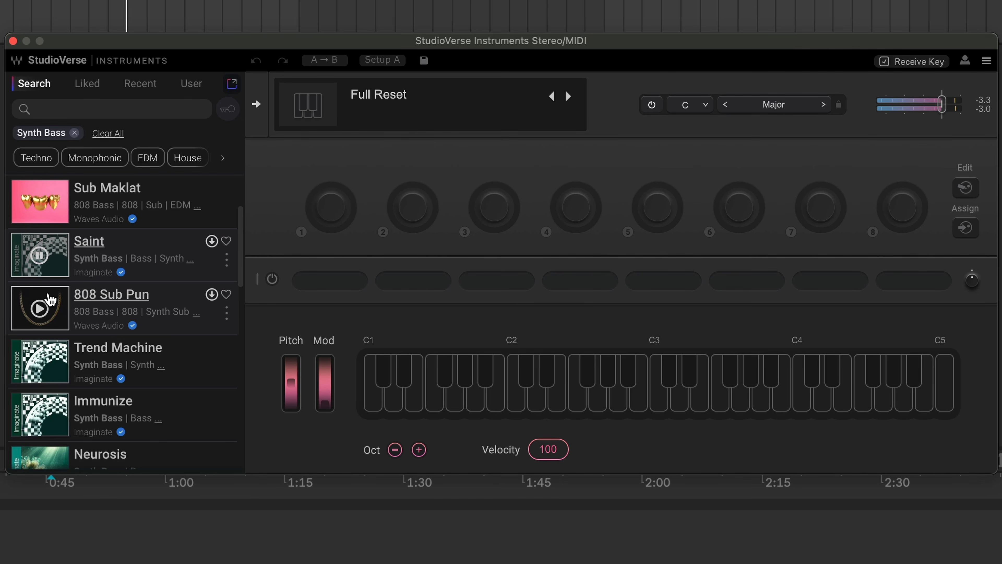
click(40, 309)
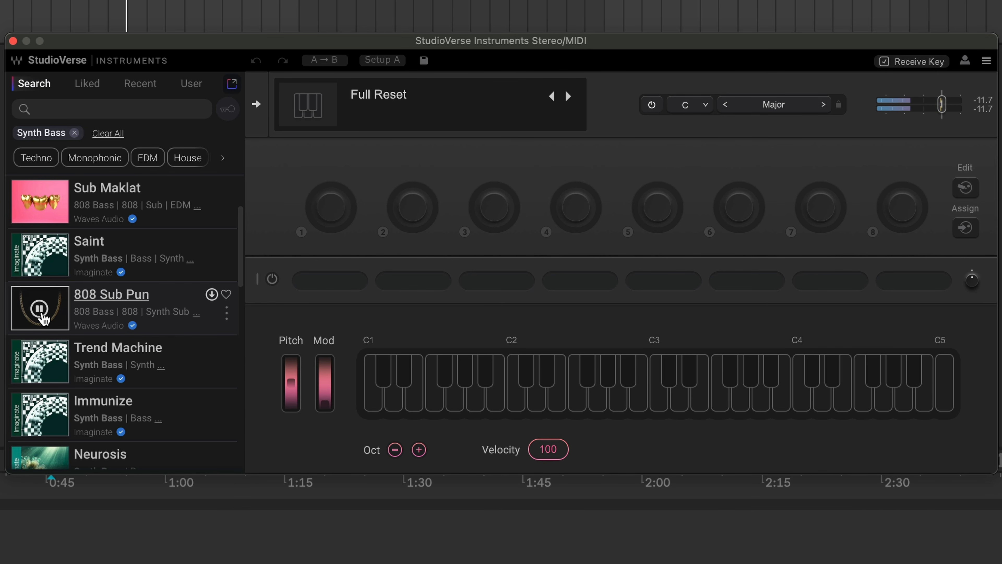
- Audition the Trend Machine preset, stop the preview, and load it
click(40, 363)
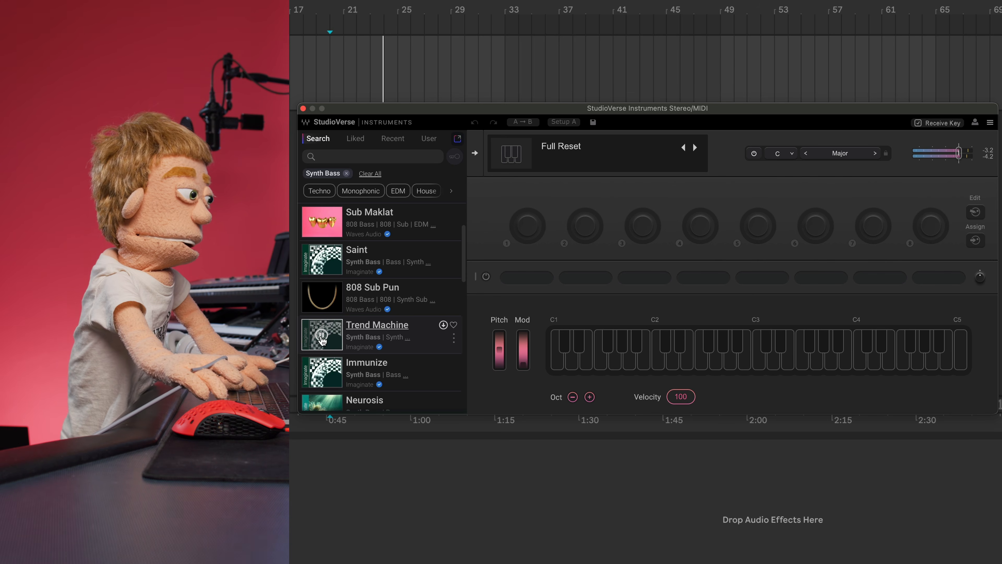
click(324, 338)
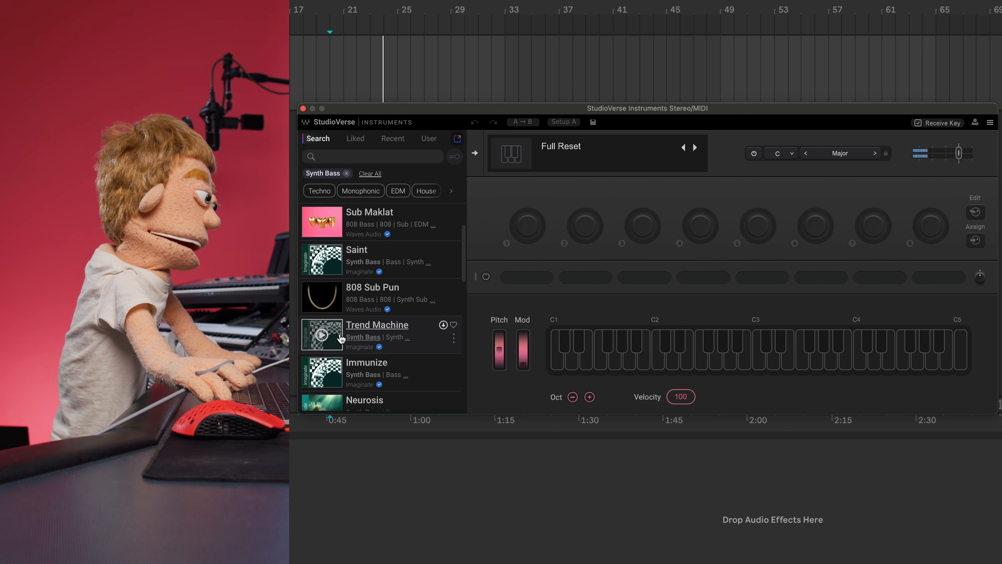
click(358, 337)
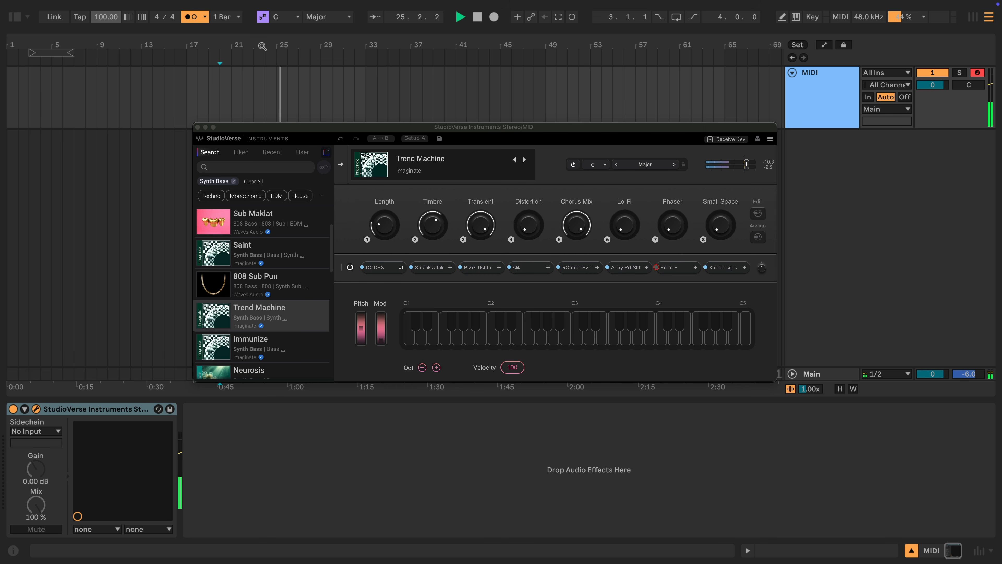
- Stop playback, capture the played Trend Machine notes as a new MIDI clip, and uncover it
key(space)
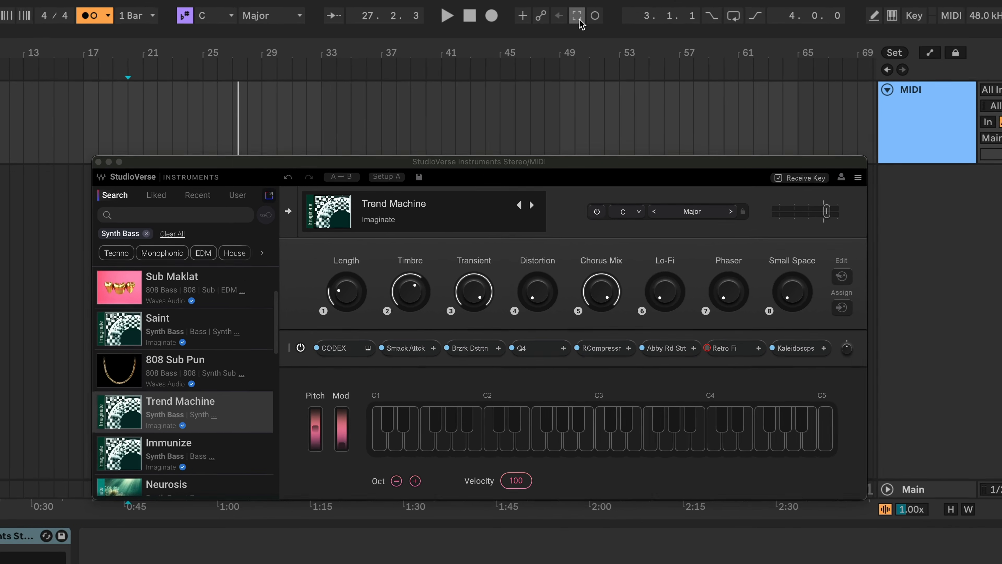
click(558, 16)
drag(121, 188, 128, 226)
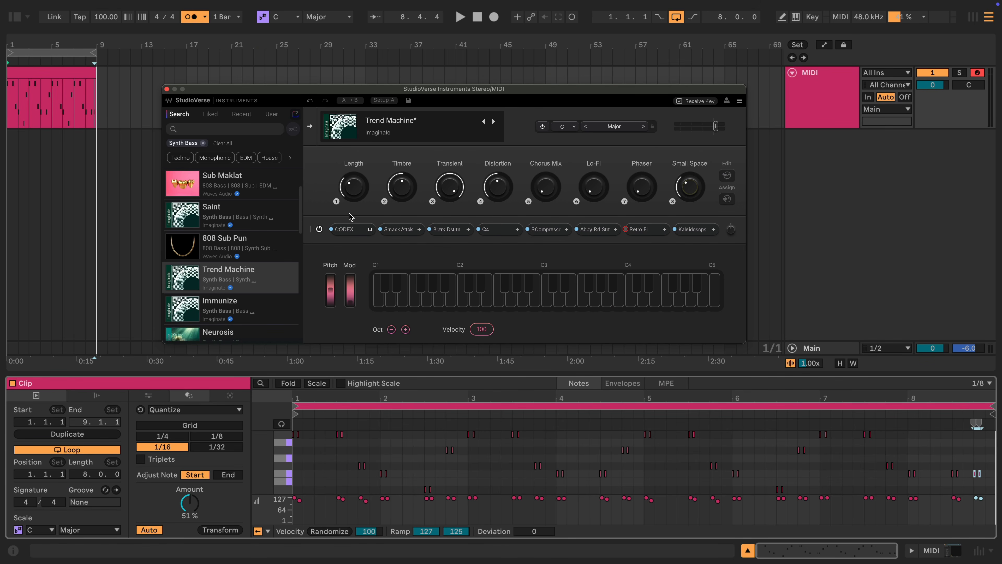
- Inspect the CODEX, Q4, RCompressor, Abbey Road, Retro Fi and Kaleidoscopes plugins in Trend Machine's chain
click(357, 232)
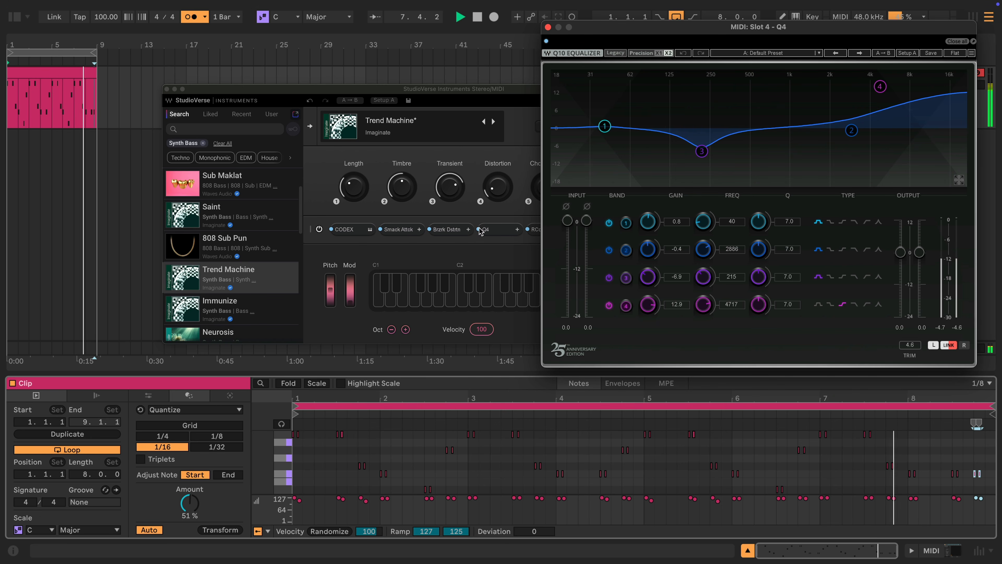
click(479, 230)
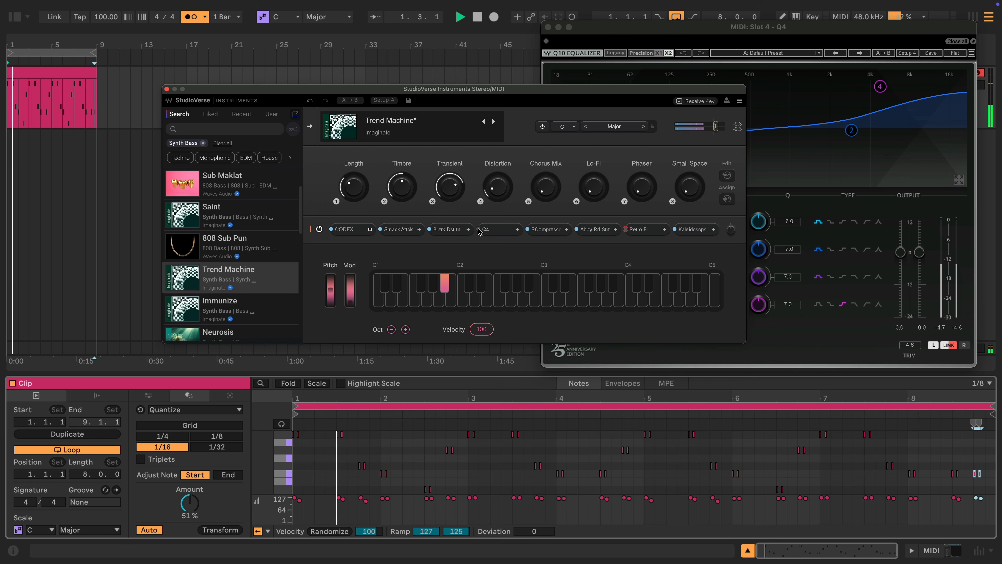
click(554, 230)
drag(712, 54, 854, 54)
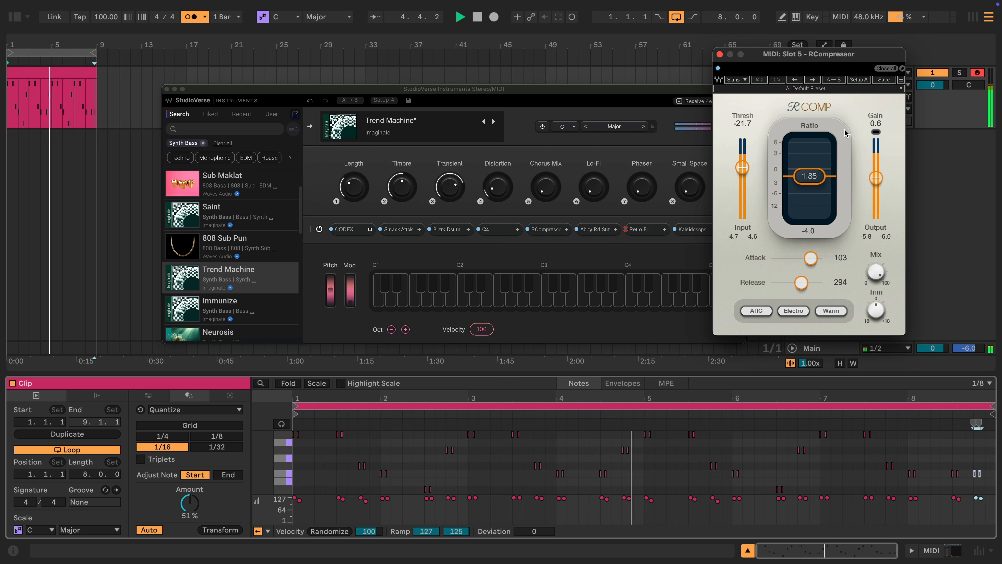
click(596, 229)
click(639, 229)
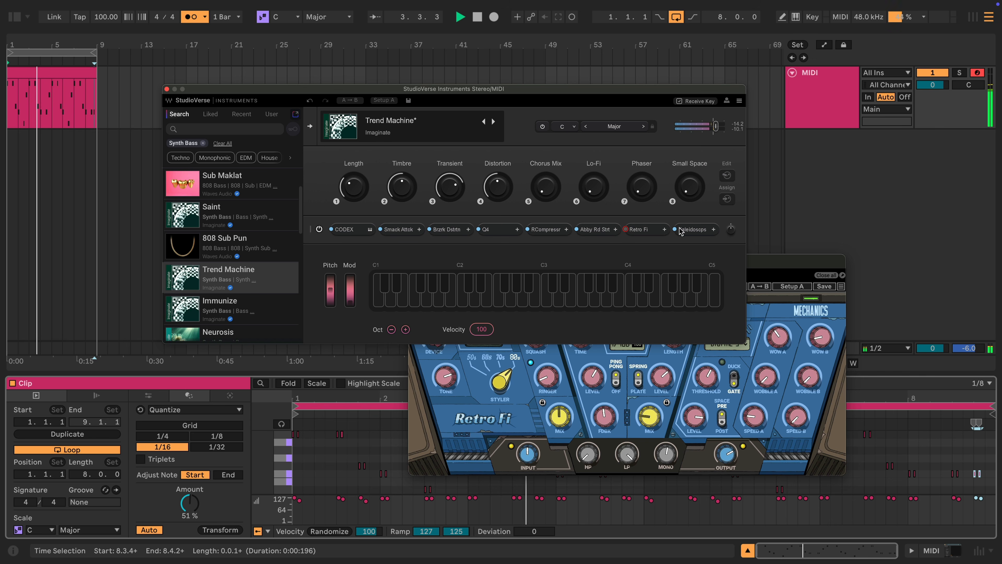
click(677, 232)
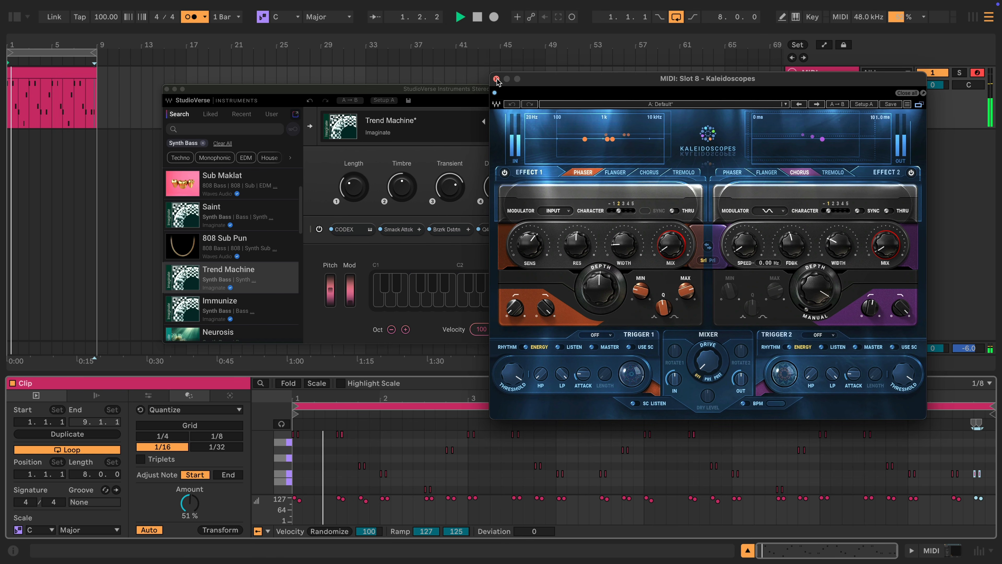
click(496, 82)
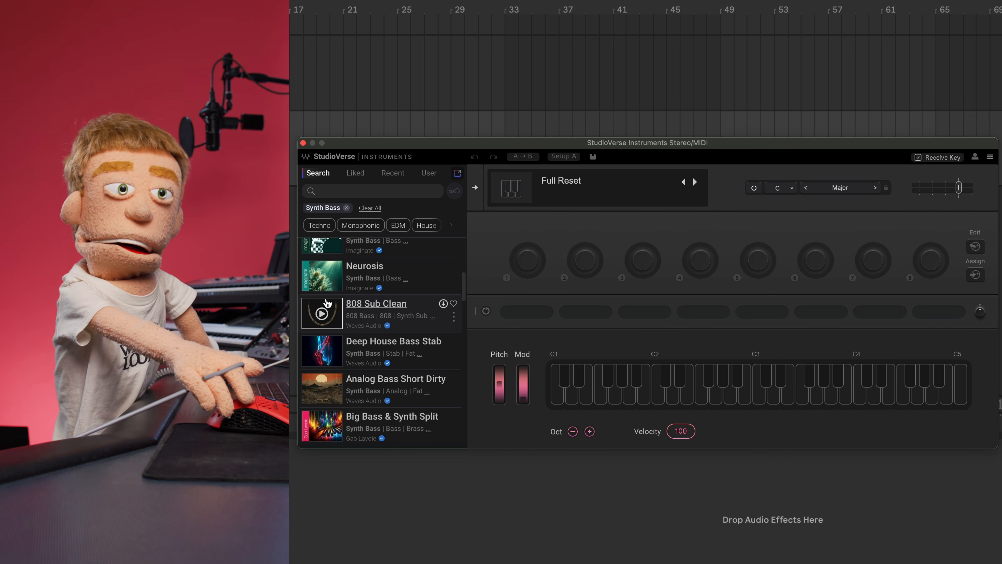
- Audition and load Sub Lambo, then open the Element synth from its instrument layer
scroll(347, 312, down, 4)
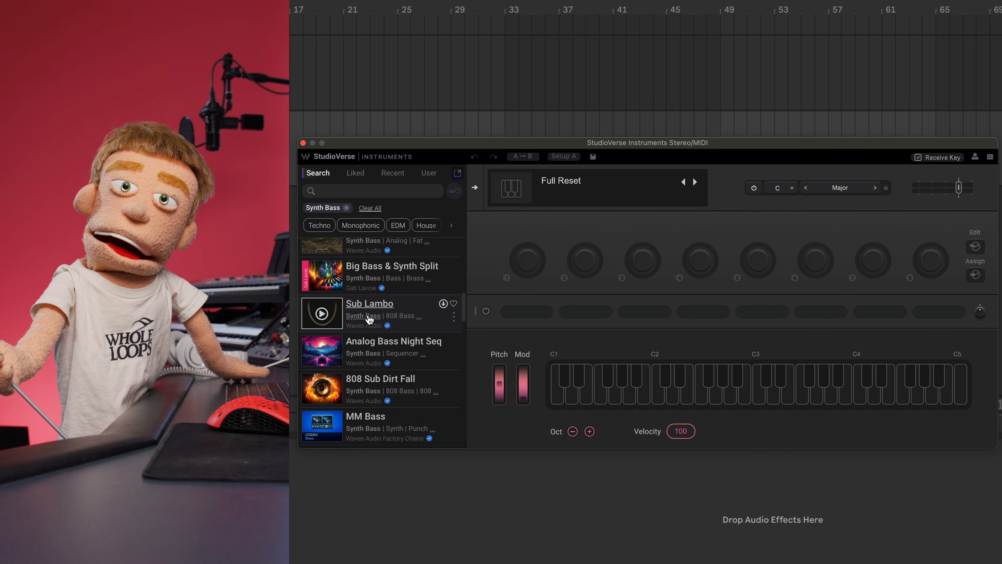
click(330, 317)
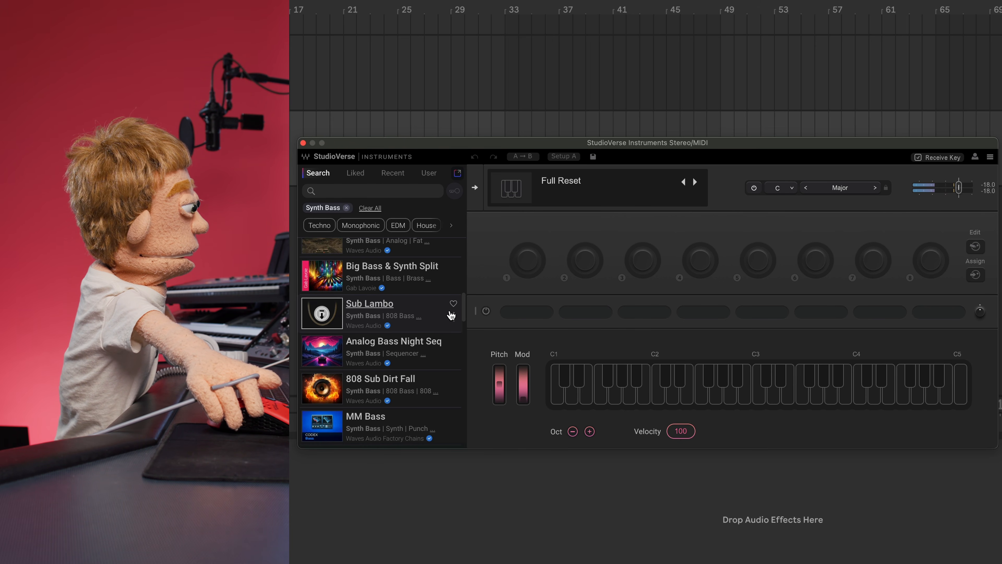
click(412, 326)
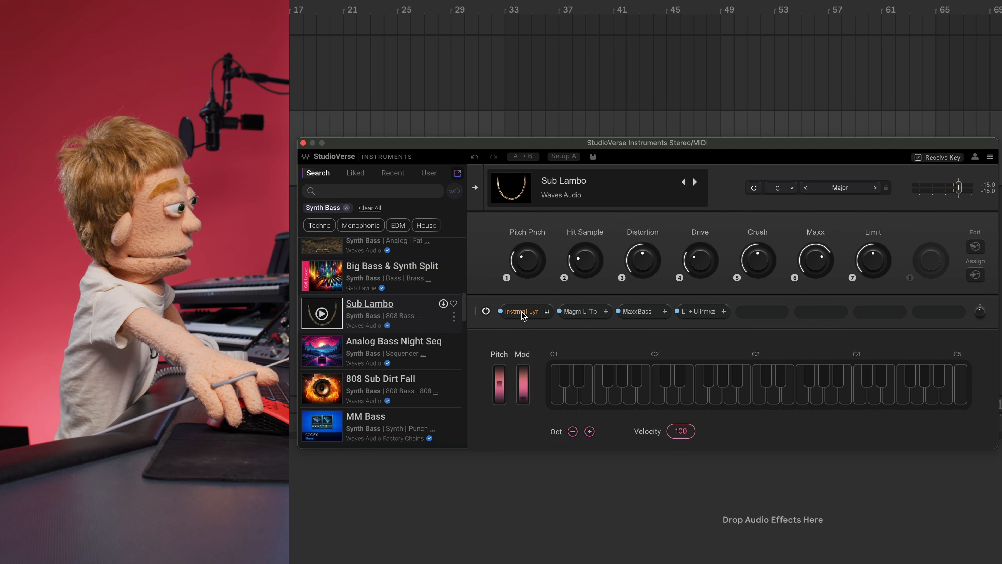
click(522, 312)
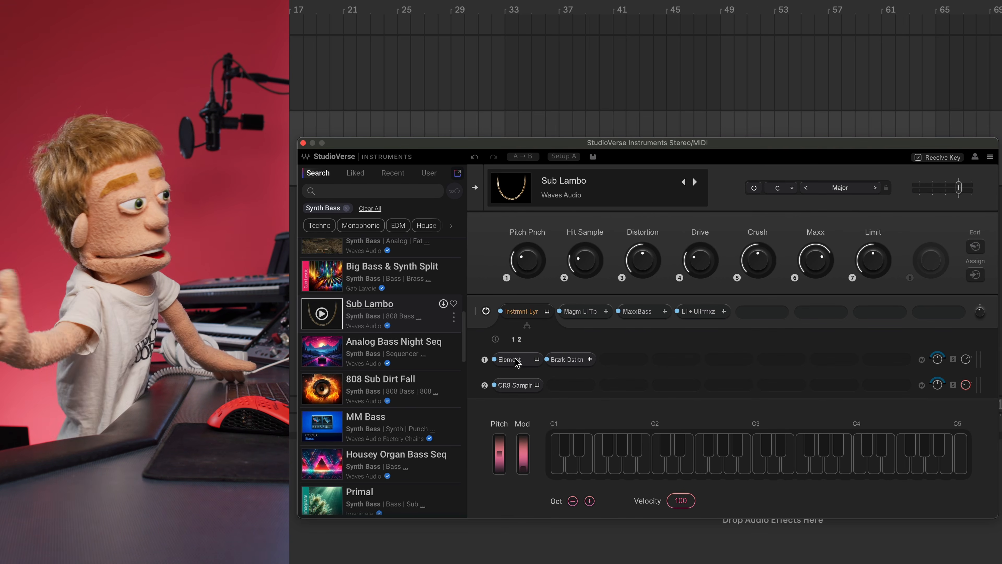
click(509, 359)
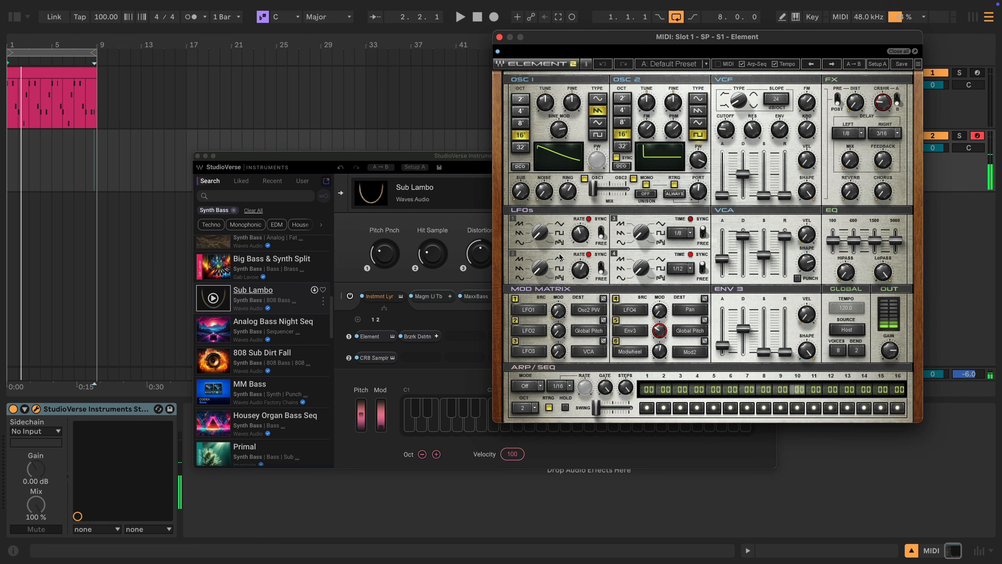
- Inspect Berzerk Distortion and CR8 Sampler, then raise the CR8 output to 0.6
click(416, 341)
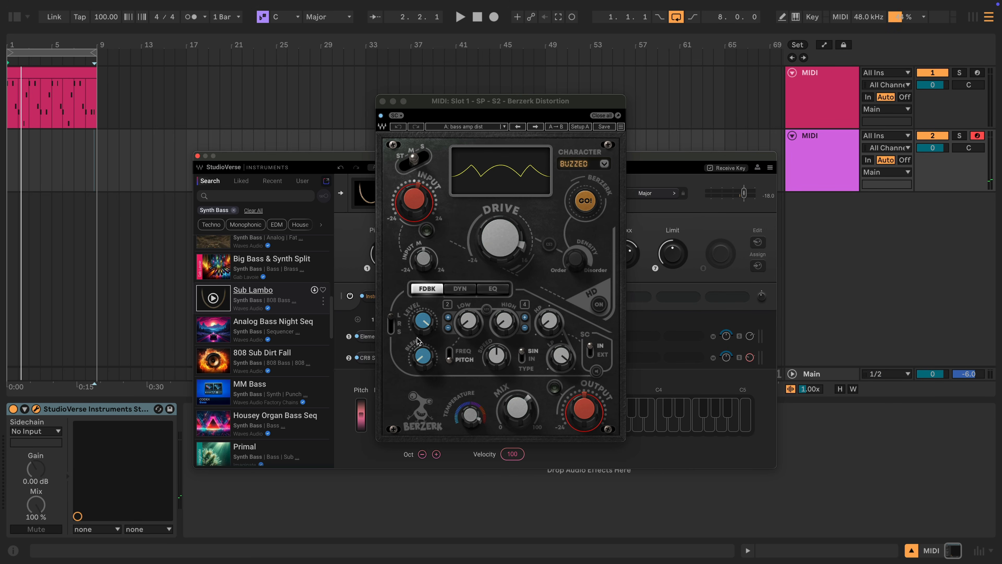
click(383, 102)
click(389, 358)
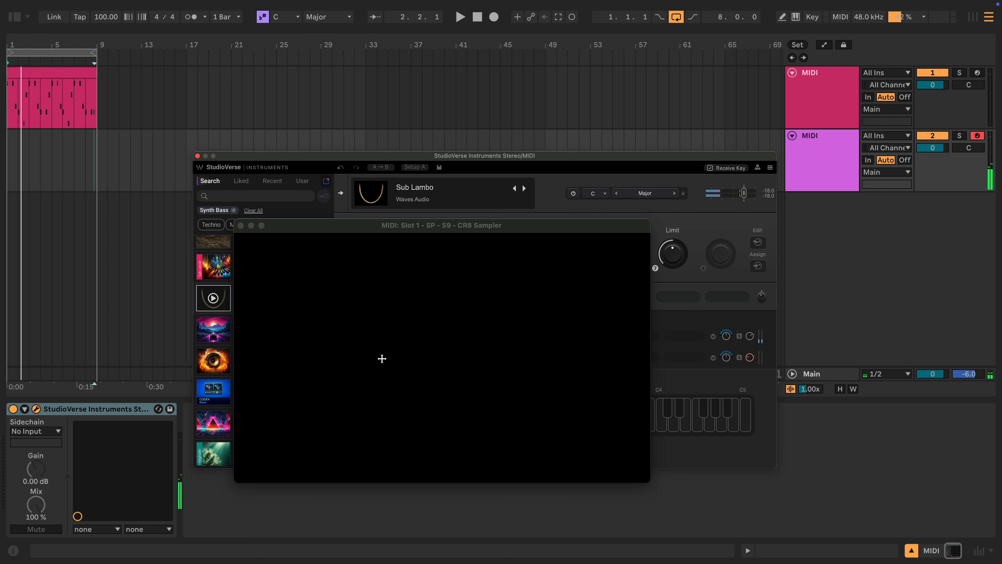
drag(358, 228, 531, 186)
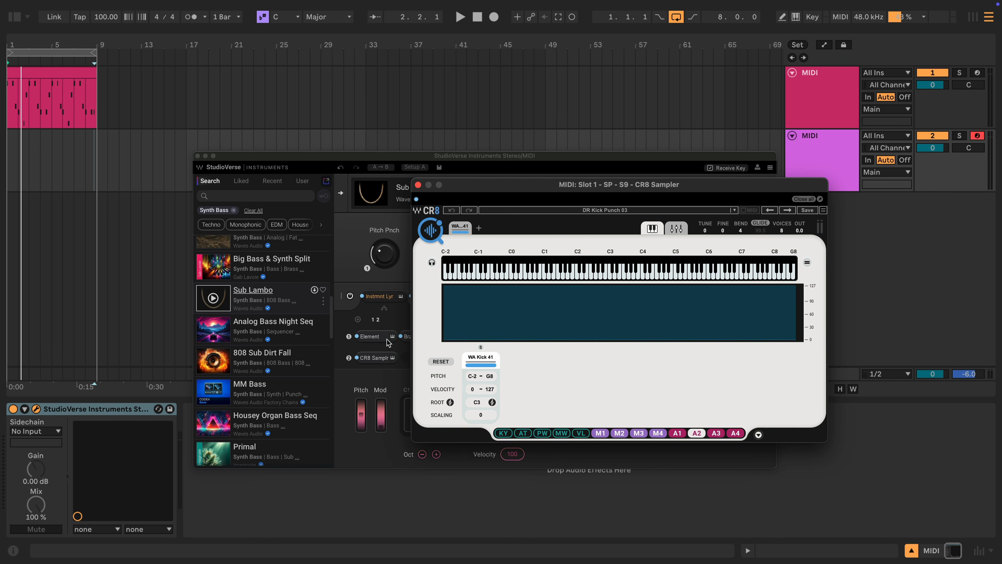
click(355, 336)
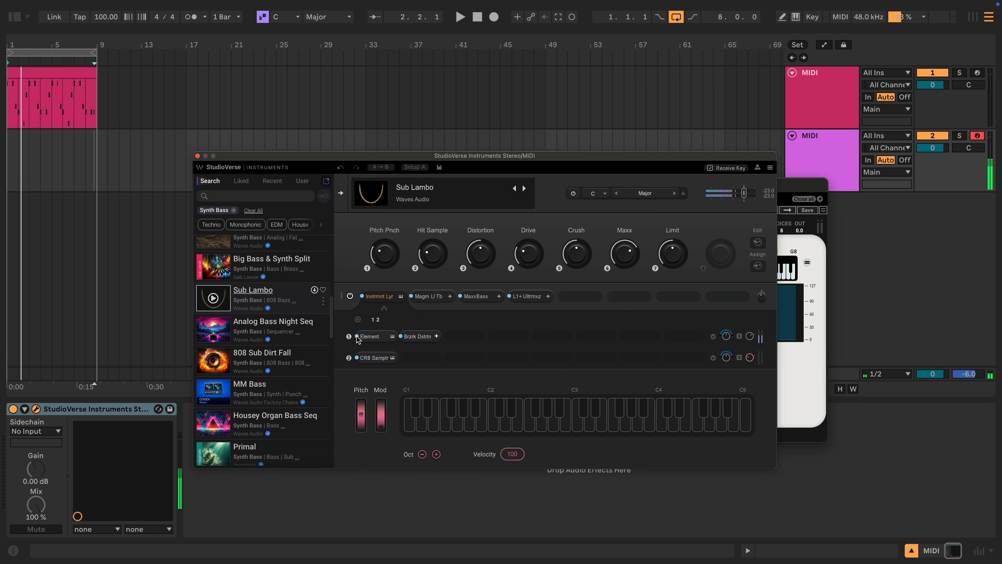
click(379, 357)
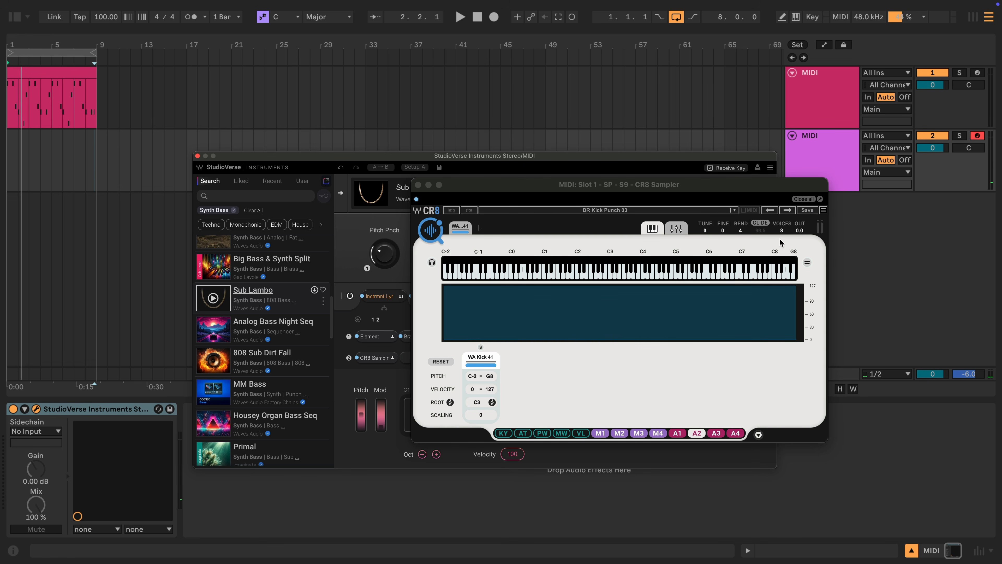
drag(801, 231, 801, 225)
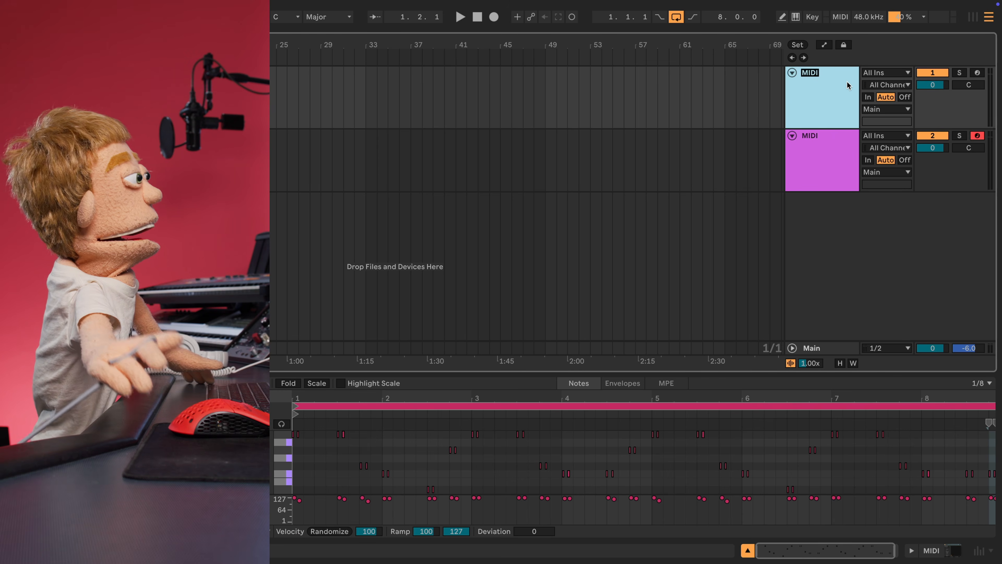
- Rename the tracks BASS and 808, then add a new MIDI track named CHORDS
text(BASS)
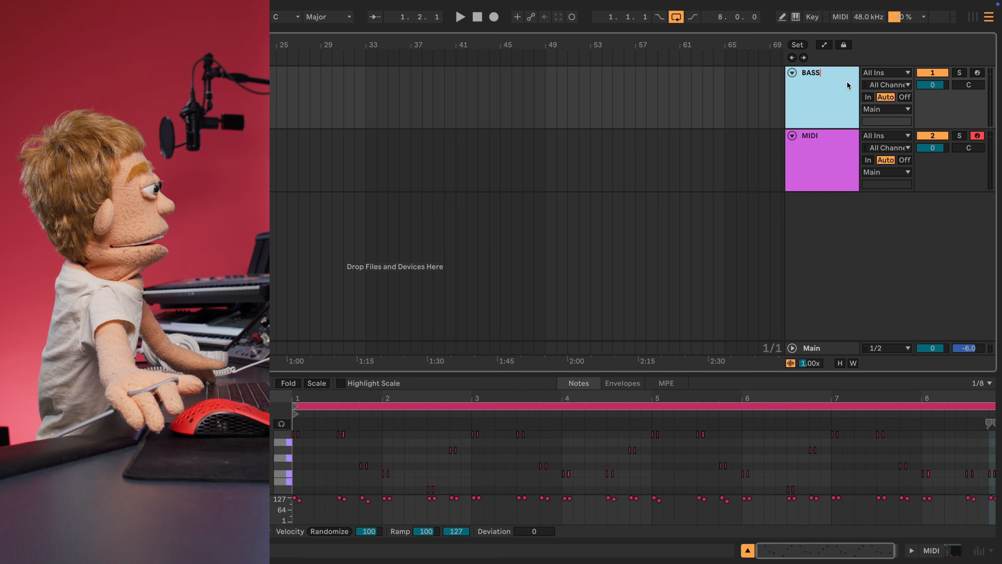
key(Tab)
text(808)
key(Return)
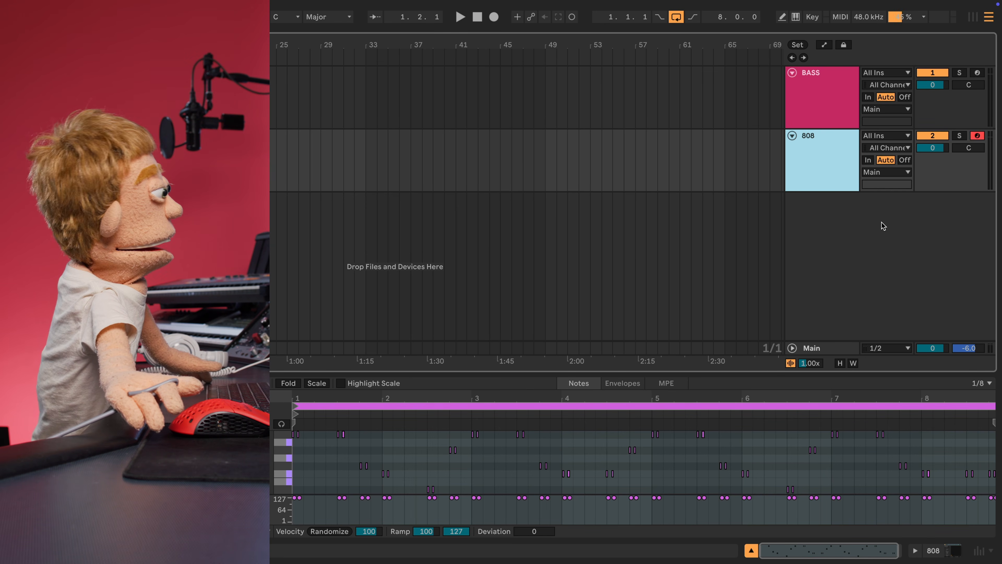
key(ctrl+shift+t)
text(DS)
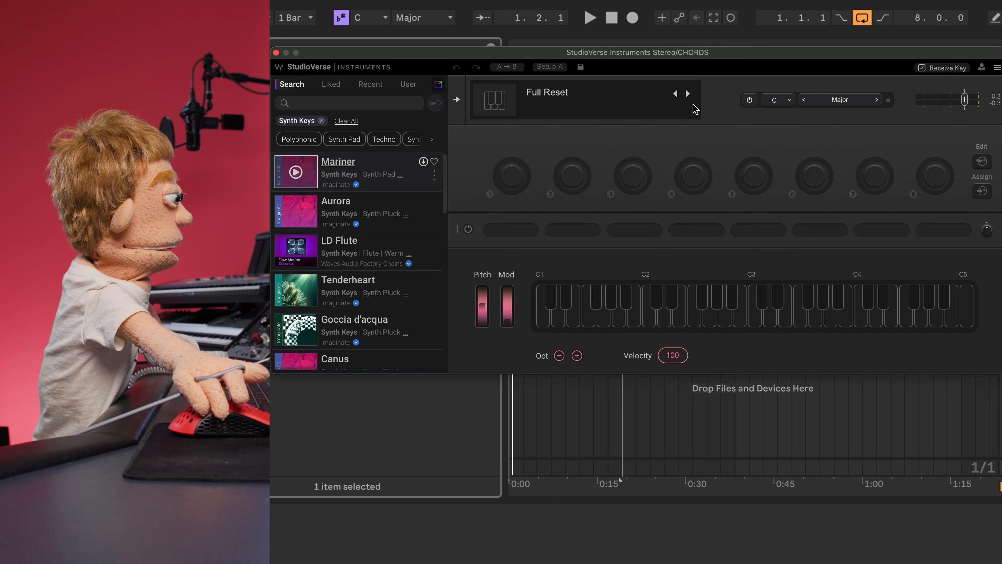
- Set the instrument's key to A#/Bb Minor
click(774, 104)
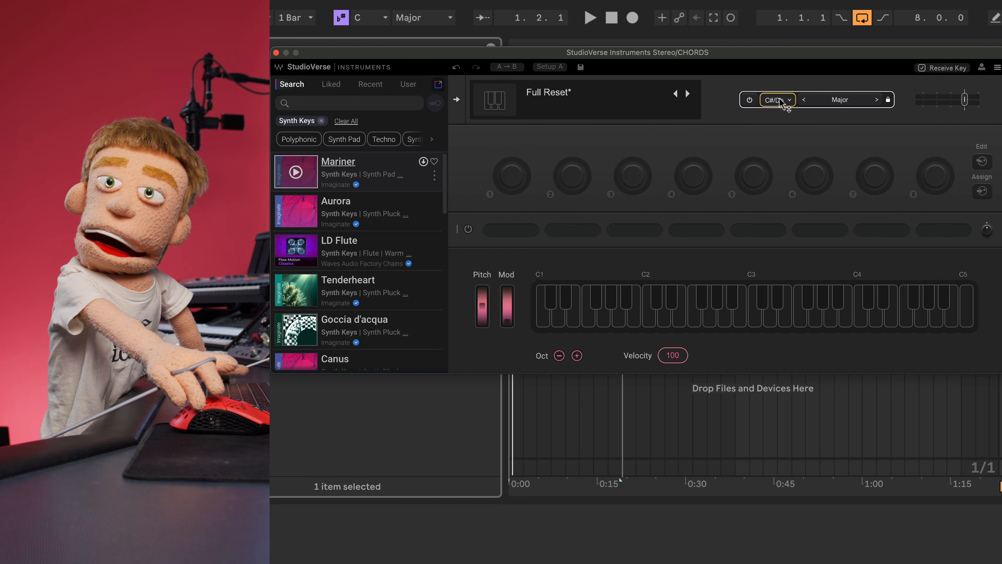
click(787, 100)
click(796, 180)
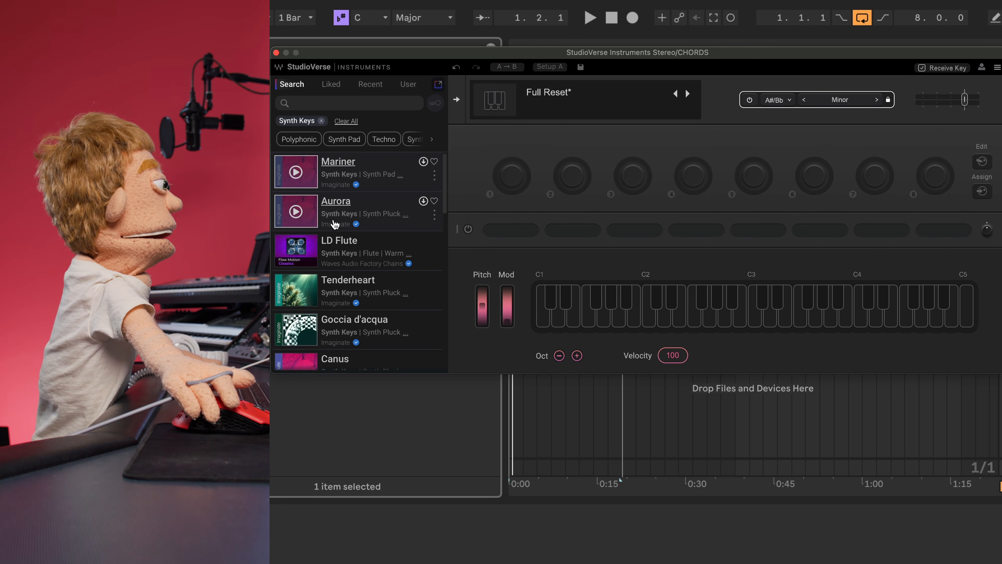
- Audition the Mariner, Aurora, LD Flute, Tenderheart, Goccia d'acqua and future synth chord presets
click(299, 175)
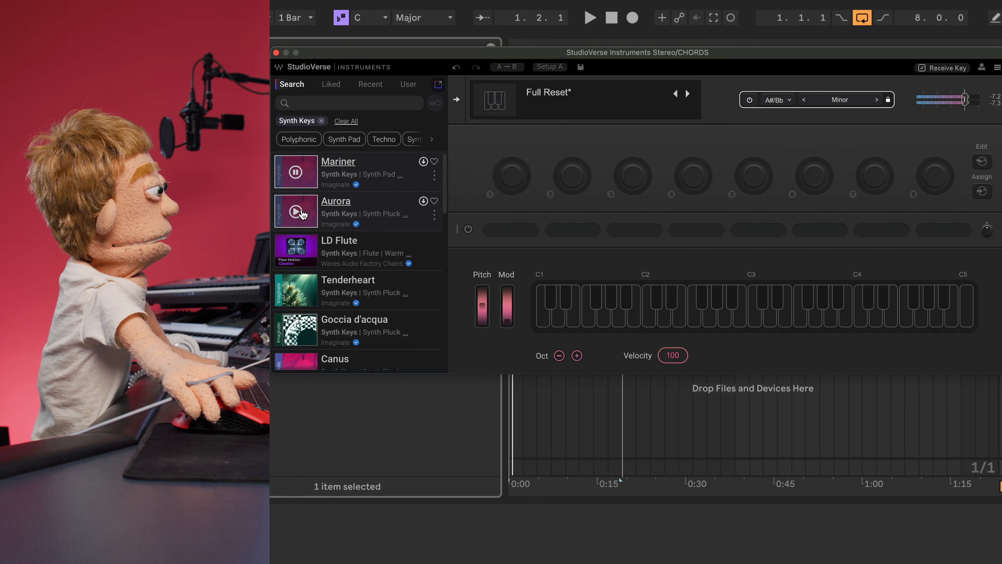
click(296, 212)
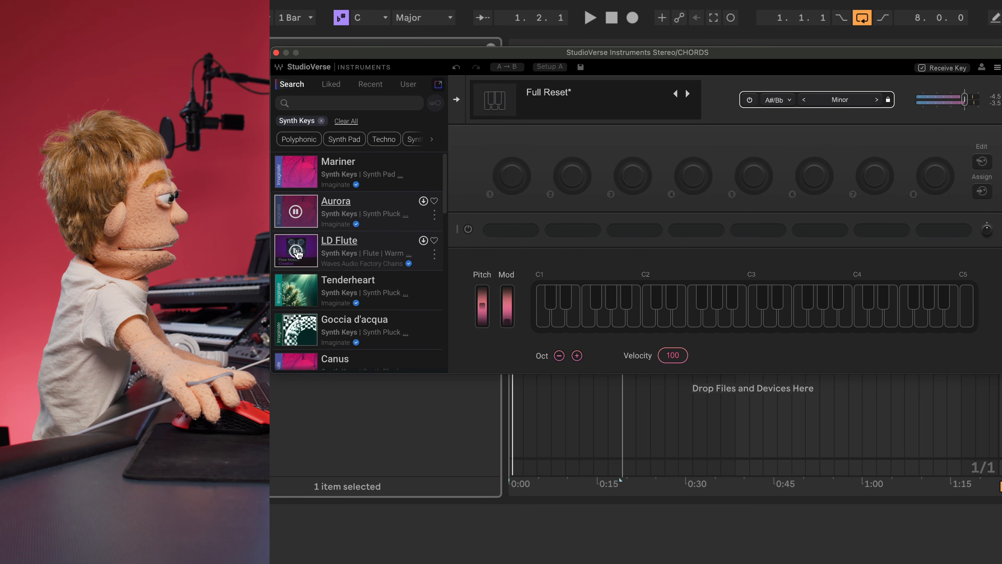
click(296, 253)
click(296, 290)
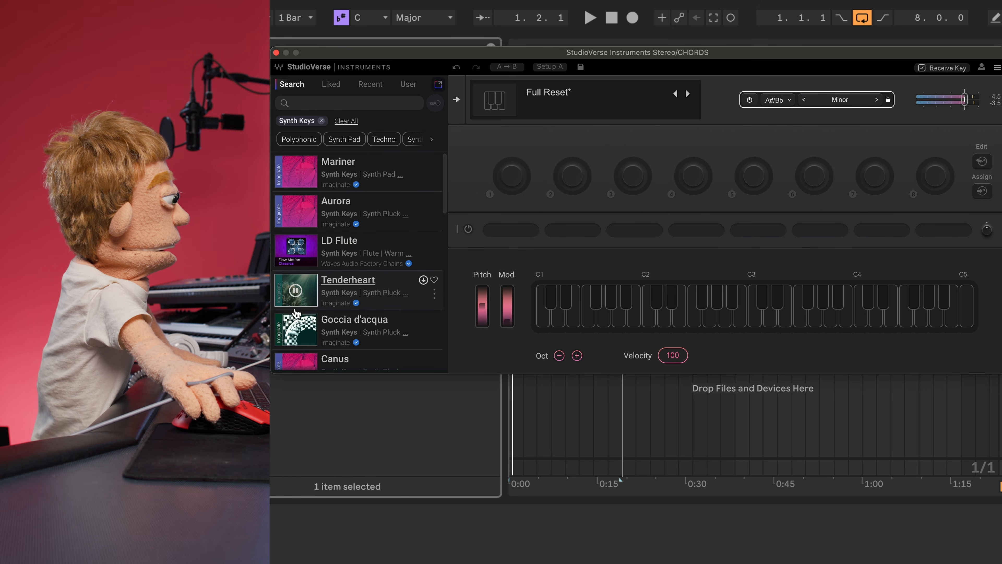
click(296, 332)
scroll(296, 332, down, 2)
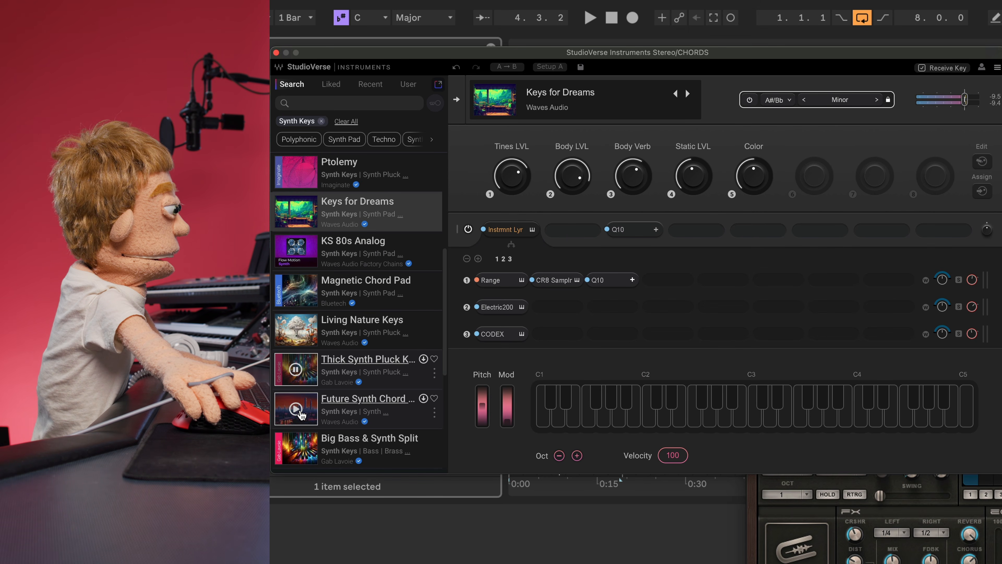
click(296, 410)
scroll(295, 411, down, 2)
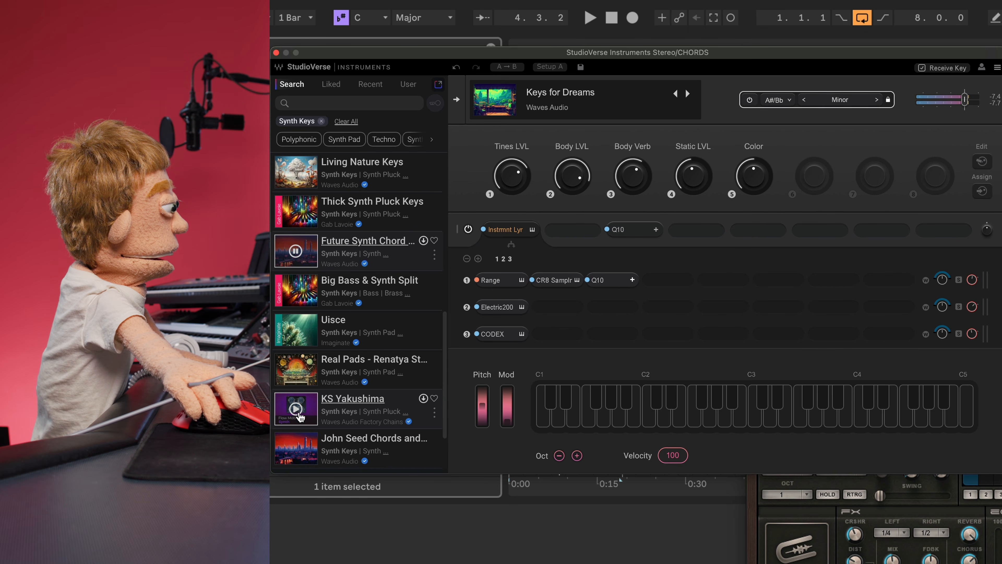
- Audition Uisce, load the KS Rhodes preset, and disable its key lock
click(296, 330)
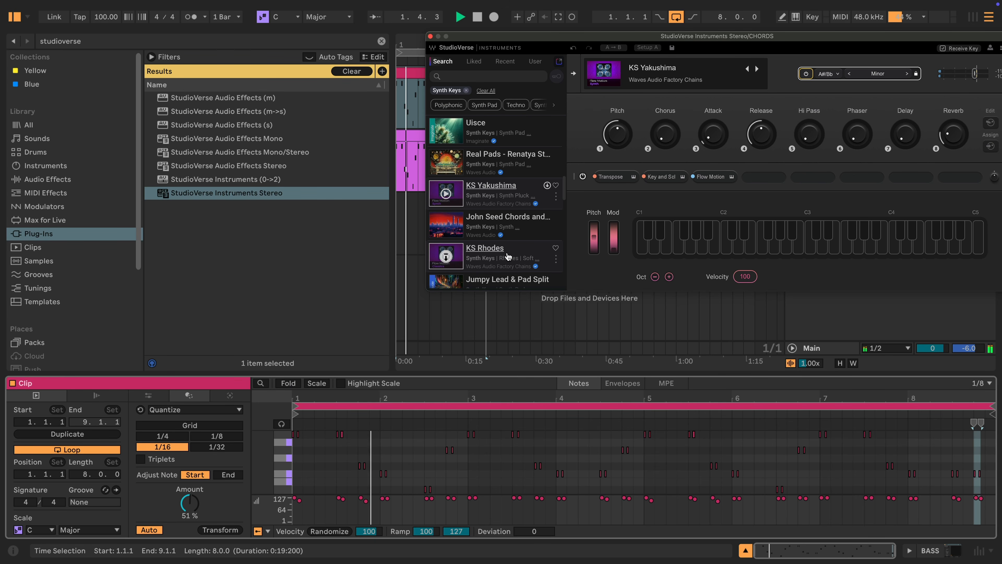
click(476, 263)
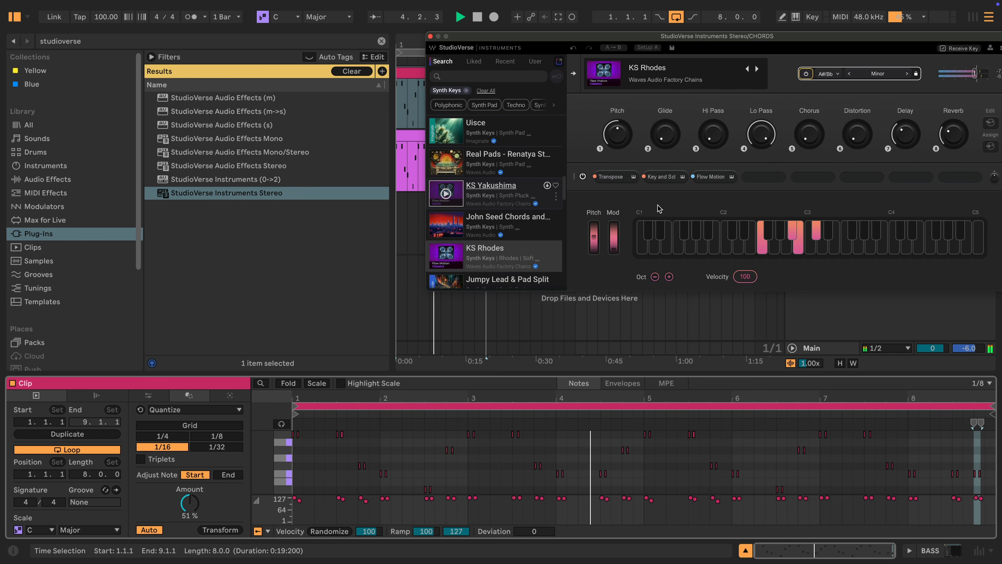
click(806, 74)
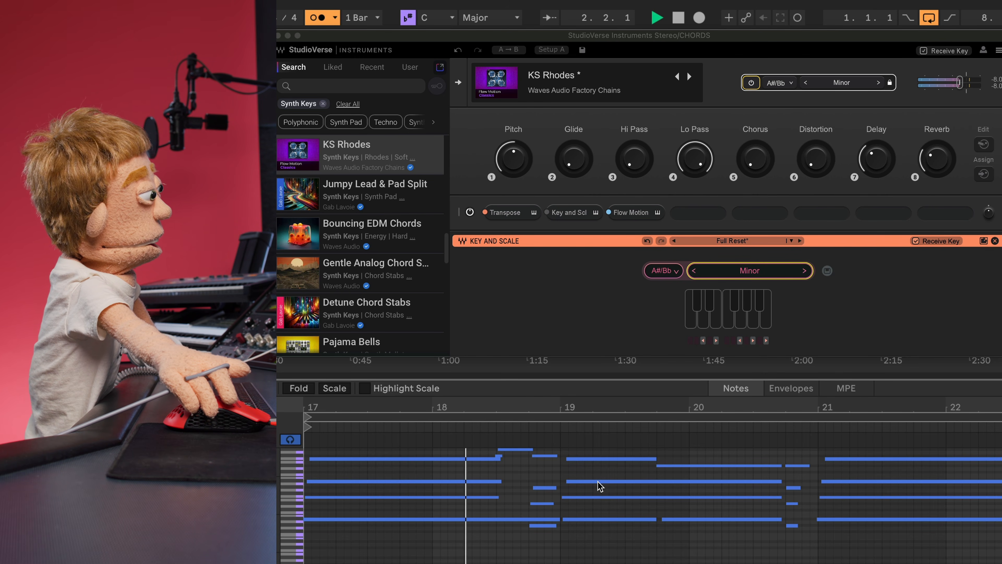
- Shorten one long chord note in the piano roll
scroll(560, 513, up, 1)
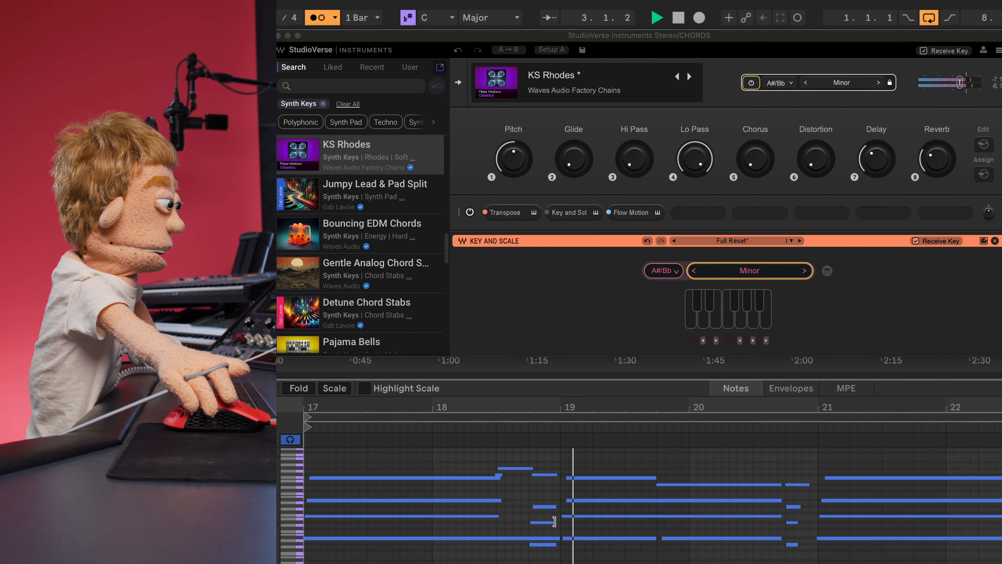
drag(558, 538, 528, 538)
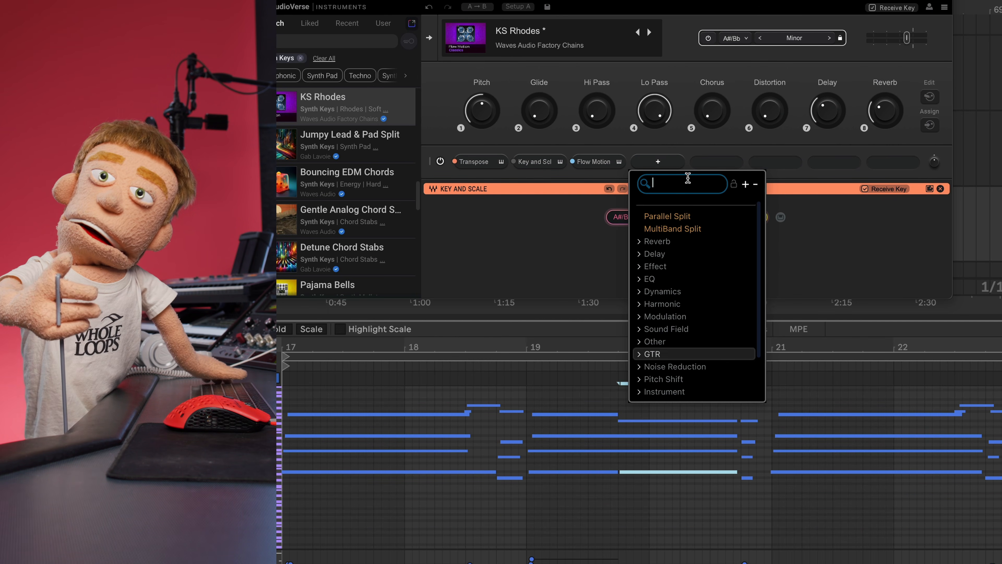
- Load Retro Fi via a 'retro' search, setting Tone to 5.2 and Wow B to 8.92
text(retro)
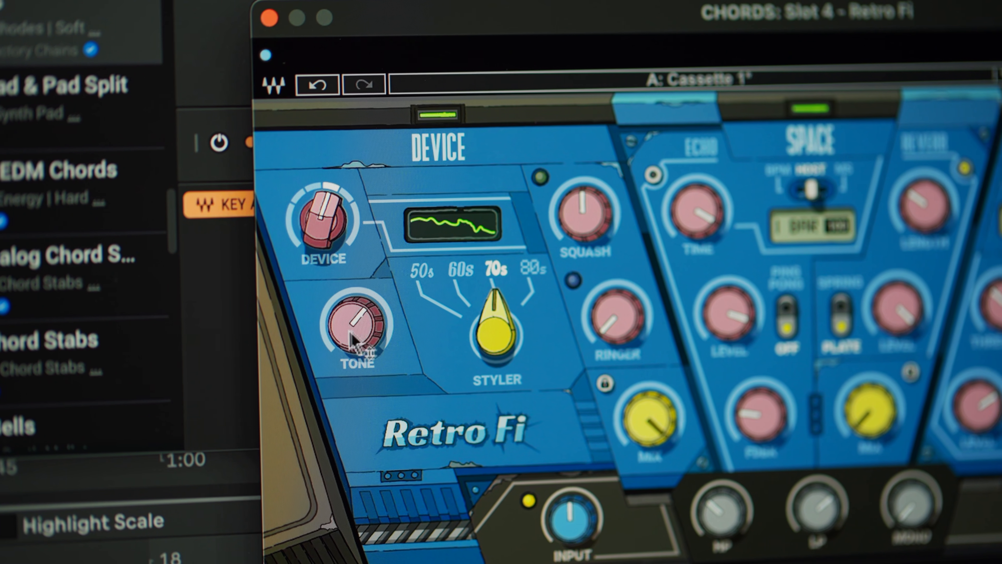
drag(364, 335, 364, 390)
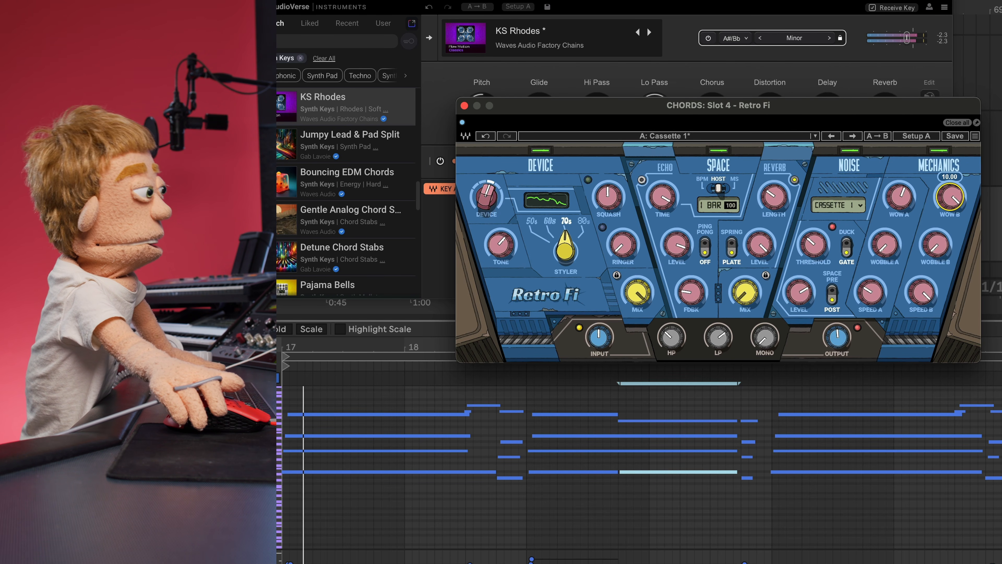
drag(950, 197, 950, 216)
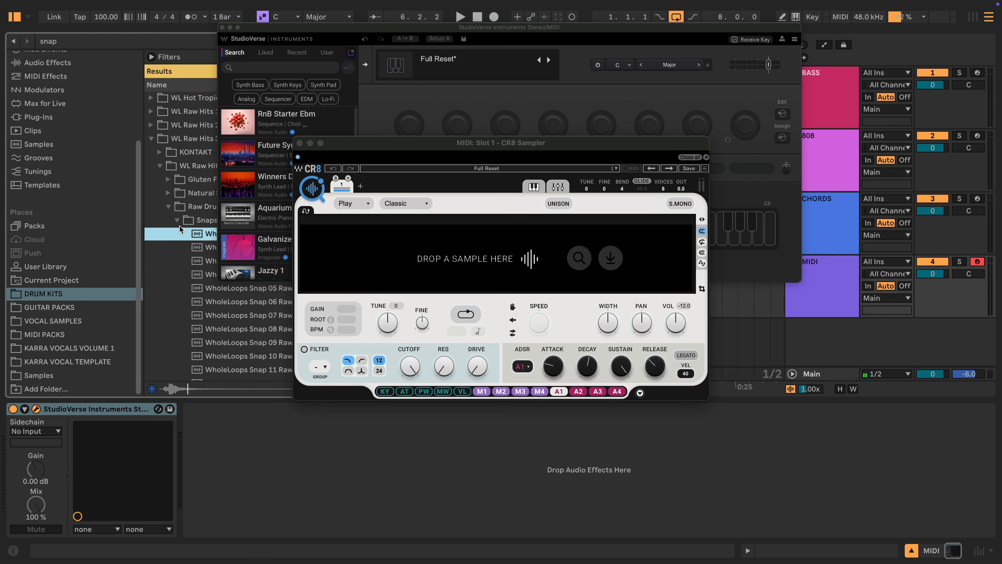
- Load WholeLoops Snap 03 RawHits3.wav into CR8 Sampler and move its start point slightly later
key(Down)
key(Down)
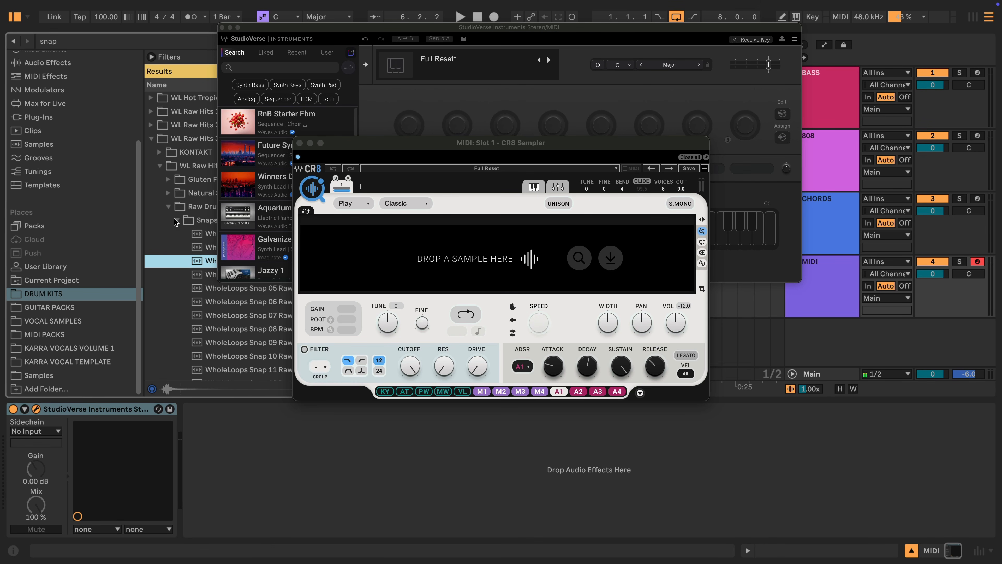
drag(201, 264, 477, 257)
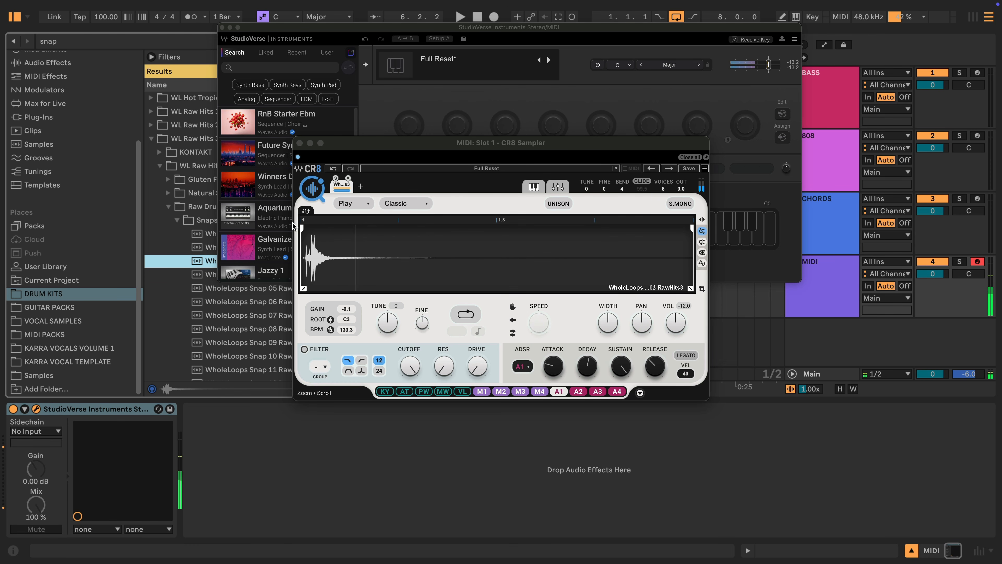
drag(307, 229, 308, 229)
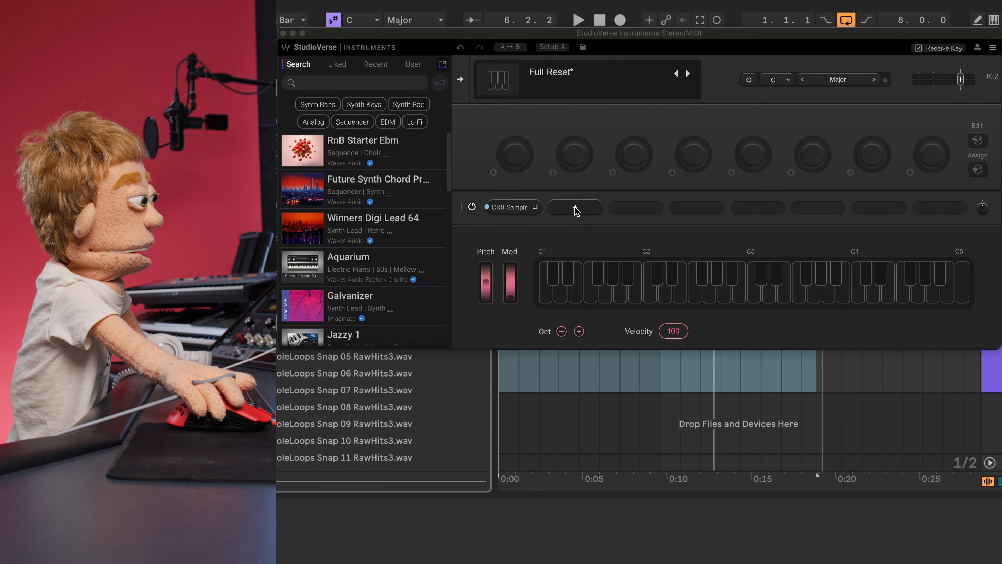
- Add TrueVerb after CR8 Sampler with decay raised to 2.9, then start recording
click(575, 207)
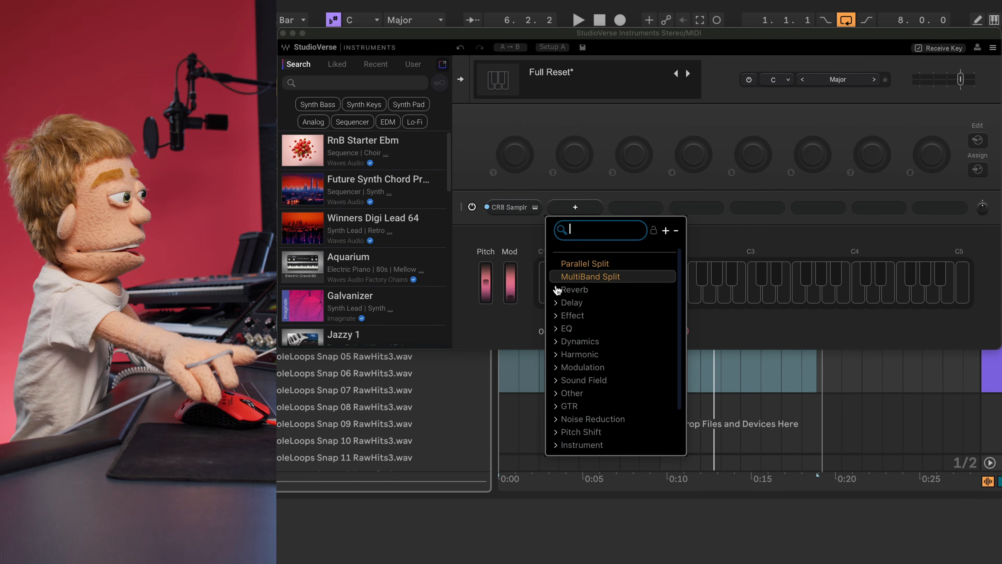
click(558, 290)
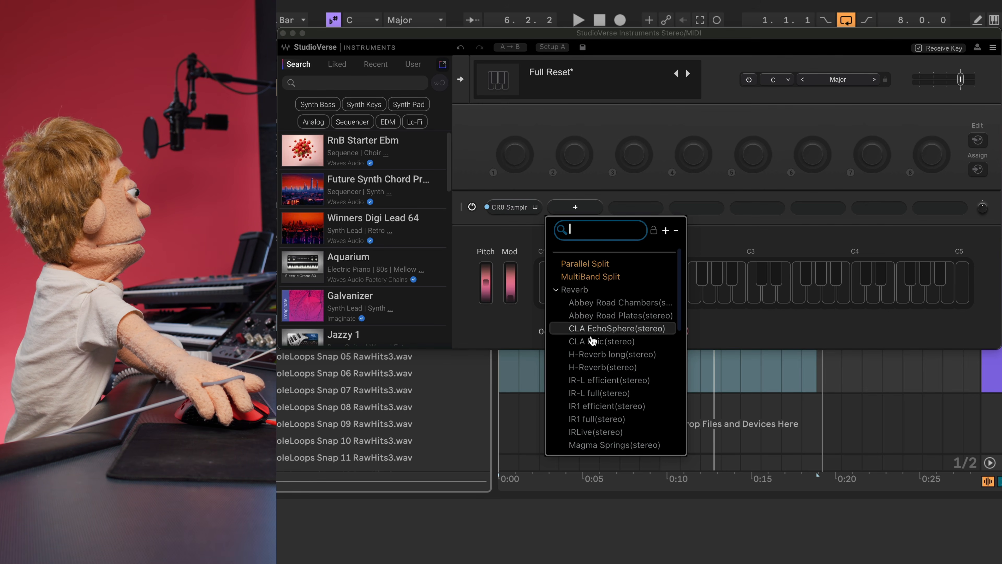
scroll(608, 351, down, 3)
click(611, 340)
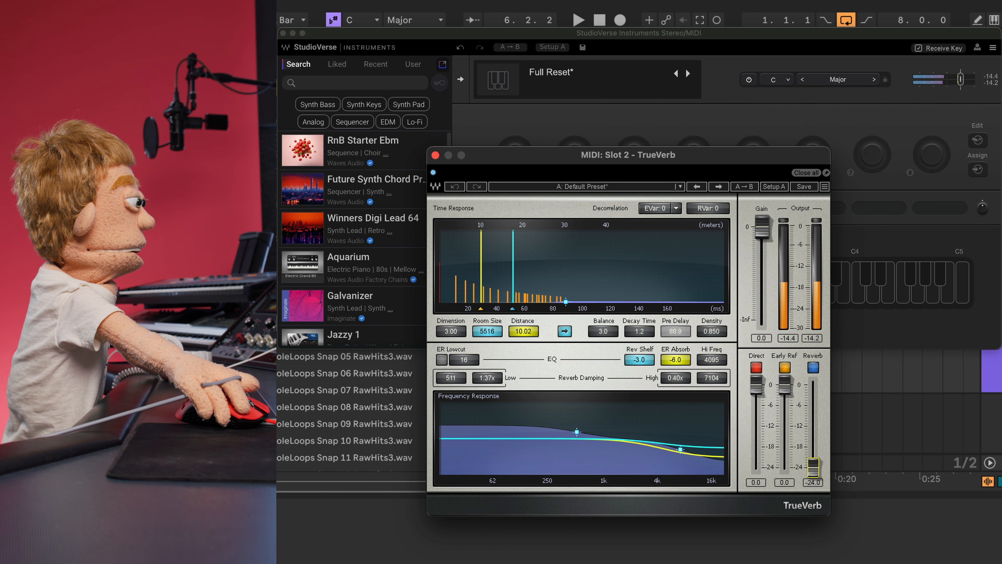
drag(639, 332, 639, 327)
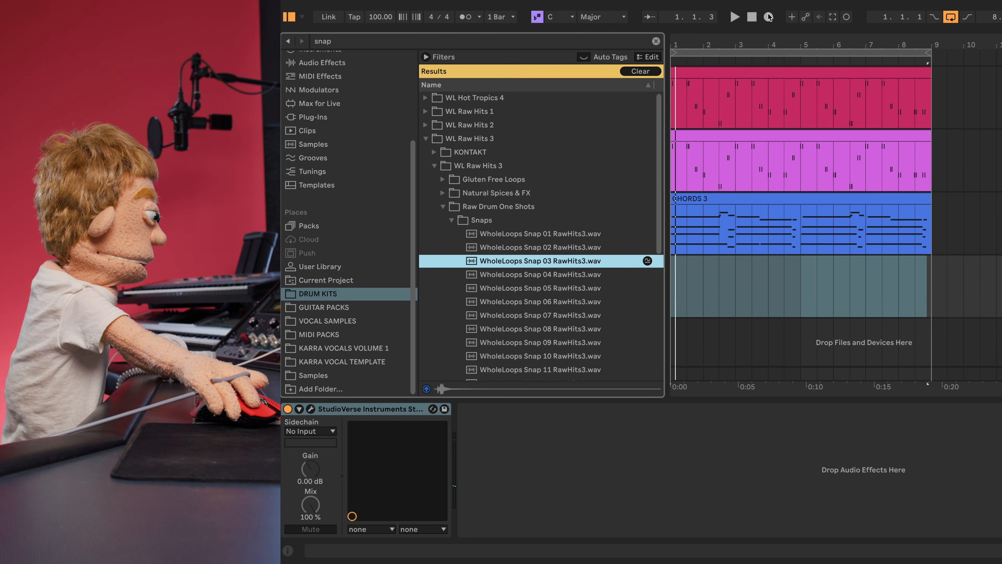
click(768, 16)
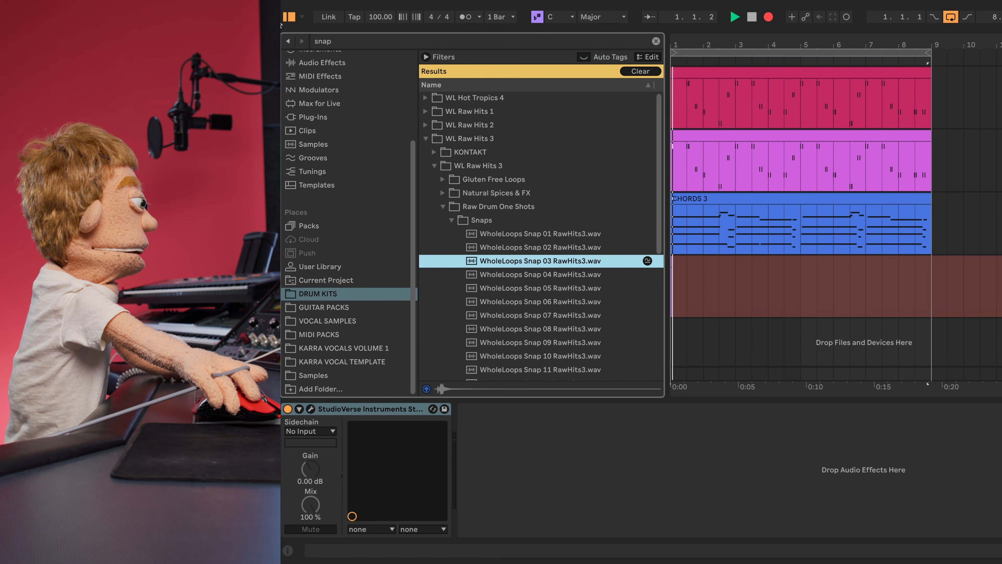
- Stop recording and loop the recorded snap MIDI clip out to bar 9
click(290, 17)
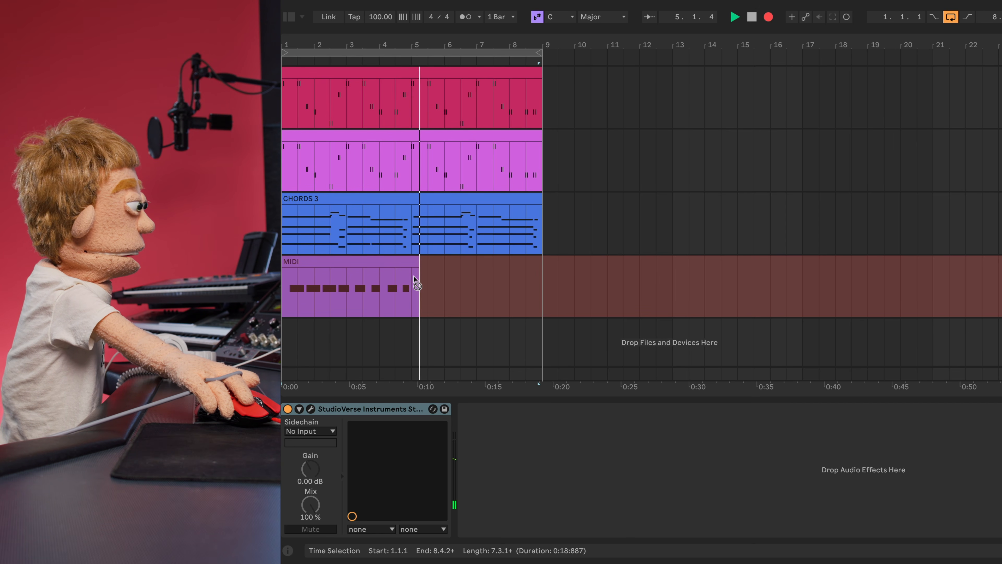
key(space)
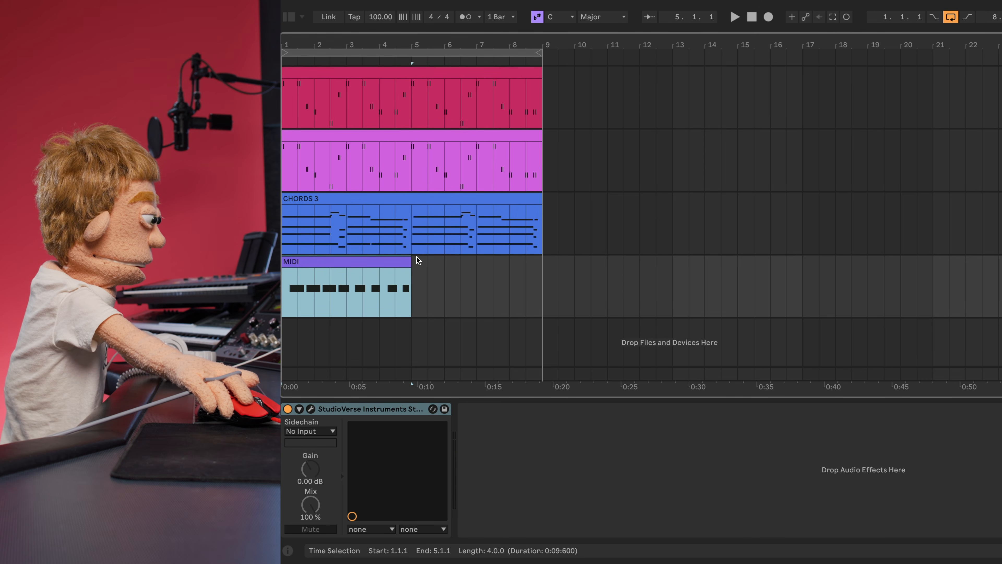
double_click(391, 292)
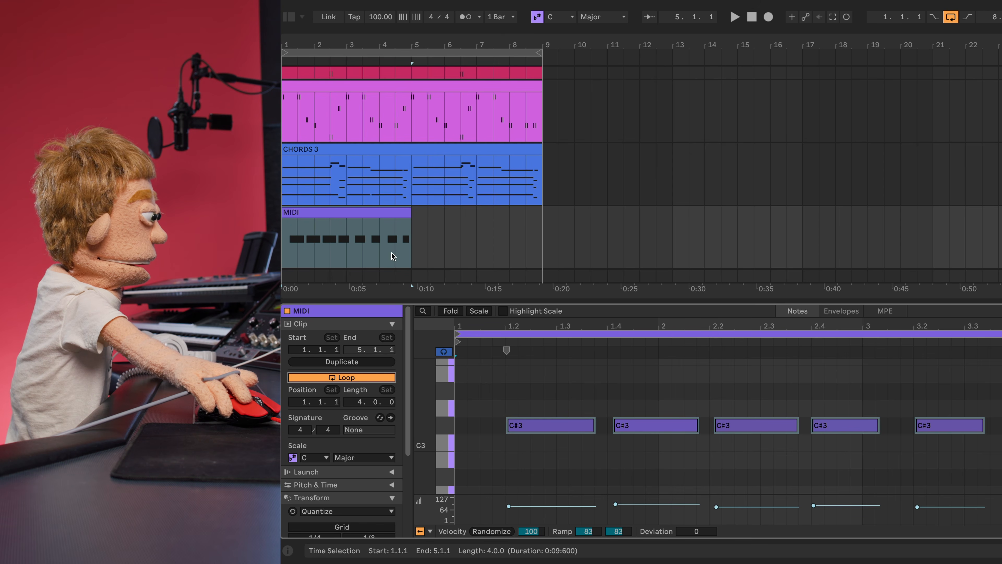
drag(409, 220, 543, 221)
- Quantize the clip's C#3 notes to the grid, play them back, and select the clip
click(579, 429)
key(ctrl+u)
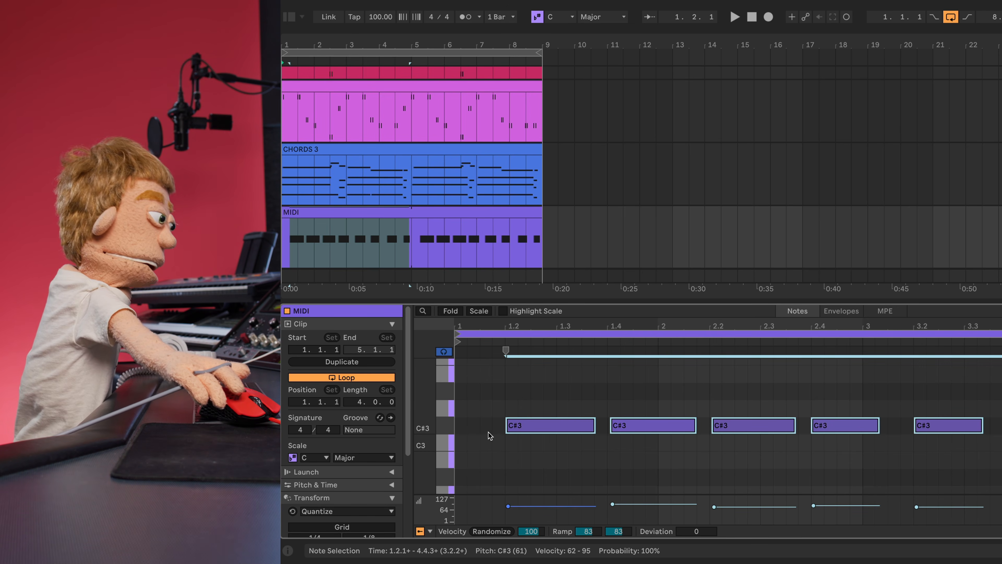
key(space)
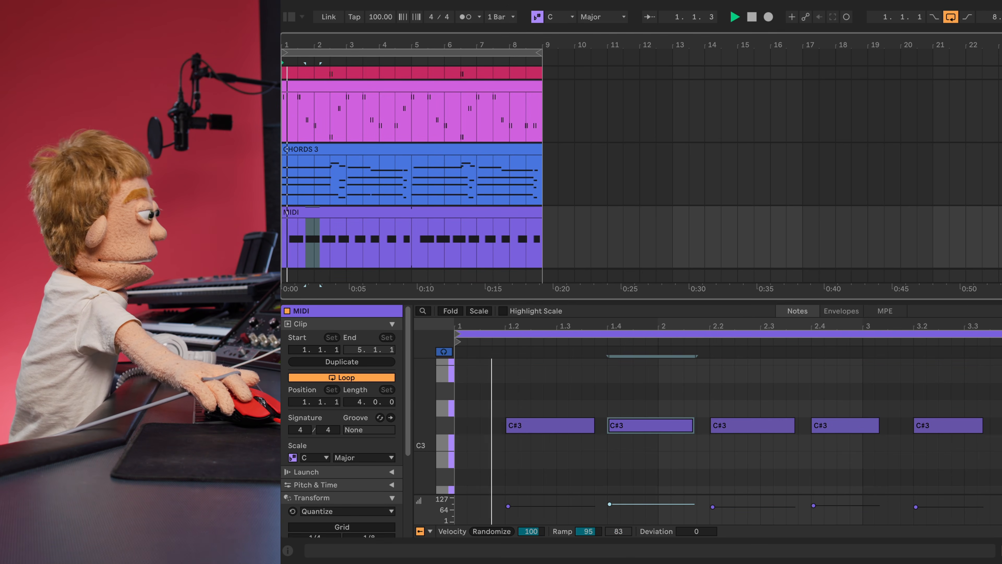
click(404, 238)
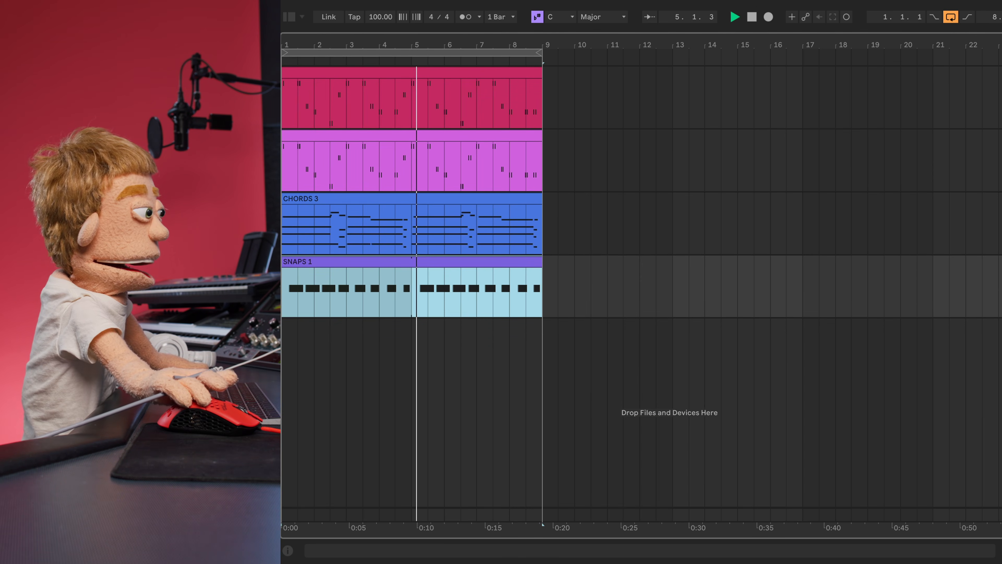
- Open the snaps track's StudioVerse instrument and wrap CR8 Samplr in an instrument layer chain
key(shift+Tab)
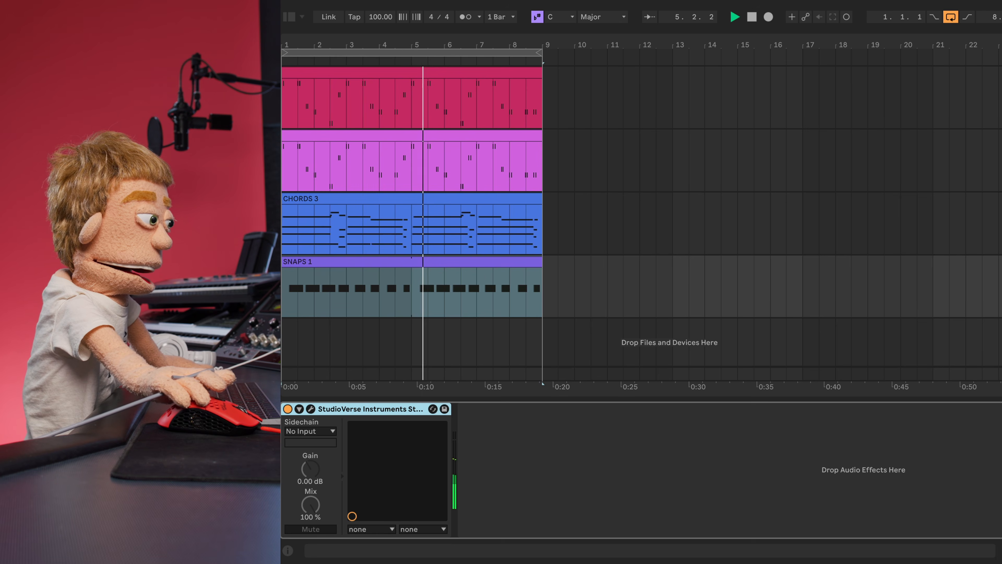
click(311, 409)
click(686, 170)
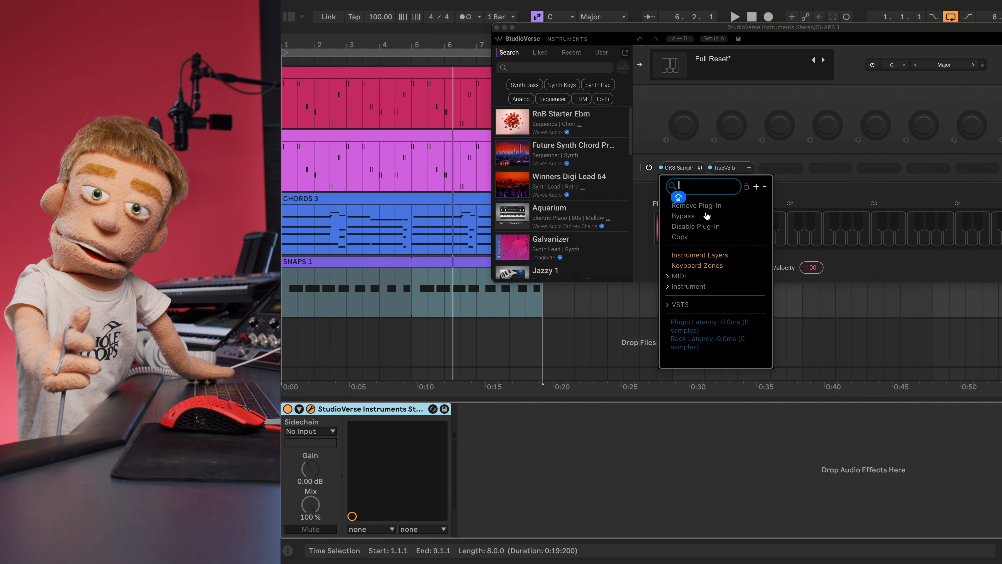
click(715, 255)
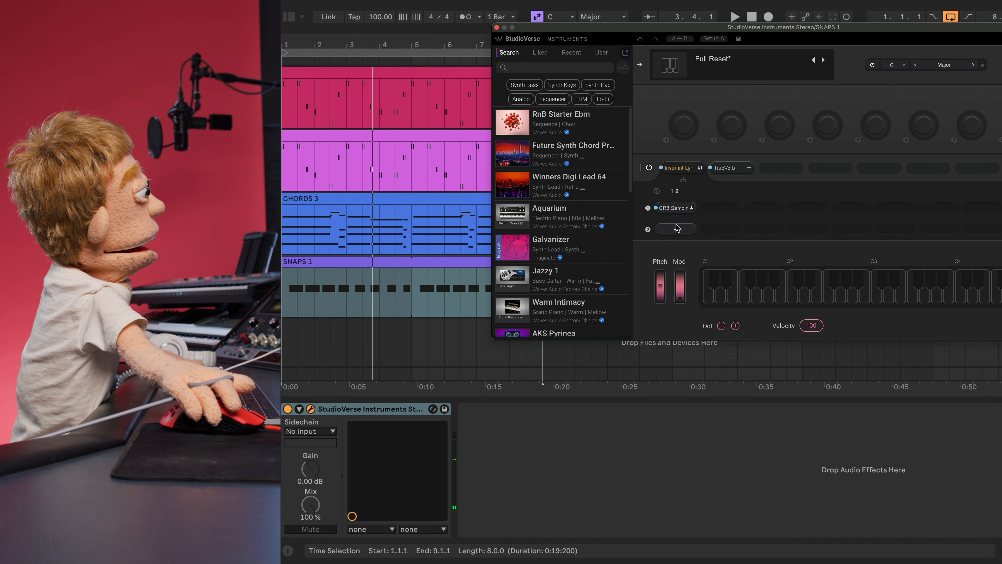
- Load CR8 Sampler onto layer 2 and bring up the browser to find snap samples
click(677, 229)
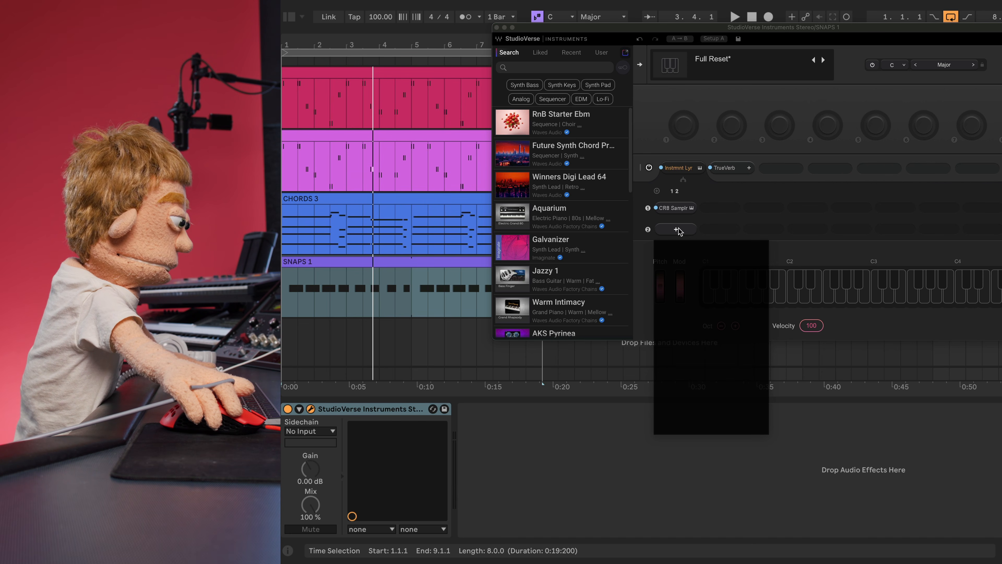
text(CR8)
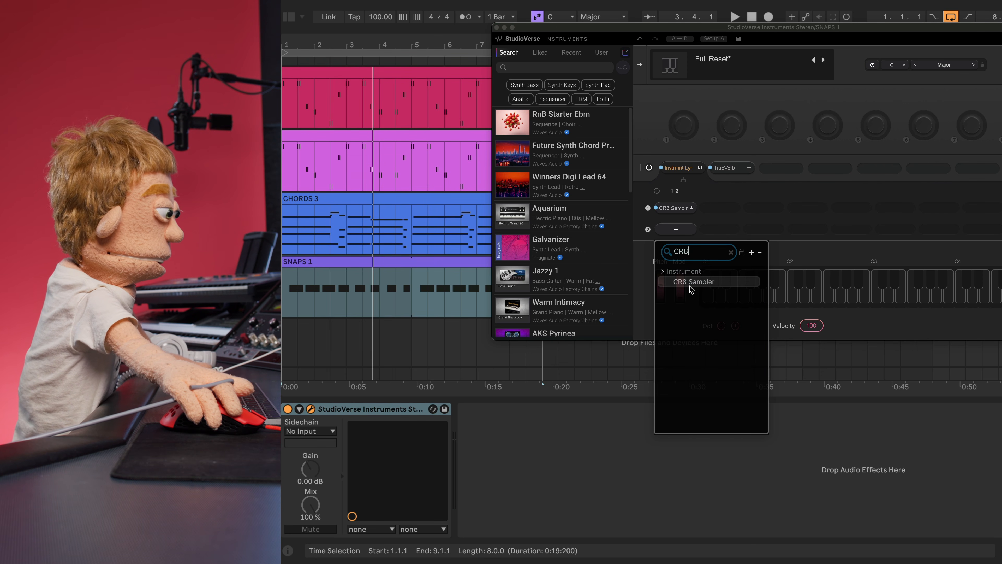
click(690, 287)
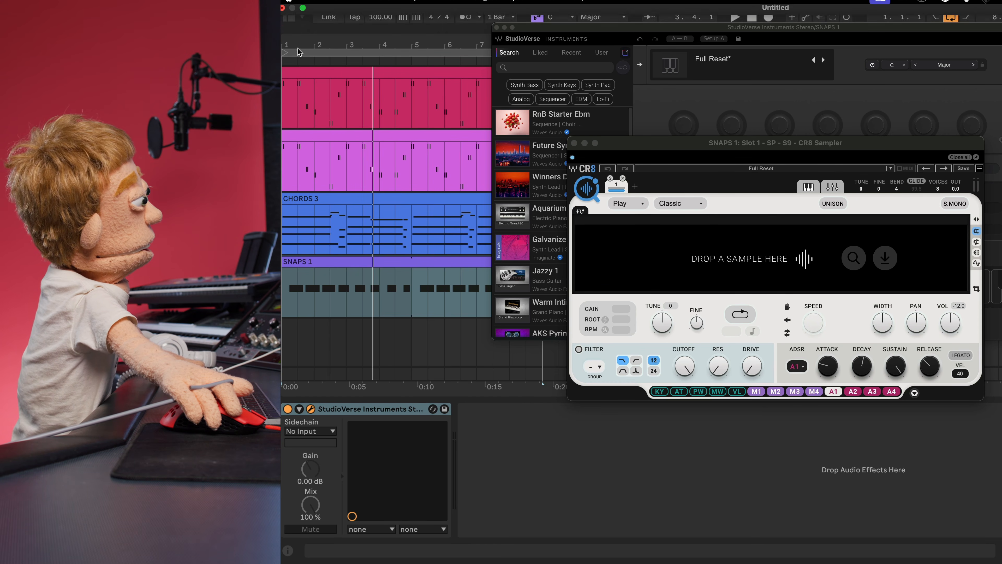
key(super+alt+b)
scroll(468, 280, down, 4)
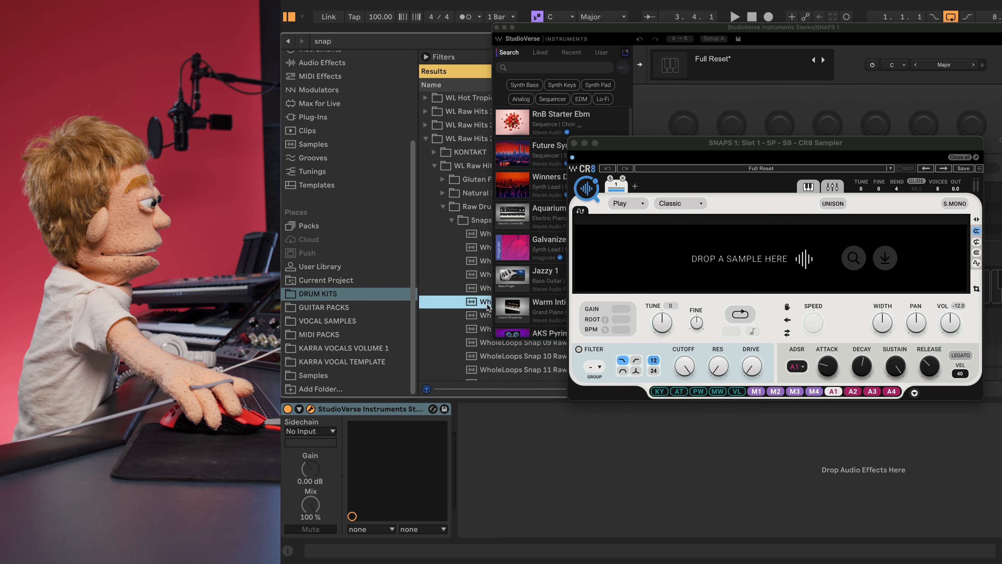
- Load WholeLoops Snap 17 RawHits3.wav into CR8 Sampler, then search the browser for kick samples
click(491, 360)
drag(661, 280, 675, 264)
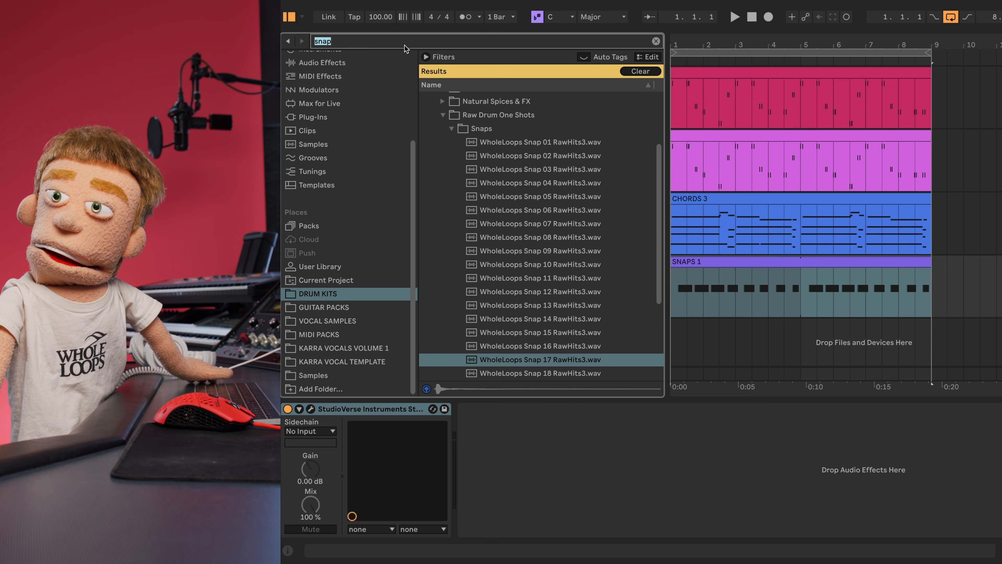
text(kick)
key(Down)
key(Down)
key(Down)
key(Down)
key(Down)
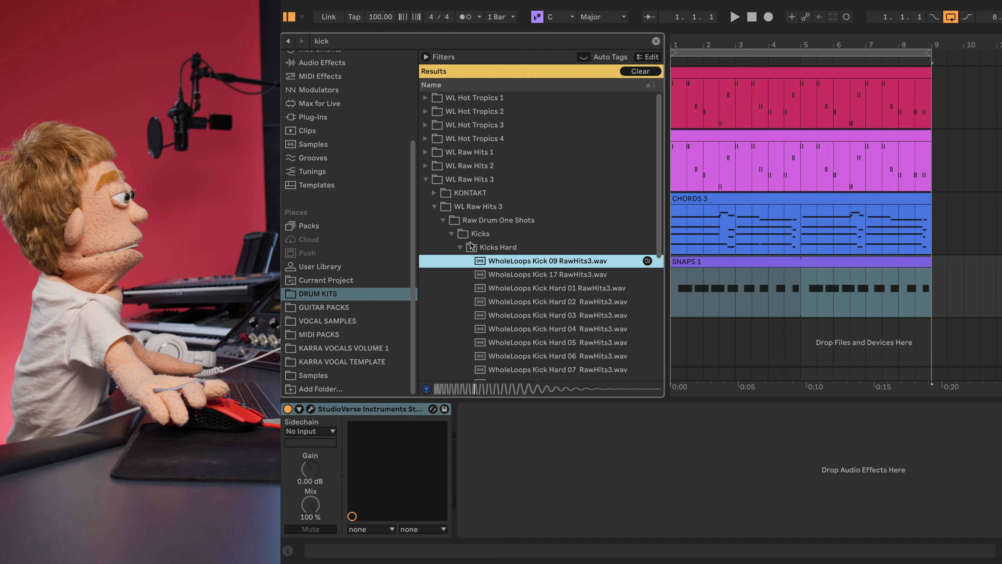
- Audition the hard and organic kicks, load WholeLoops Kick 09 into CR8 Sampler, and close its window
key(Up)
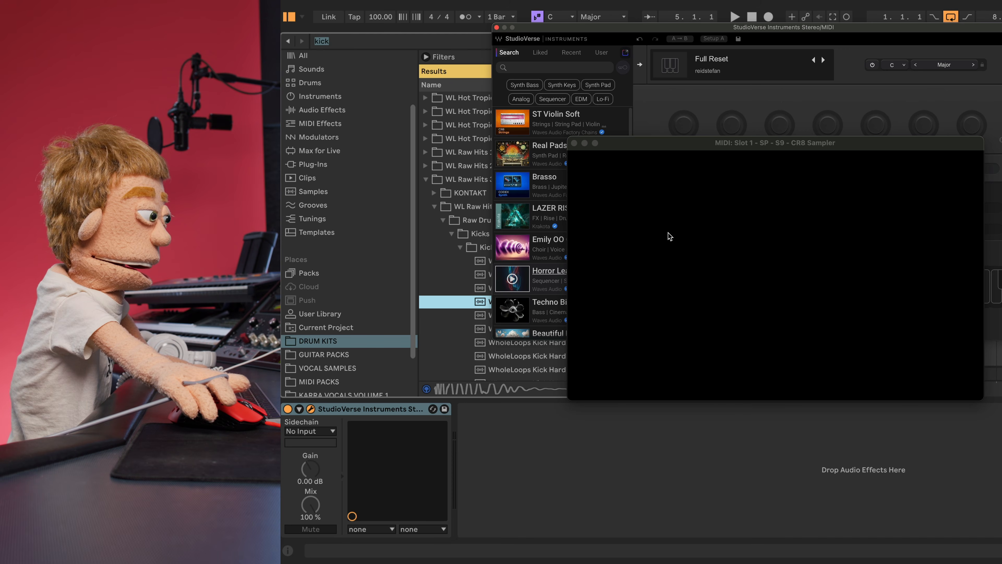
click(474, 265)
click(461, 248)
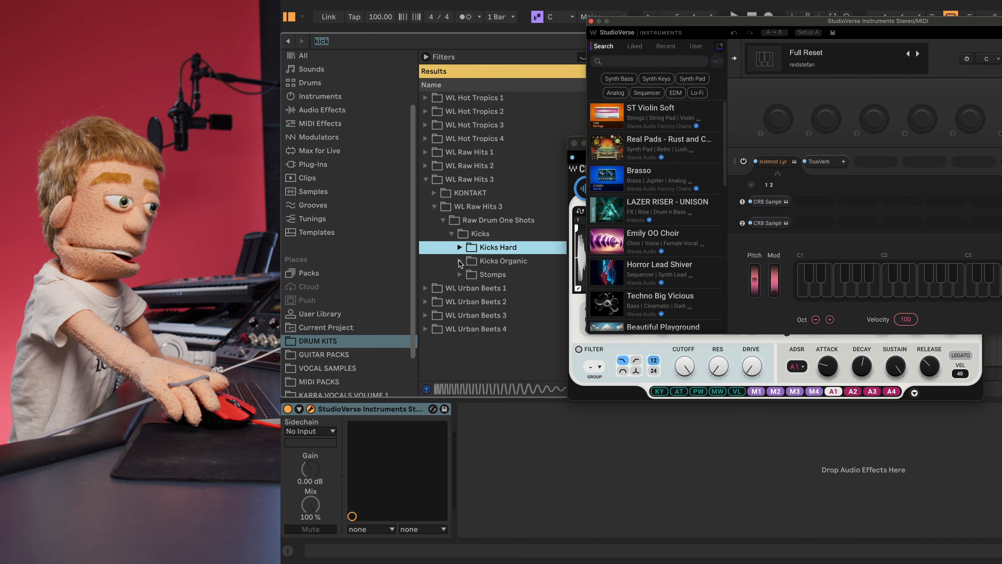
click(460, 262)
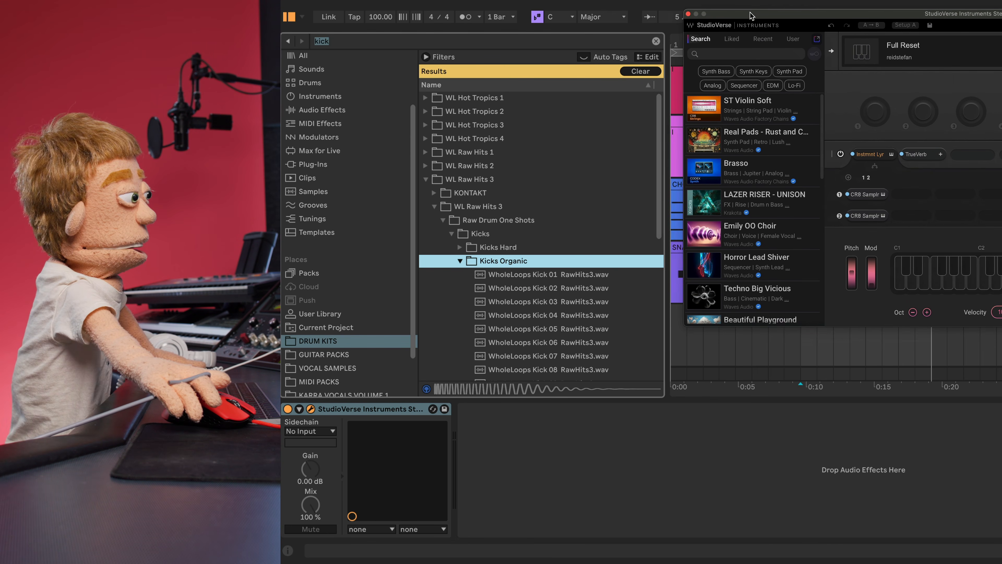
key(Down)
key(Down)
key(Down)
key(Down)
key(Down)
key(Down)
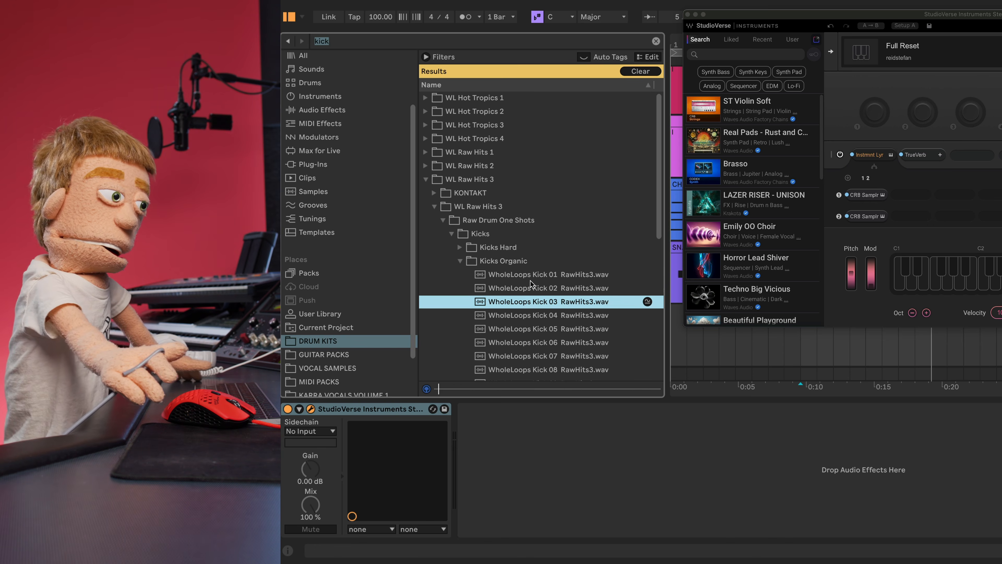
key(Down)
key(Down)
key(Down)
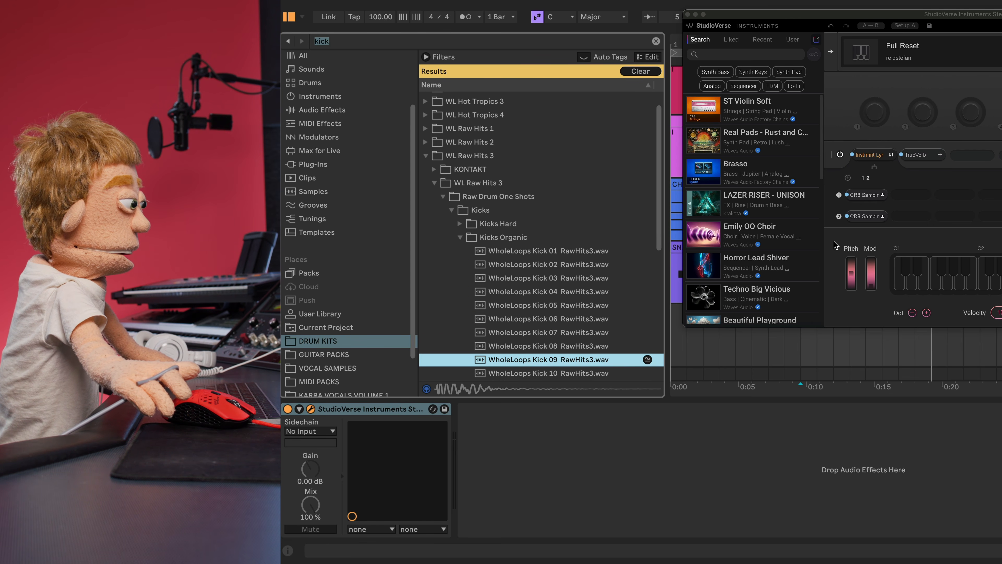
click(863, 217)
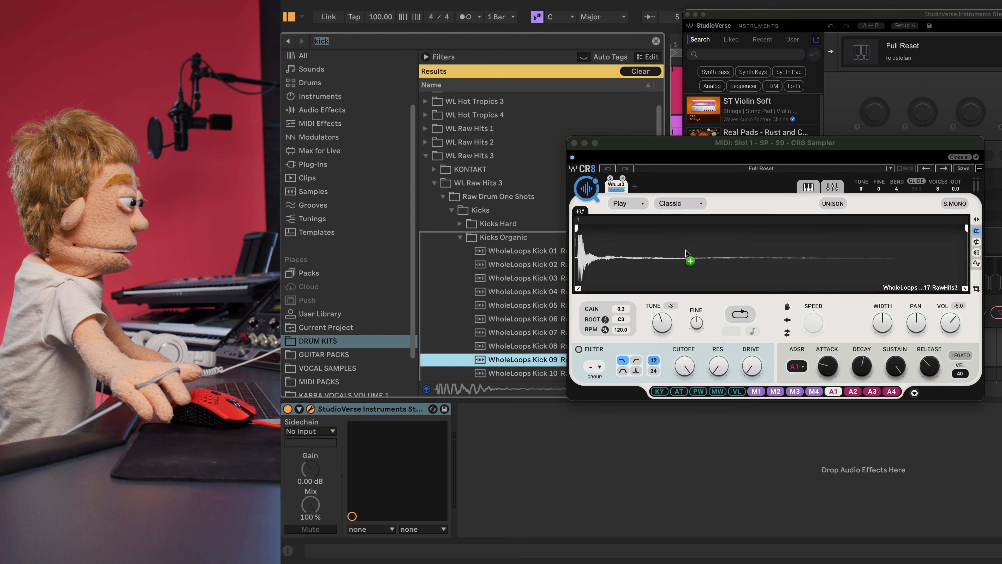
click(574, 143)
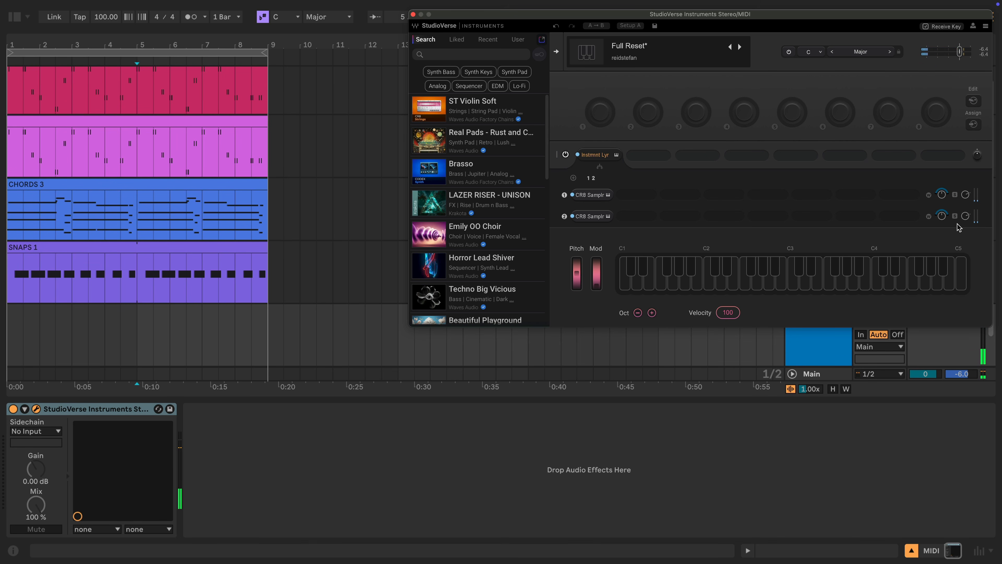
- Insert a Q1 equalizer after the second CR8 Sampler layer with a low cut around 145 Hz
click(647, 216)
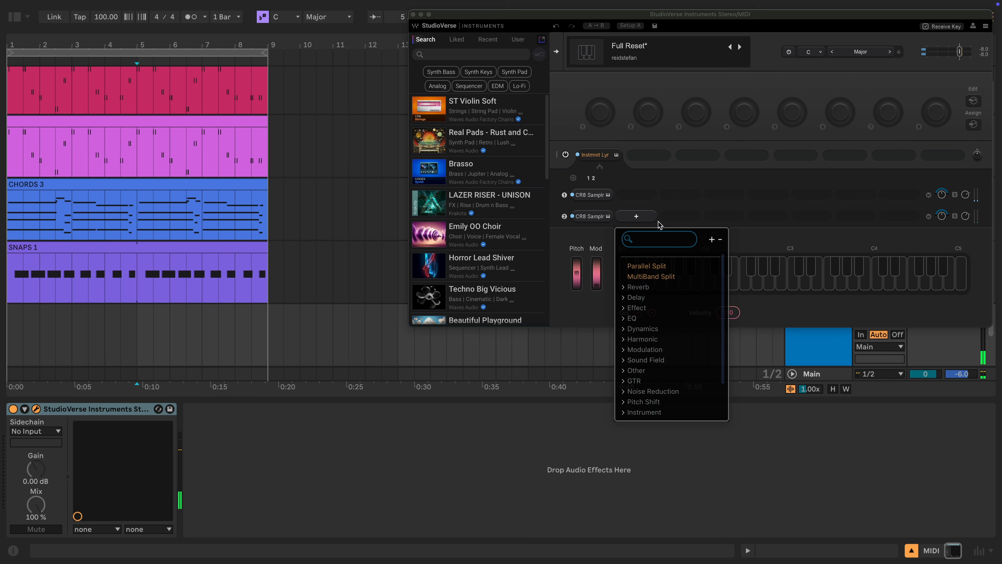
click(646, 308)
scroll(653, 347, down, 10)
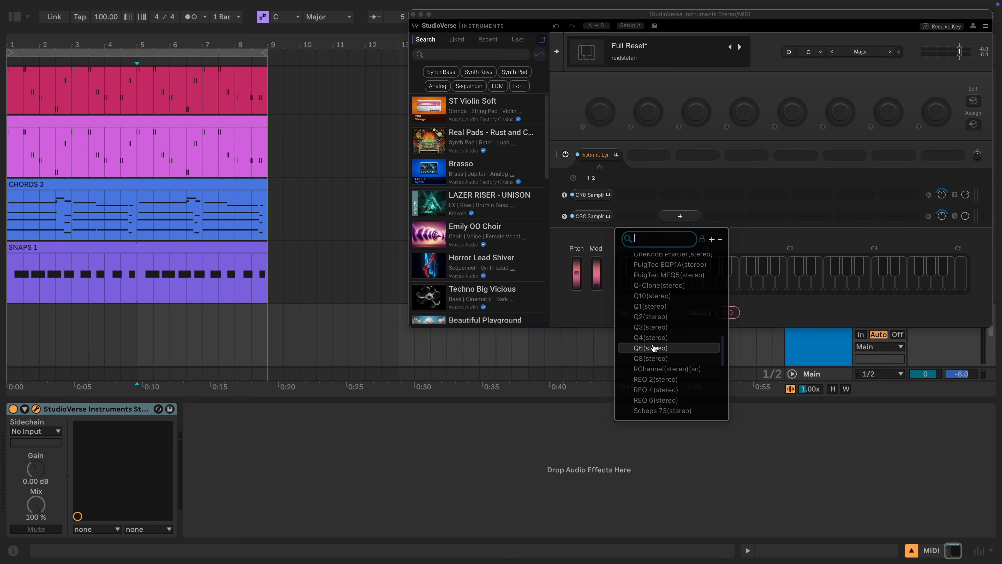
click(655, 305)
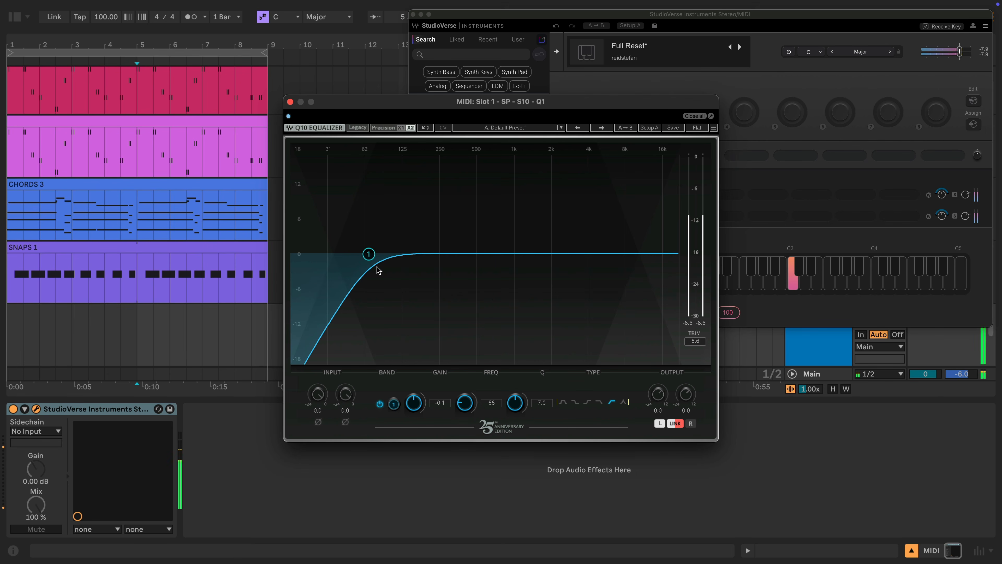
drag(373, 254, 403, 258)
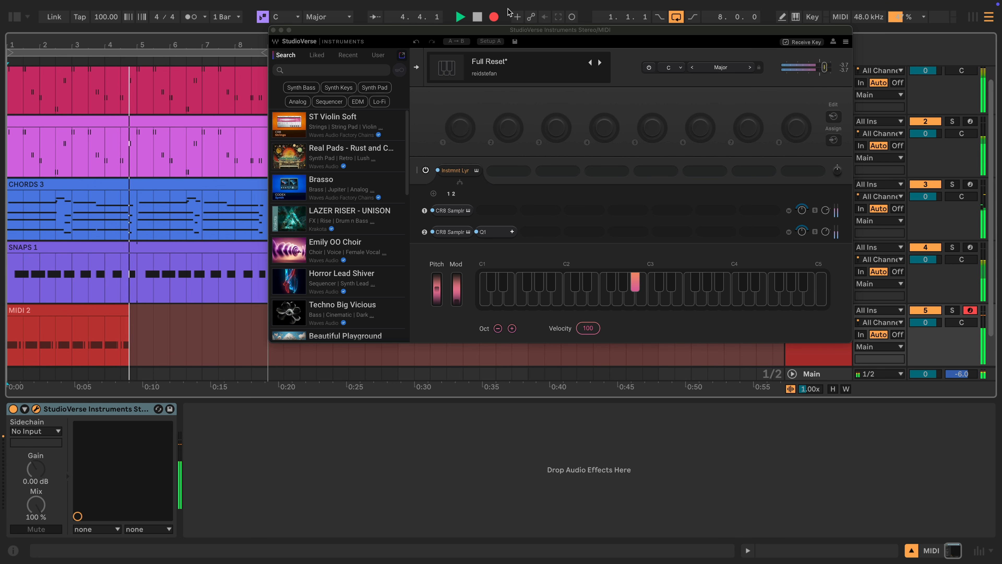
- Stop playback, close the clip's note detail, and select the kick MIDI track
key(space)
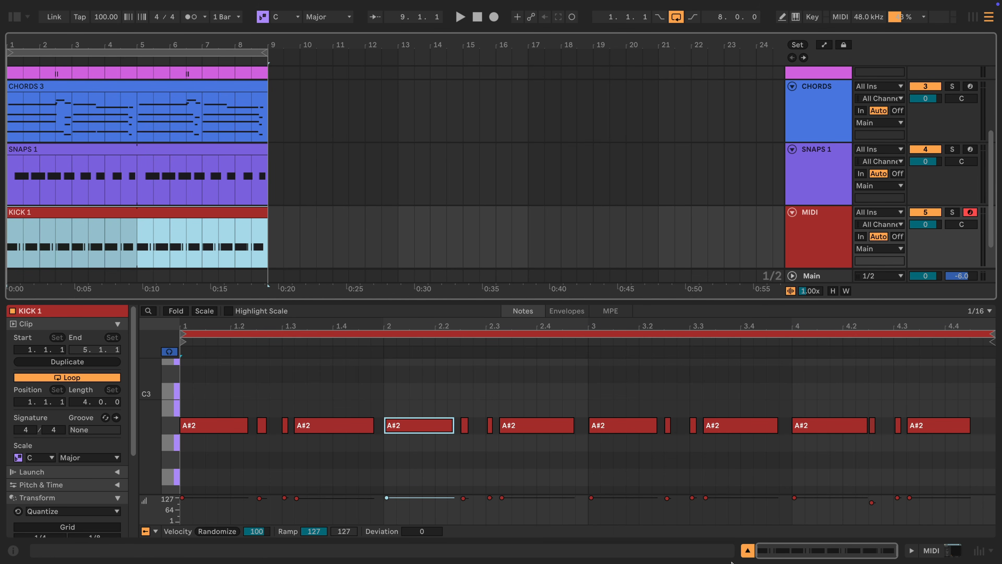
click(747, 552)
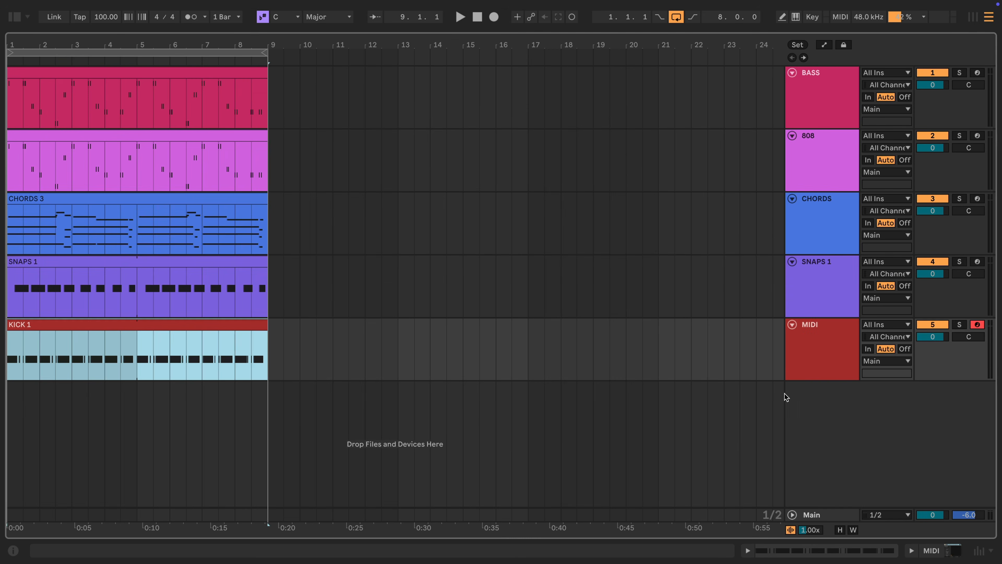
click(838, 359)
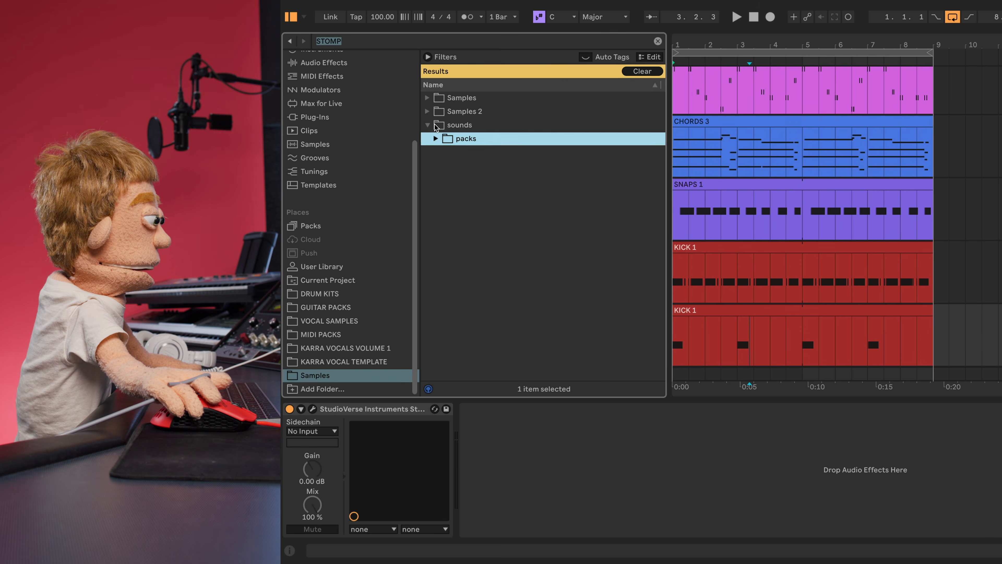
- Browse the STOMP search result folders to reach EM_kick_stomp.wav
key(Right)
key(Down)
key(Right)
key(Down)
key(Right)
key(Down)
key(Right)
key(Down)
key(Left)
key(Left)
key(Left)
key(Down)
key(Right)
key(Up)
key(Right)
key(Down)
key(Down)
key(Down)
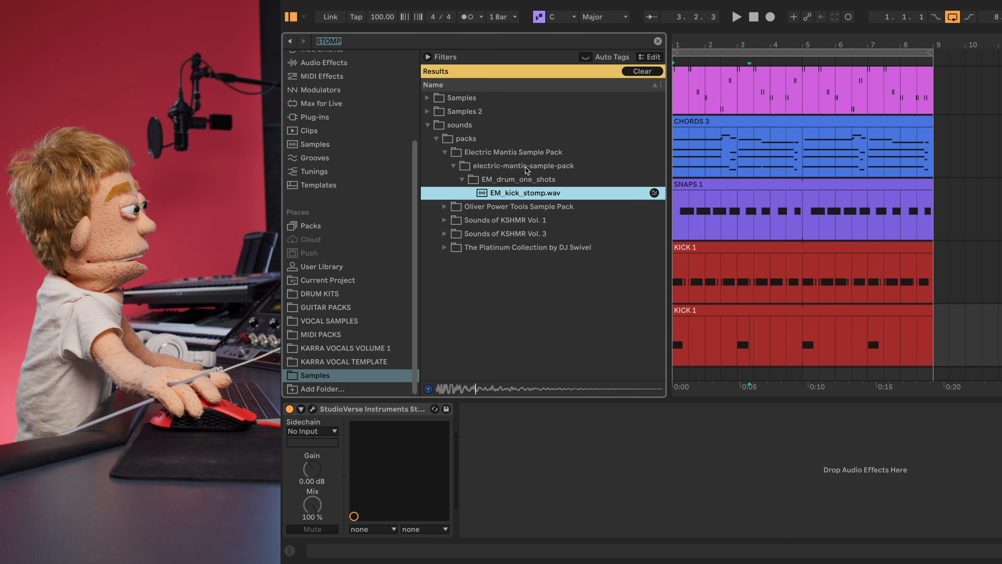
- Preview EM_kick_stomp.wav and open the first CR8 sampler inside StudioVerse
key(Escape)
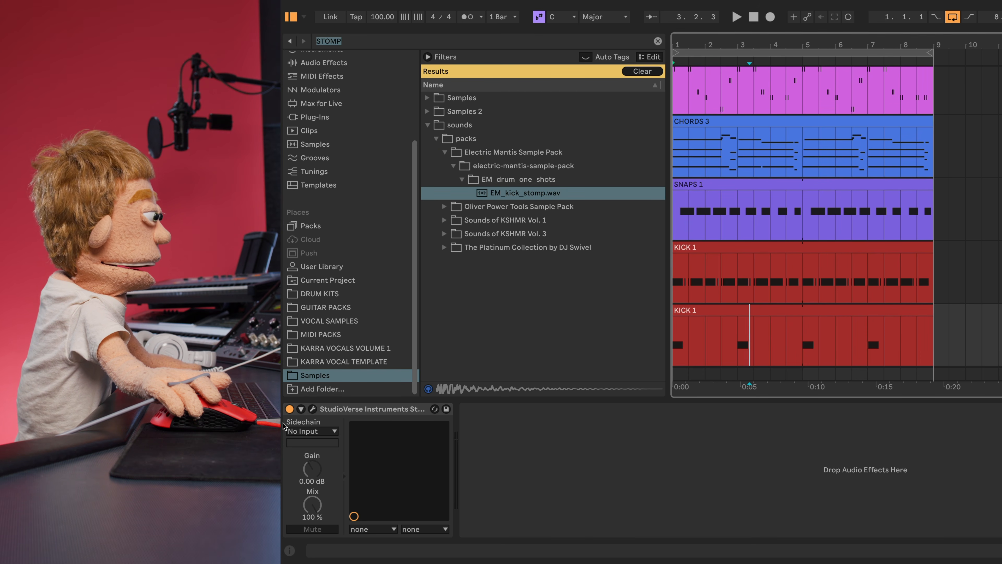
click(313, 409)
click(445, 206)
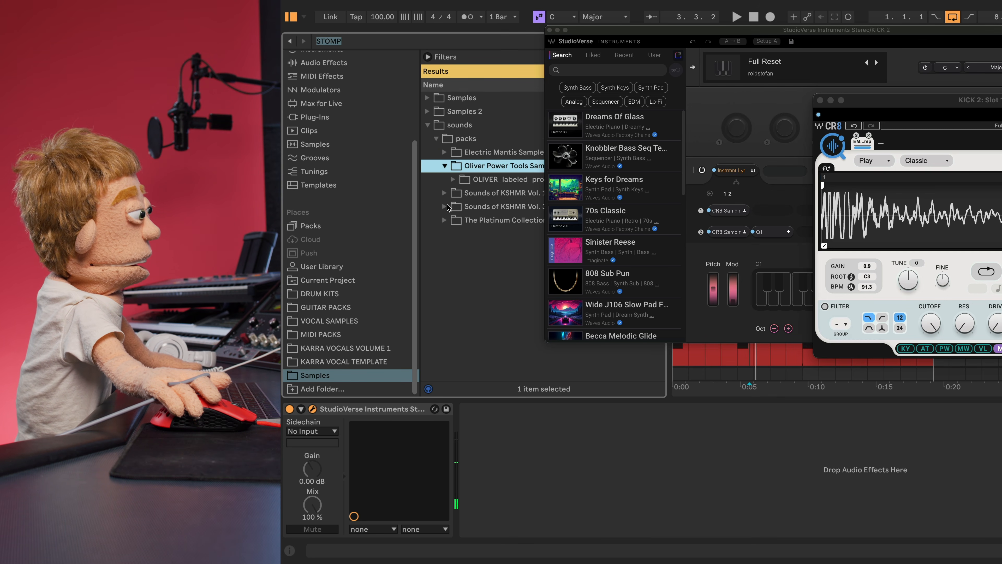
- Replace the kick in the other CR8 slot with the OLIVER snare loop and adjust its end point
key(Down)
key(Right)
key(Down)
key(Right)
key(Down)
key(Right)
key(Down)
key(Right)
key(Down)
key(Down)
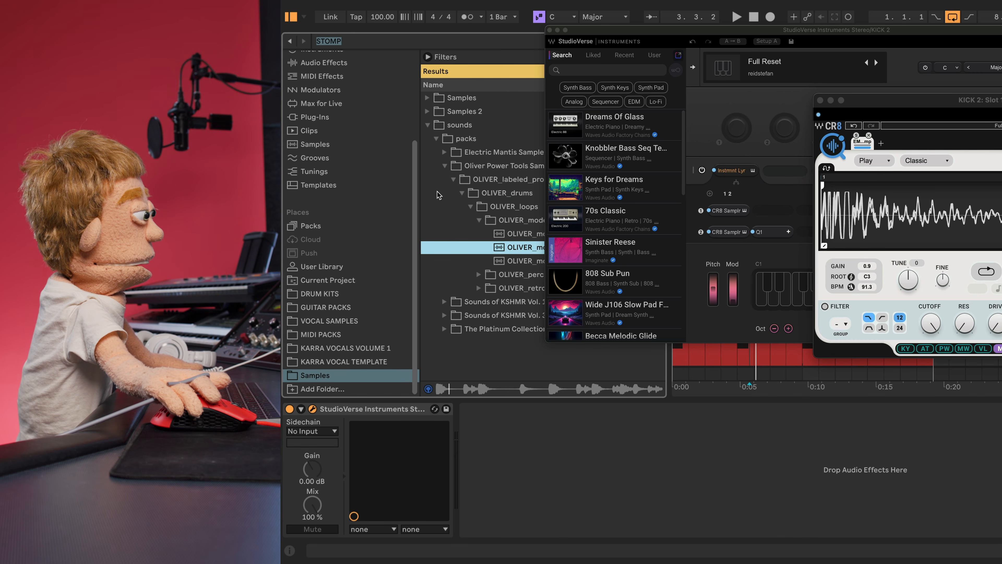
click(729, 232)
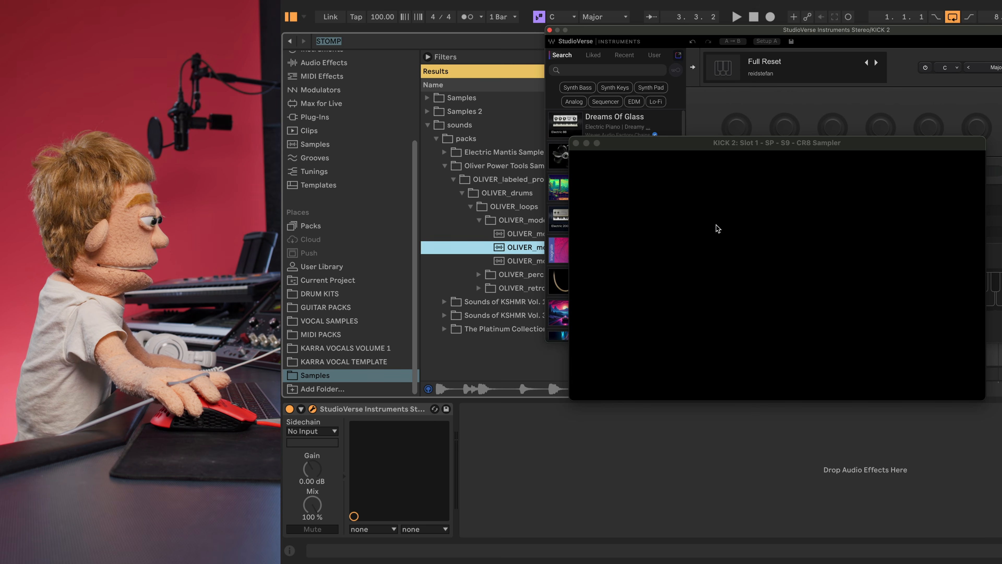
drag(518, 243, 724, 253)
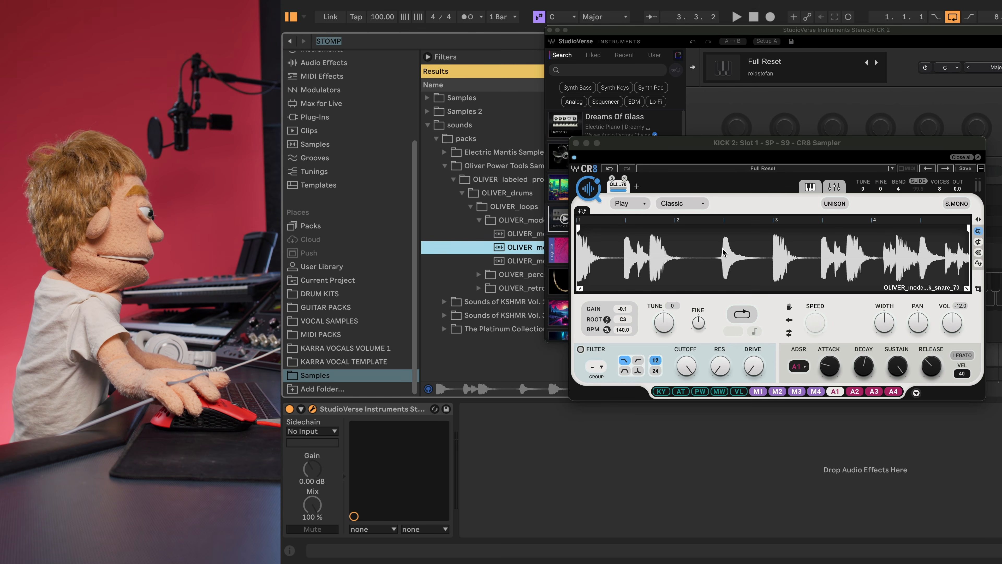
click(967, 231)
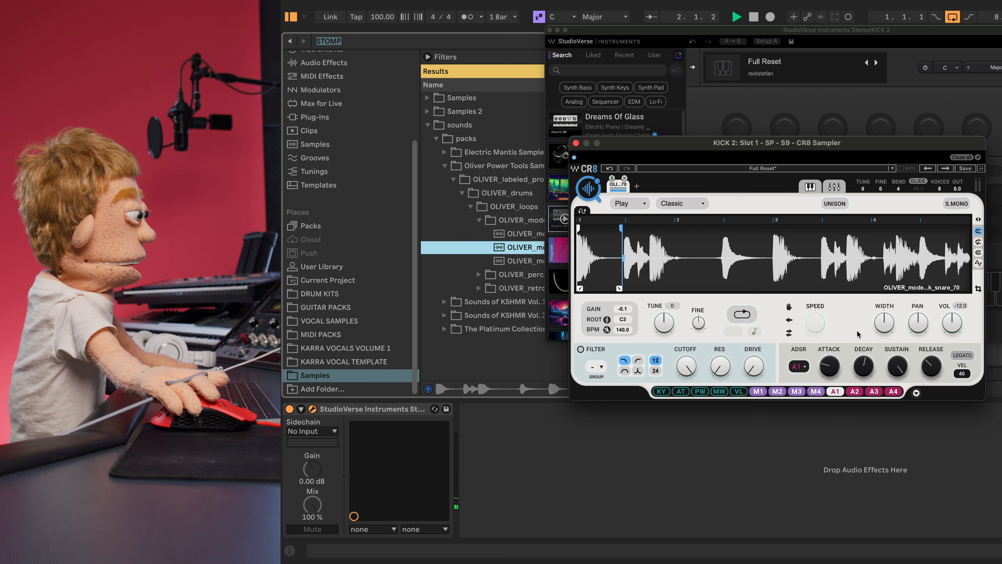
- Close the sampler and StudioVerse windows and preview the HAT LOOP 100 results
click(576, 144)
click(549, 30)
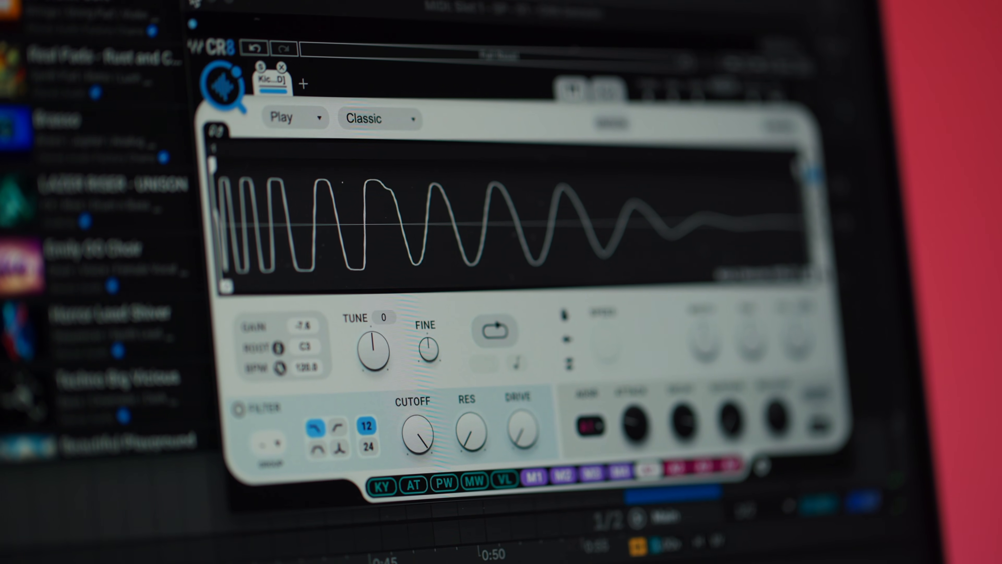
click(196, 66)
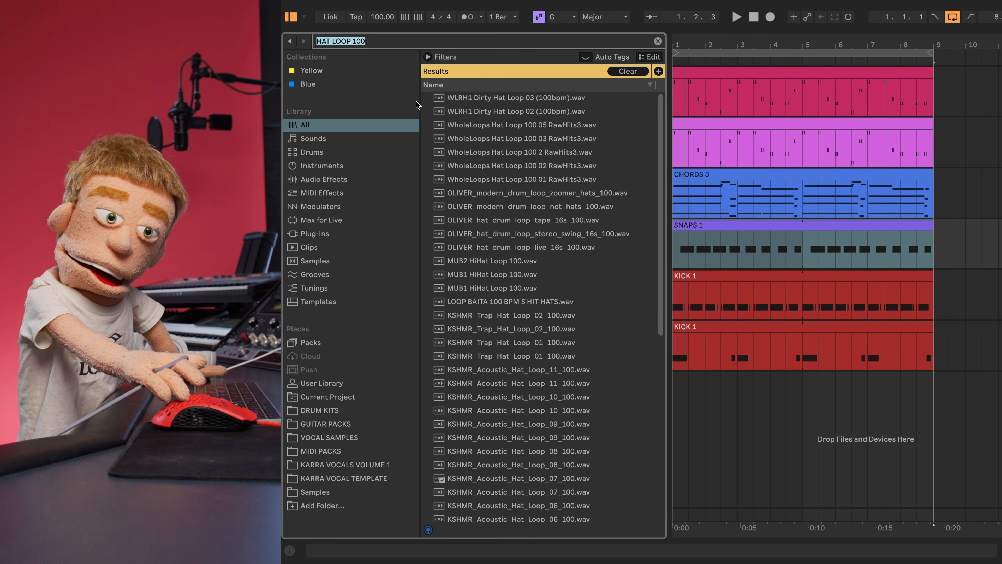
click(448, 99)
key(Down)
key(Down)
key(Down)
key(Down)
key(Down)
key(Down)
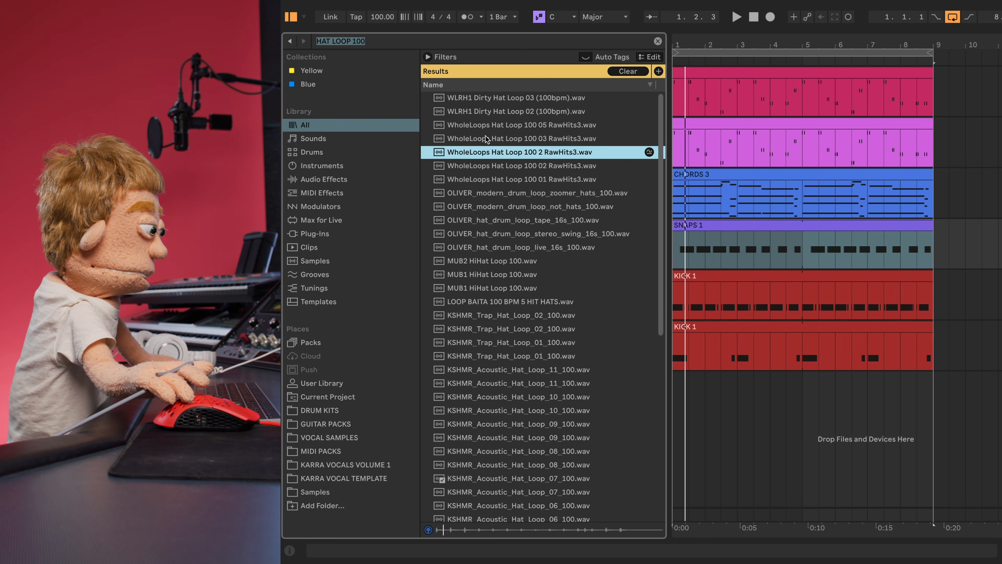
- Audition the 160 BPM hat loops, settling on WholeLoops Hat Loop 160 4
key(Down)
key(Down)
key(Down)
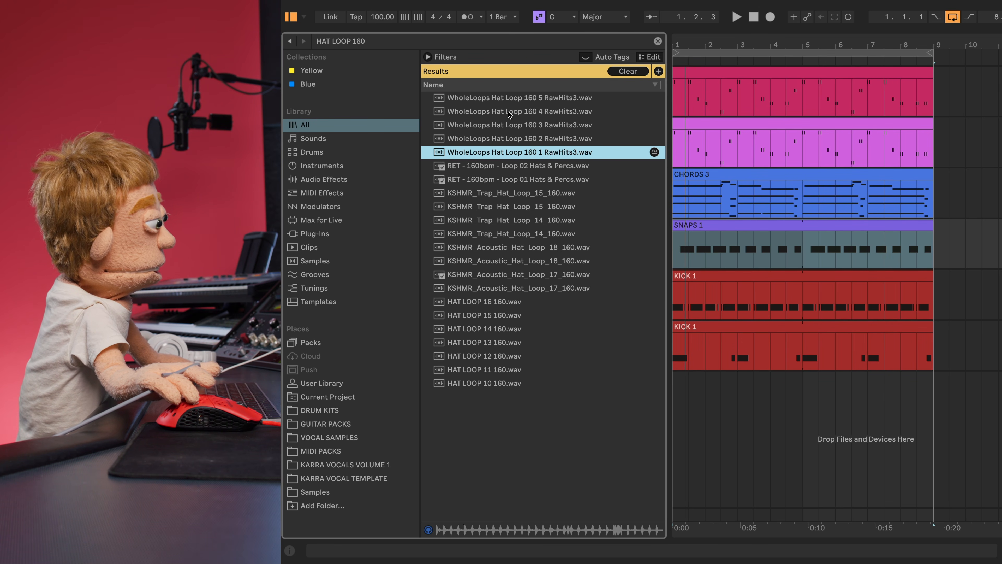
key(Up)
key(Up)
key(Up)
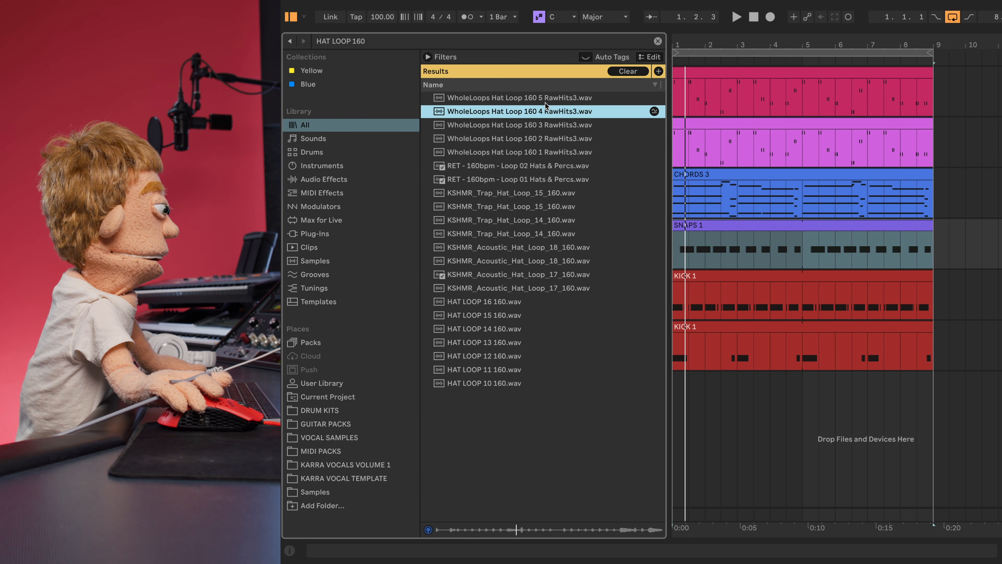
key(Down)
key(Up)
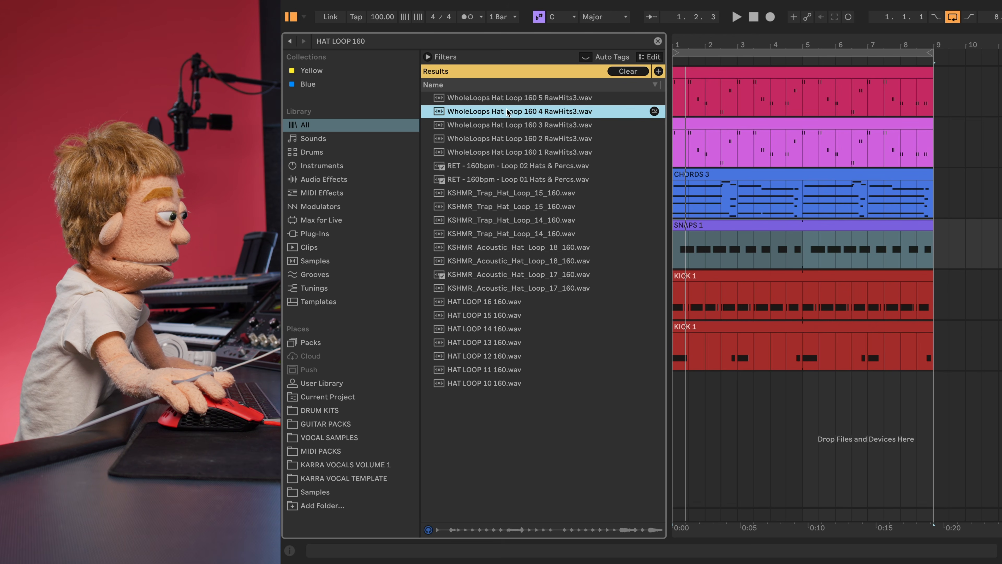
- Place Hat Loop 160 4 on a new warped track, trim its end to bar 3.3, and move a slice
drag(538, 113, 693, 389)
double_click(715, 375)
click(304, 379)
key(space)
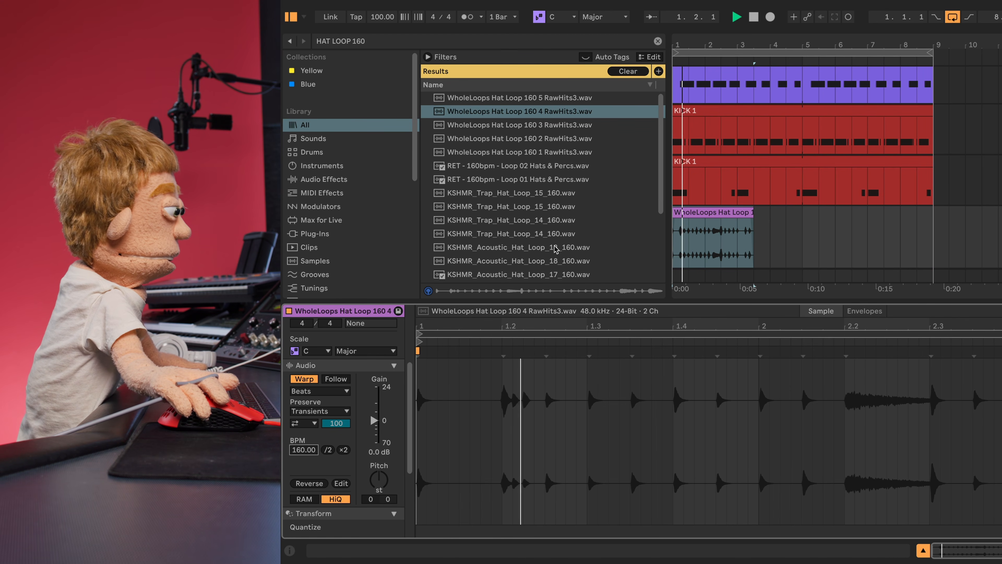
click(749, 249)
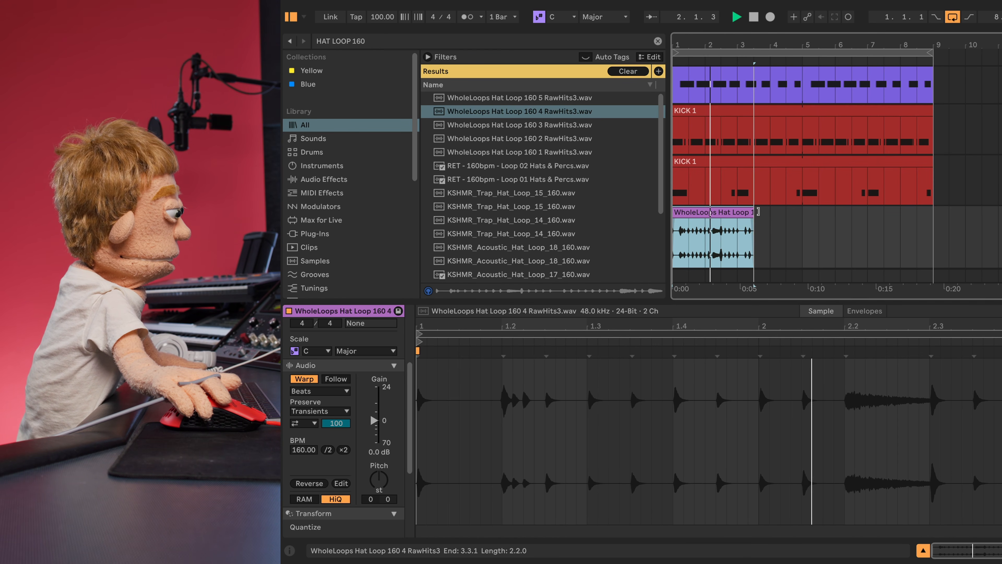
drag(753, 213, 747, 212)
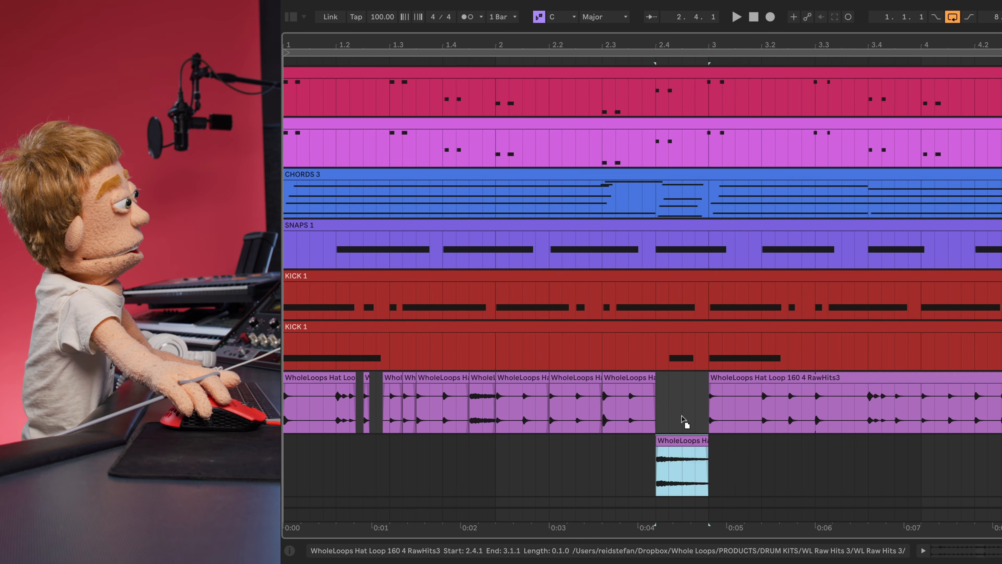
drag(684, 420, 684, 420)
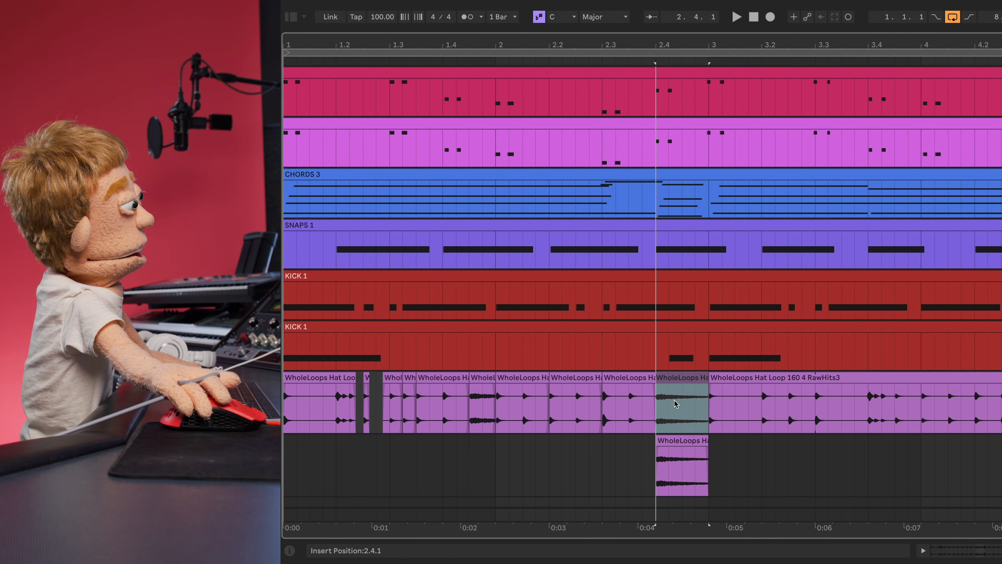
- Shorten the hat slice at bar 2 and audition the edited hats from beat 2.1.3
click(354, 392)
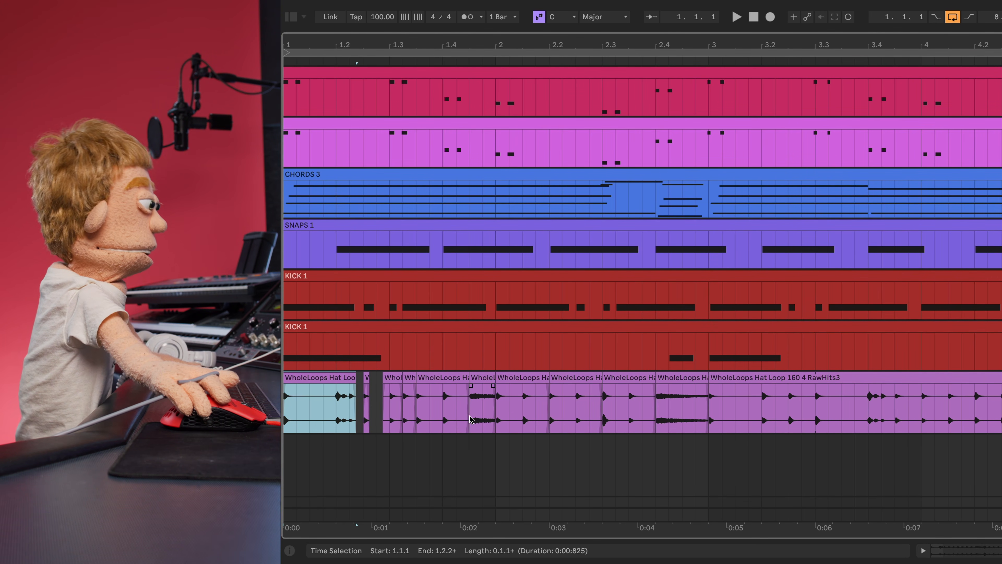
drag(524, 399, 618, 391)
click(523, 387)
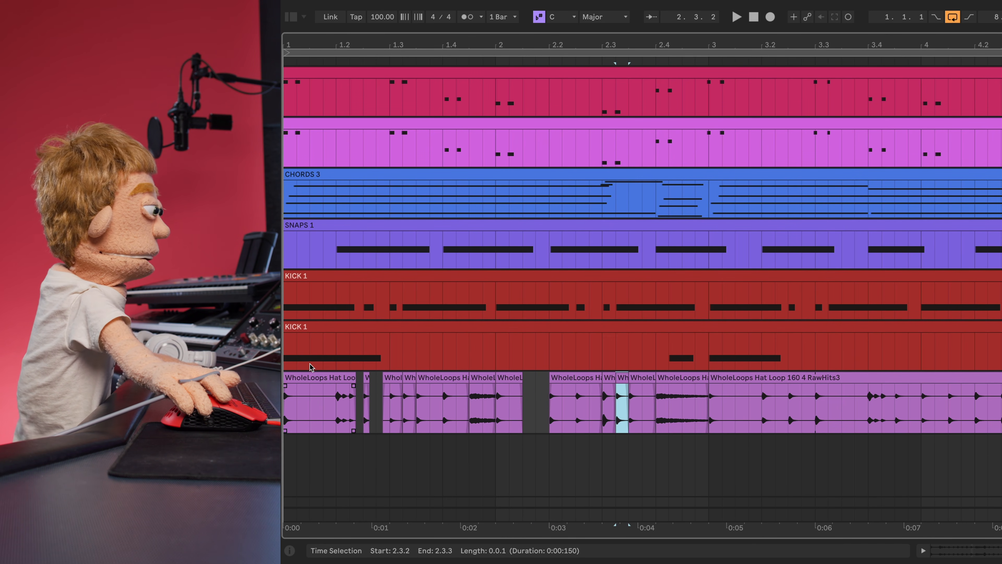
click(305, 378)
key(space)
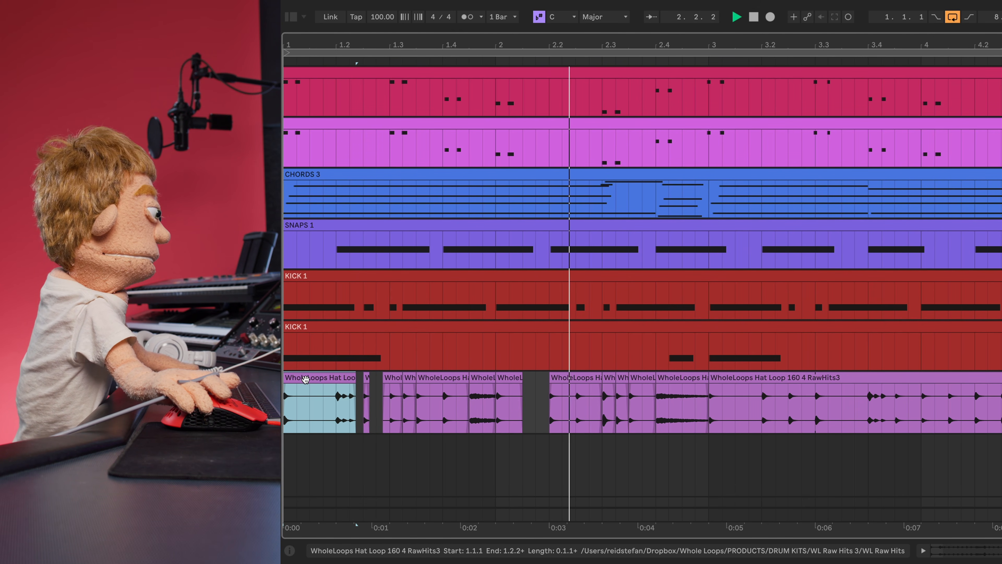
key(space)
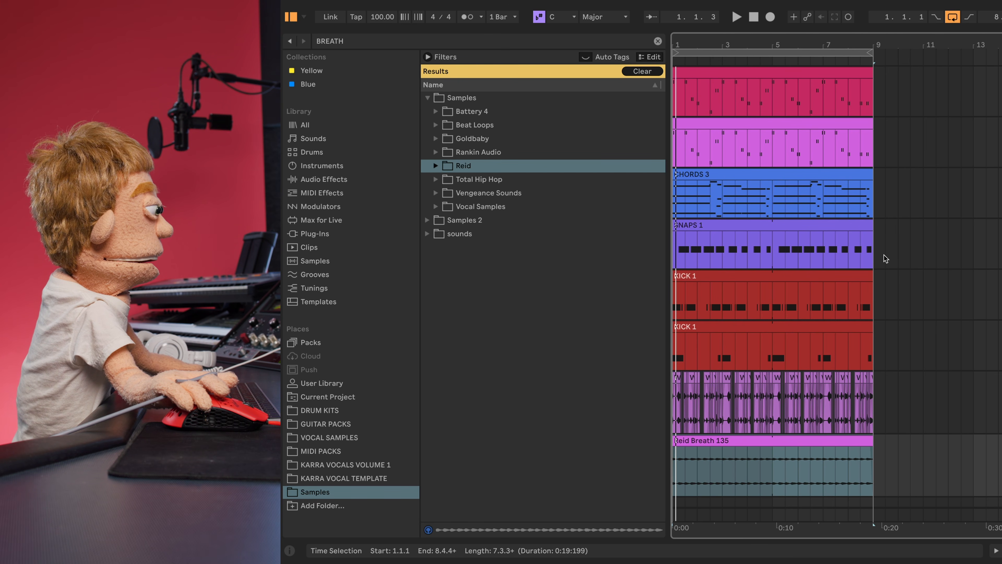
- Move the top two clips to start at bar 9 and trim the second pink clip to start at bar 17
drag(740, 47, 741, 30)
click(708, 174)
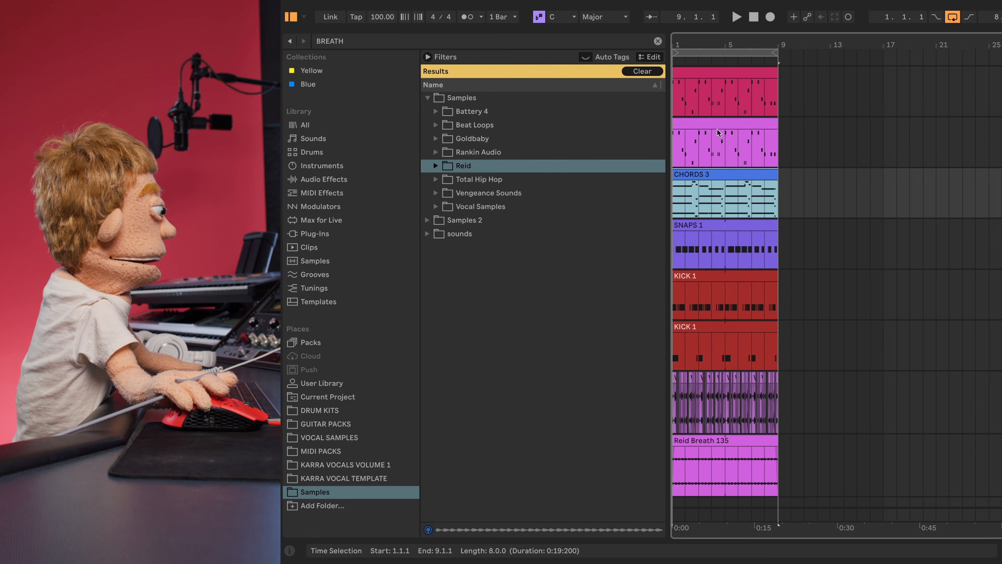
click(708, 123)
click(707, 76)
drag(701, 71, 813, 79)
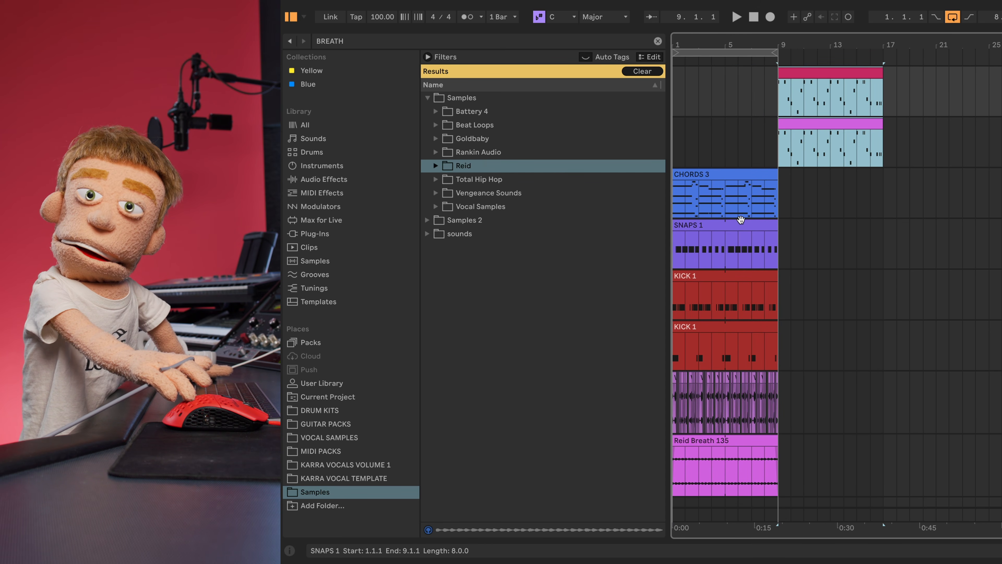
click(742, 221)
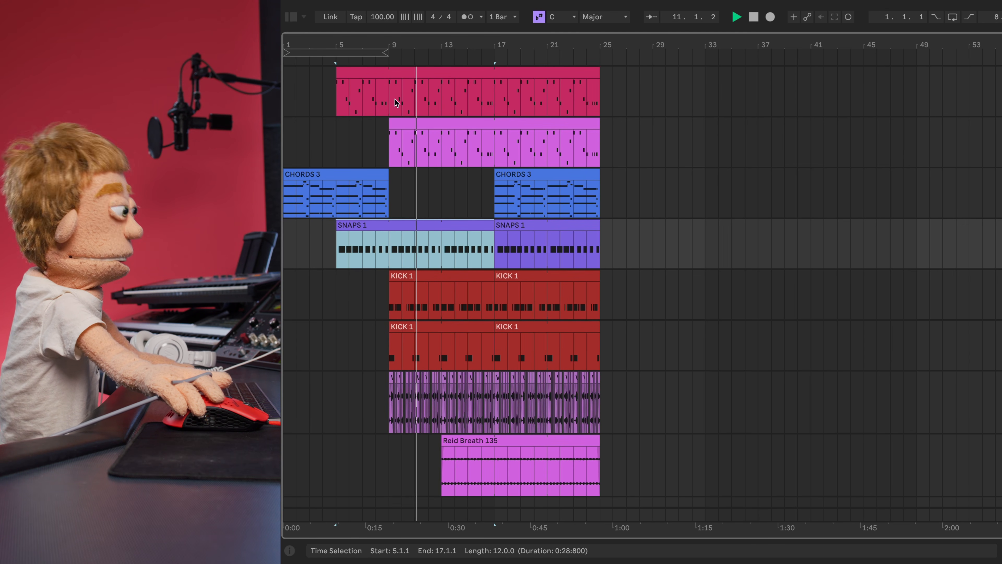
drag(390, 124, 494, 124)
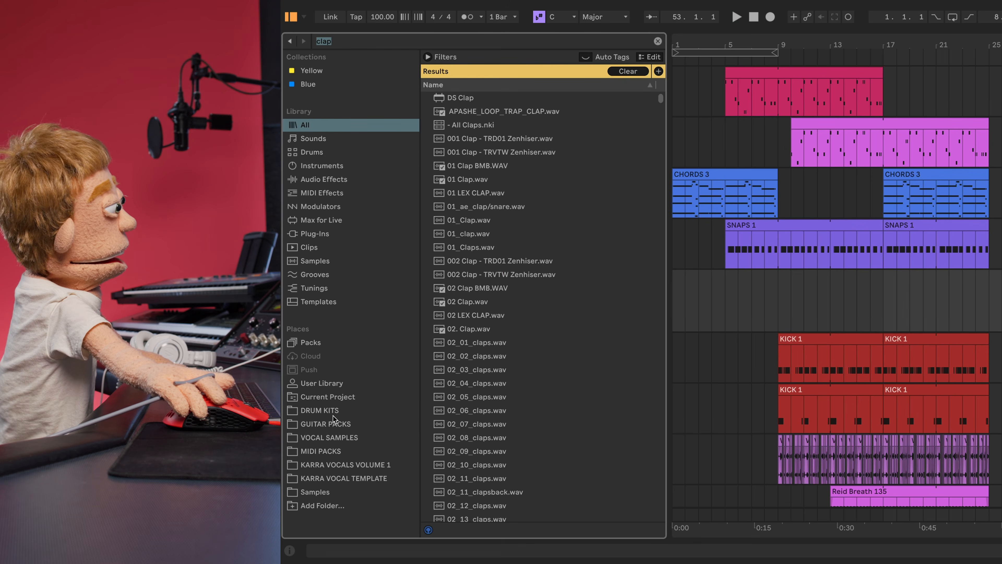
- Browse DRUM KITS > WL Urban Beets 3 > Claps and audition the clap samples
click(336, 411)
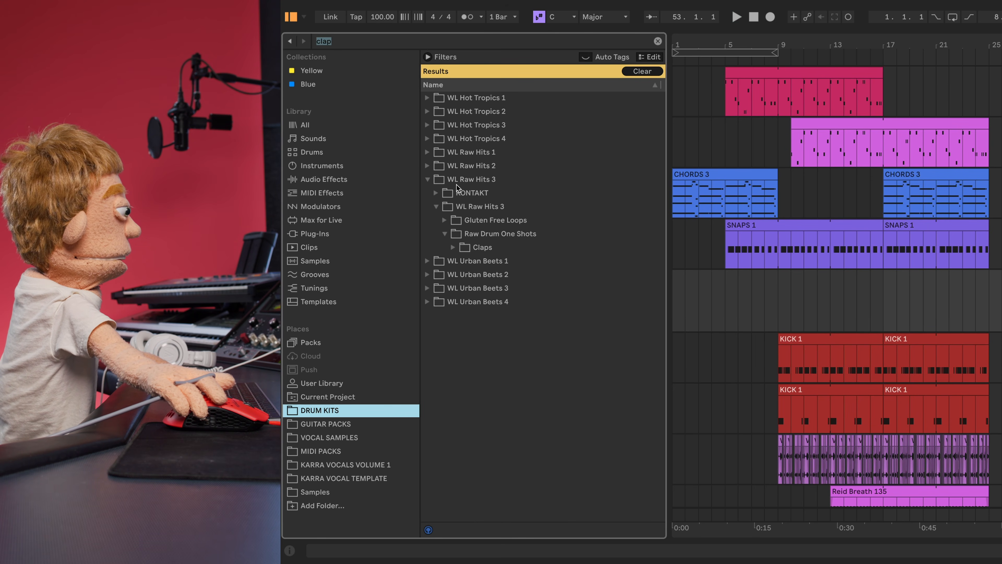
click(430, 290)
key(Down)
key(Right)
key(Down)
key(Right)
key(Down)
key(Down)
key(Down)
key(Down)
key(Down)
key(Down)
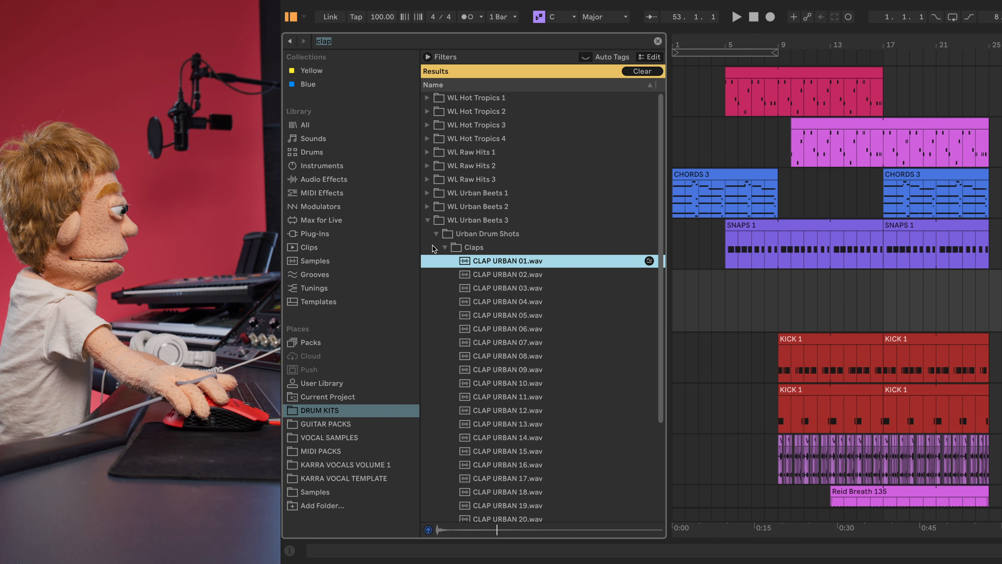
key(Down)
key(Down)
key(Down)
key(Down)
key(Down)
key(Down)
key(Down)
key(Down)
key(Down)
key(Down)
key(Down)
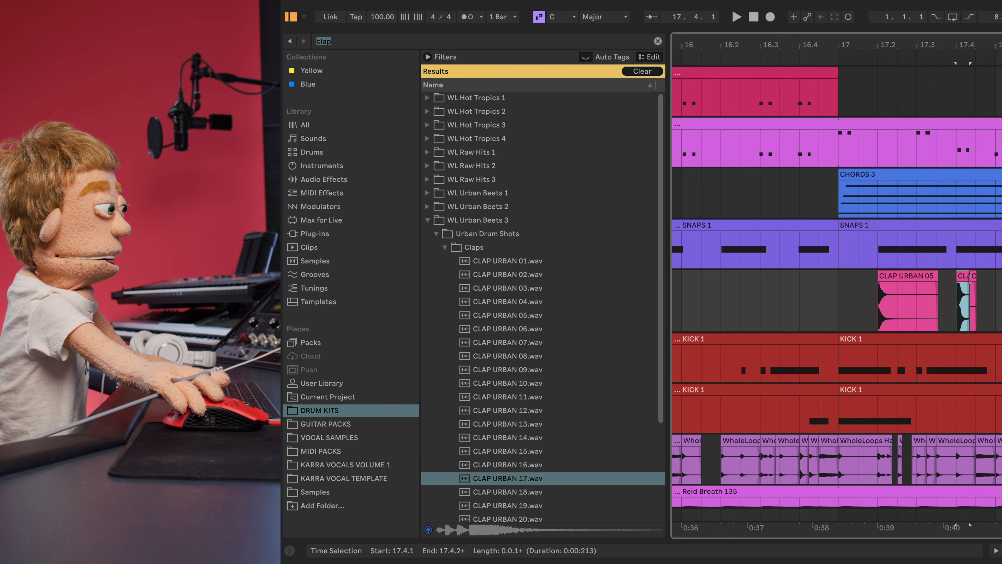
click(971, 275)
- Play the clap track and replace the clap at 18.2 with the shorter clap
click(856, 291)
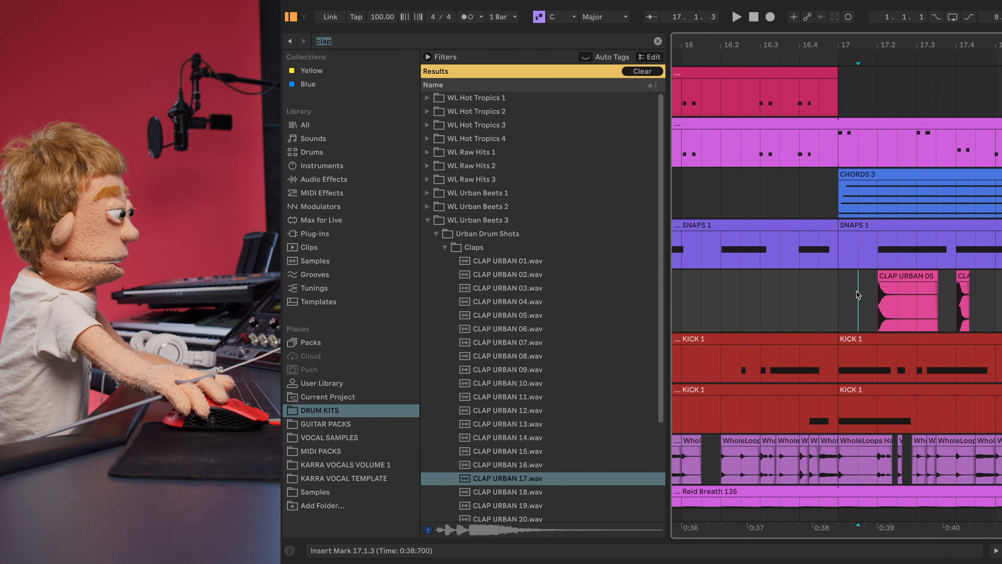
key(space)
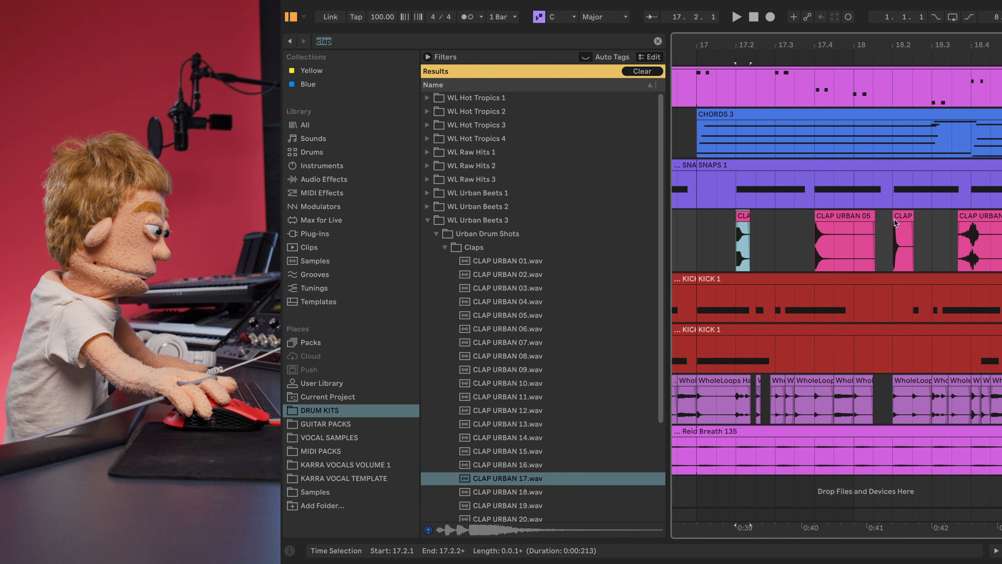
click(898, 217)
key(super+v)
click(911, 216)
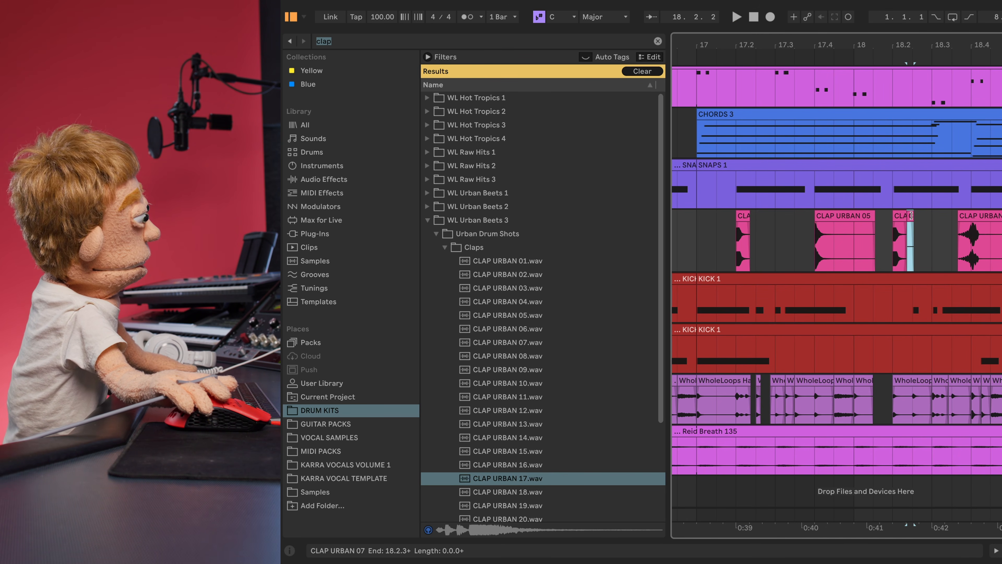
key(Delete)
- Play from 17.1.3, then copy the CLAP URBAN 05 clip to 18.4.1
click(711, 233)
key(space)
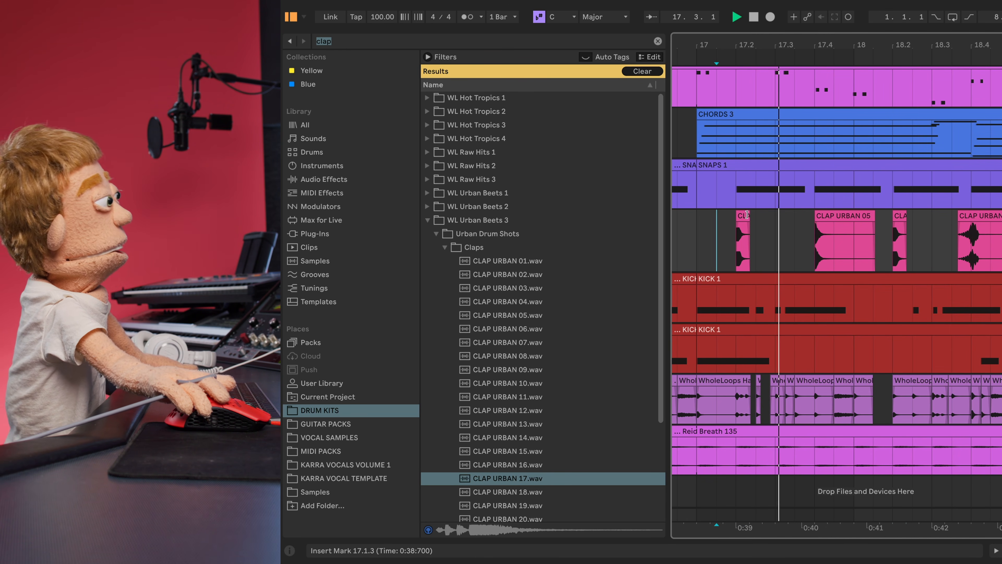
click(822, 215)
key(super+c)
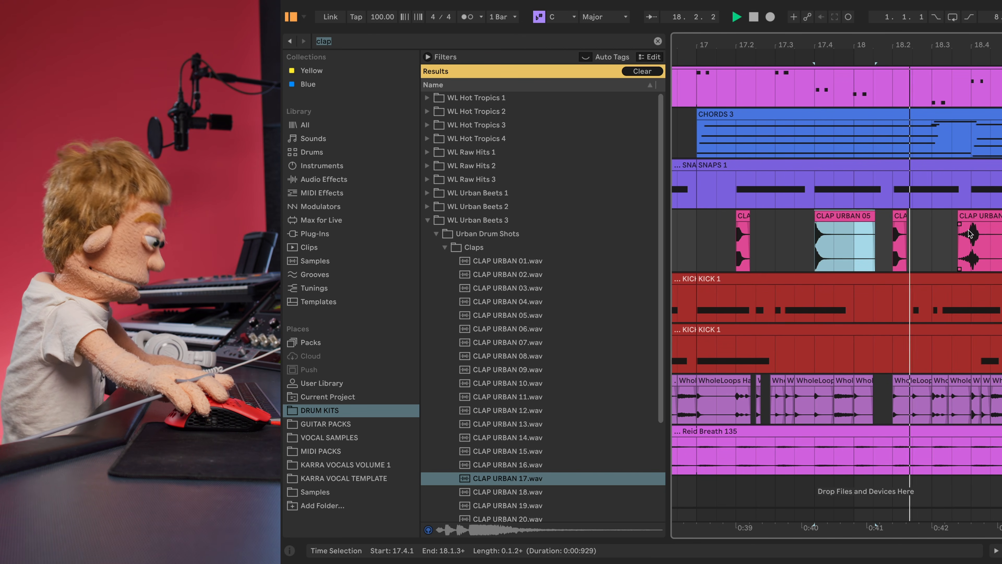
click(972, 226)
key(super+v)
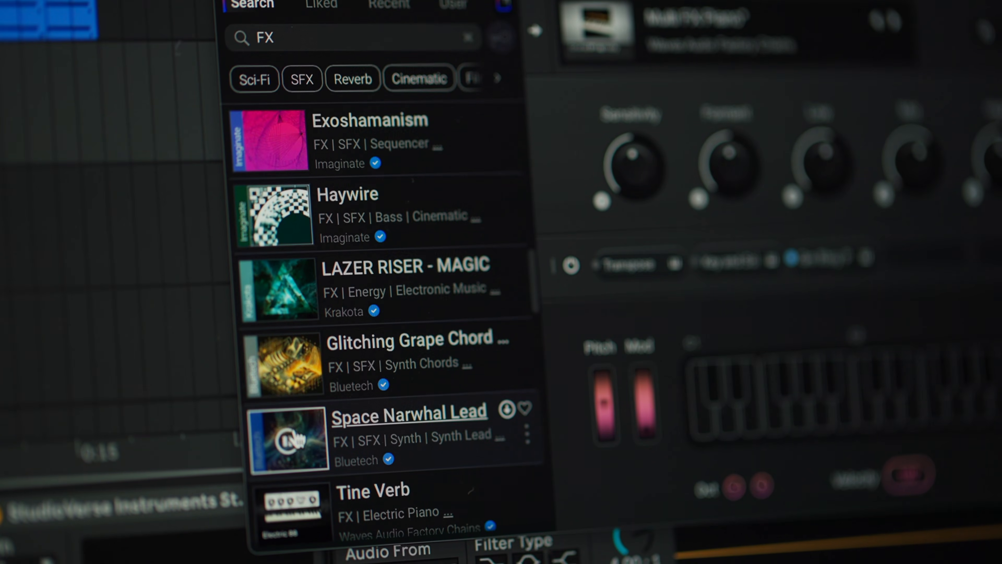
- Filter StudioVerse Instruments presets to Synth Keys and Techno and load Real Pads - Sis on Tape
scroll(316, 414, down, 3)
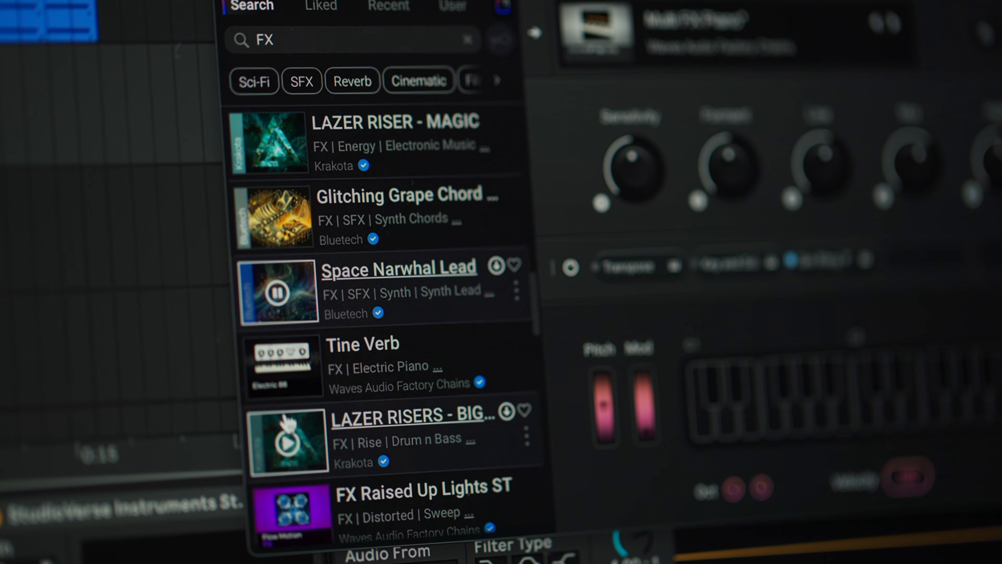
click(281, 379)
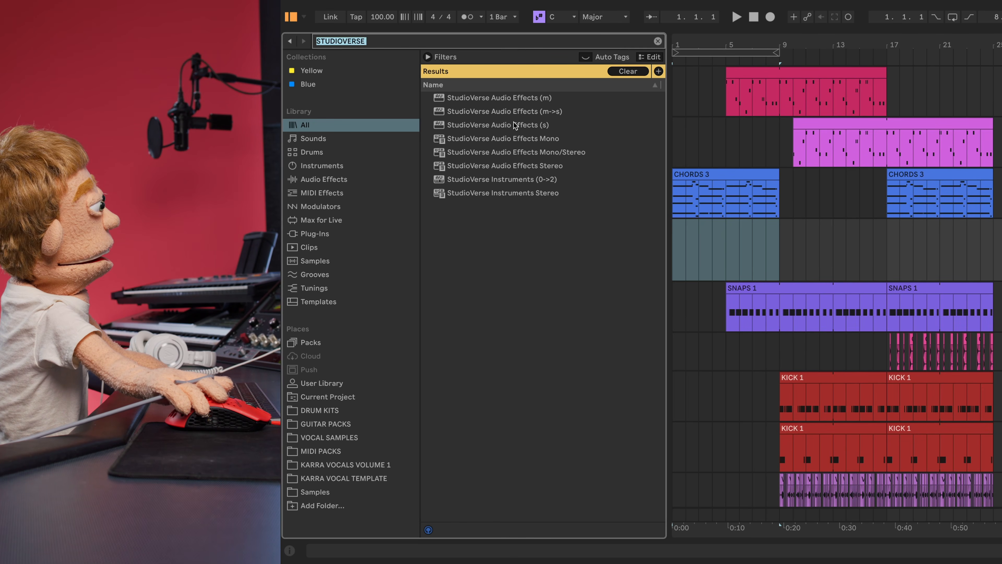
click(534, 192)
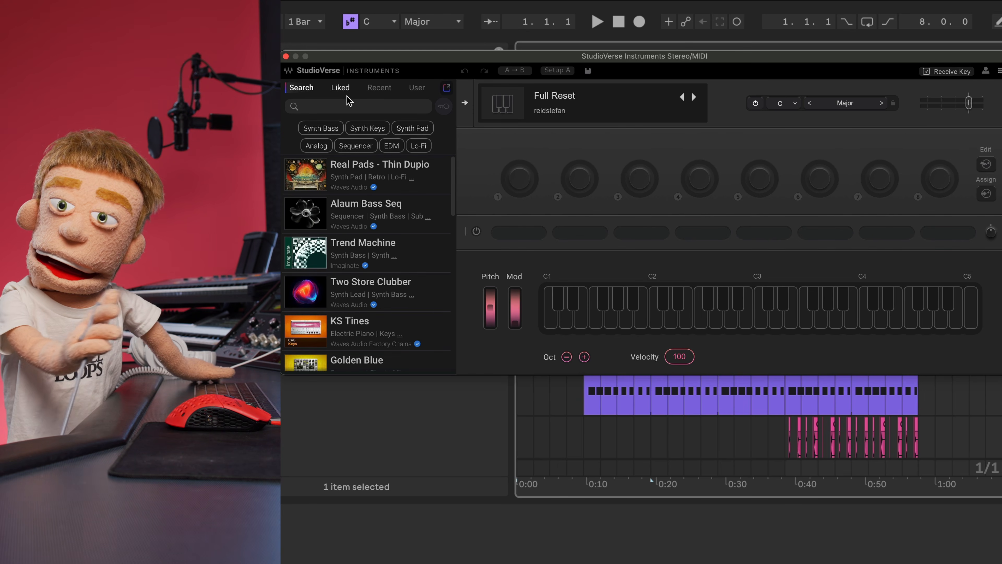
click(368, 128)
click(407, 143)
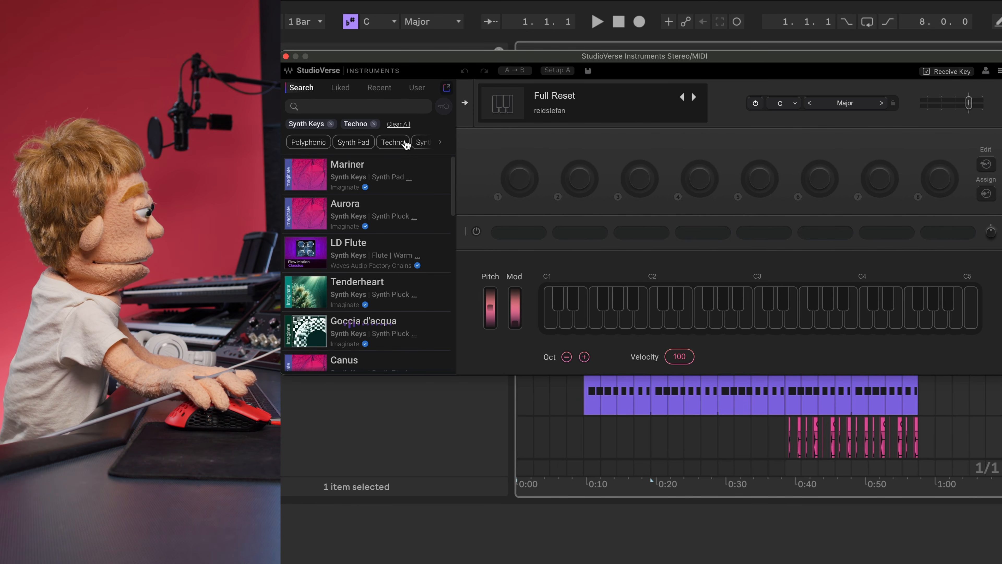
click(305, 174)
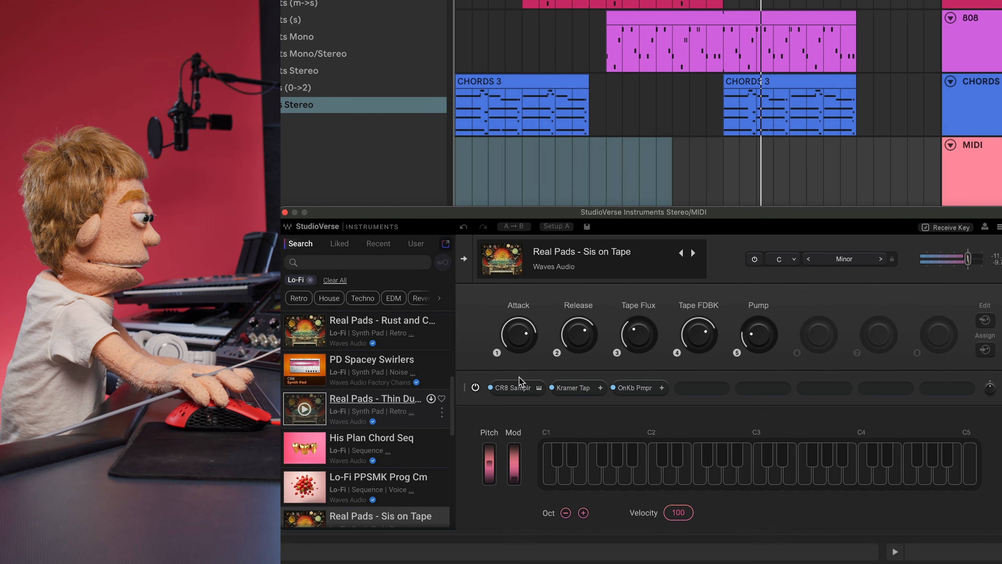
click(517, 387)
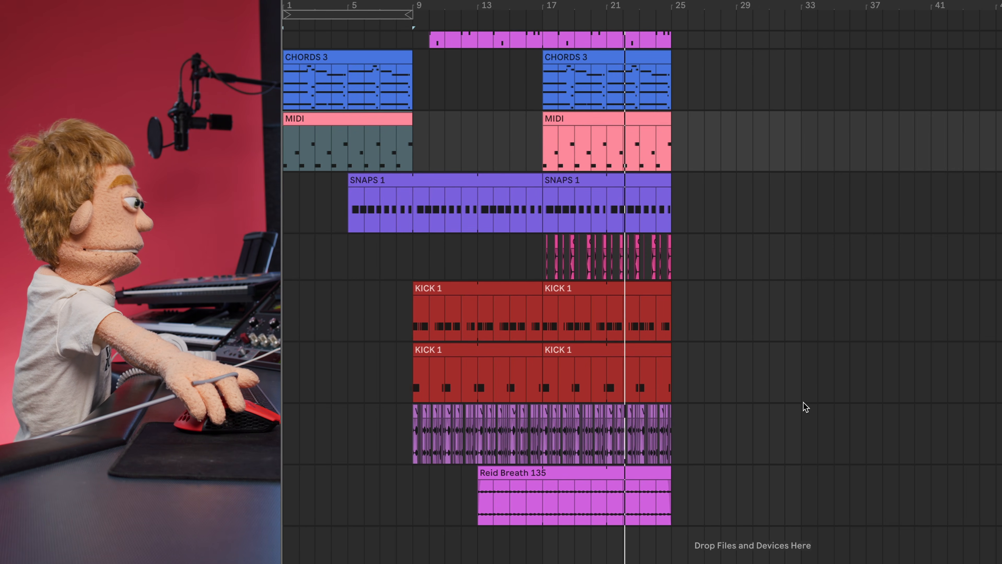
- Select bars 9–25 and duplicate them to bars 25–41
scroll(786, 391, up, 2)
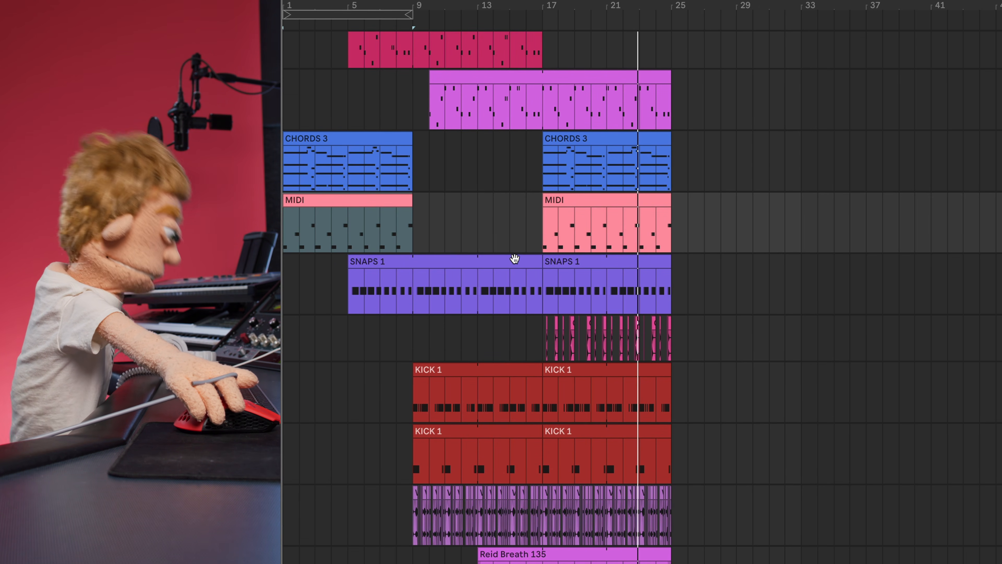
click(494, 263)
drag(411, 290, 430, 290)
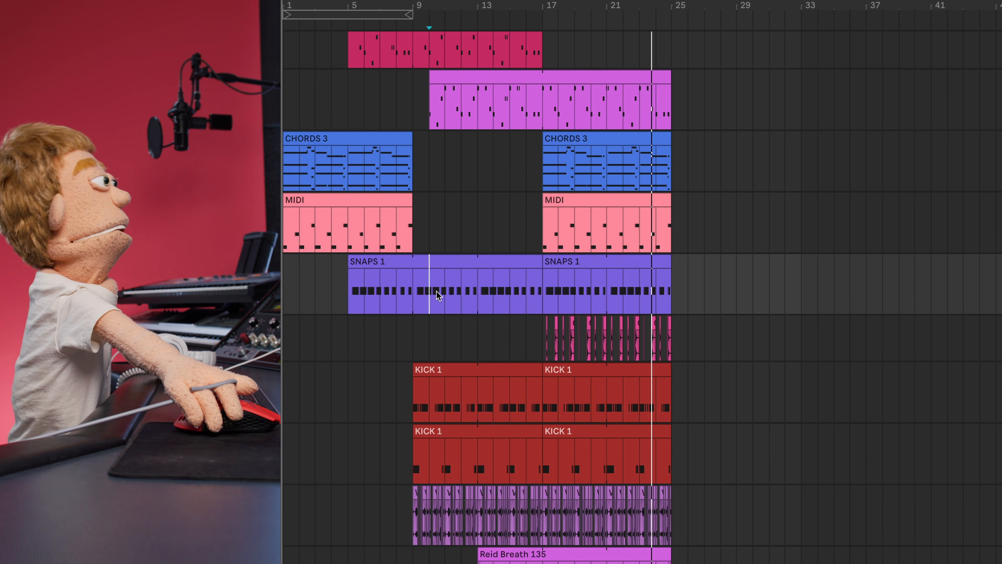
drag(556, 285, 671, 282)
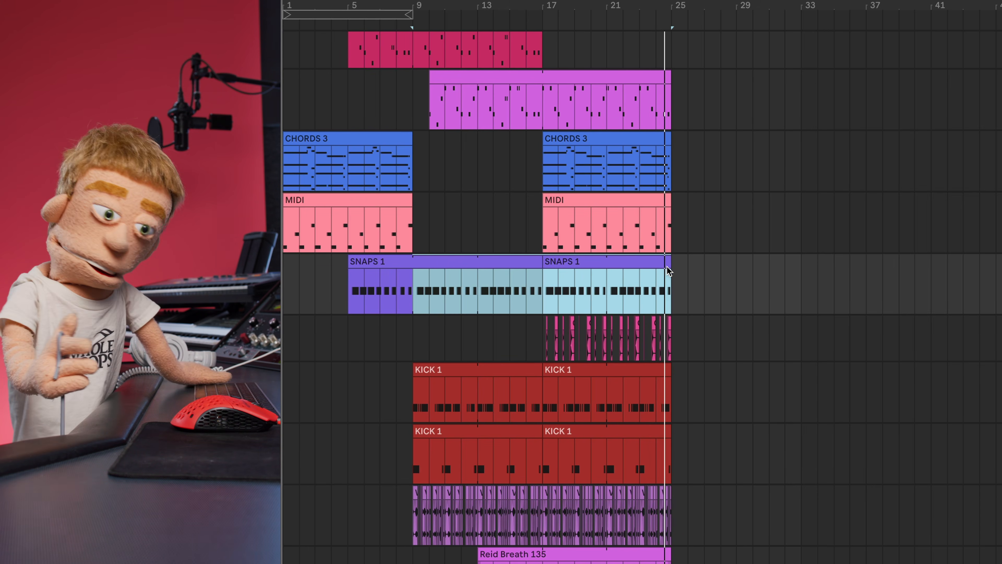
key(ctrl+d)
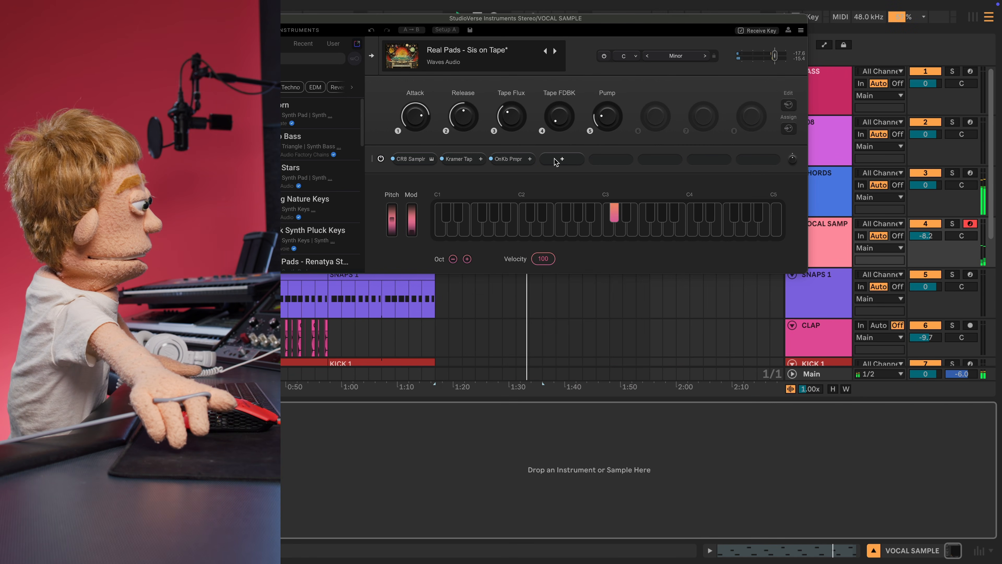
- Add Retro Fi to an empty slot and step through its presets to UFO PADS
click(551, 163)
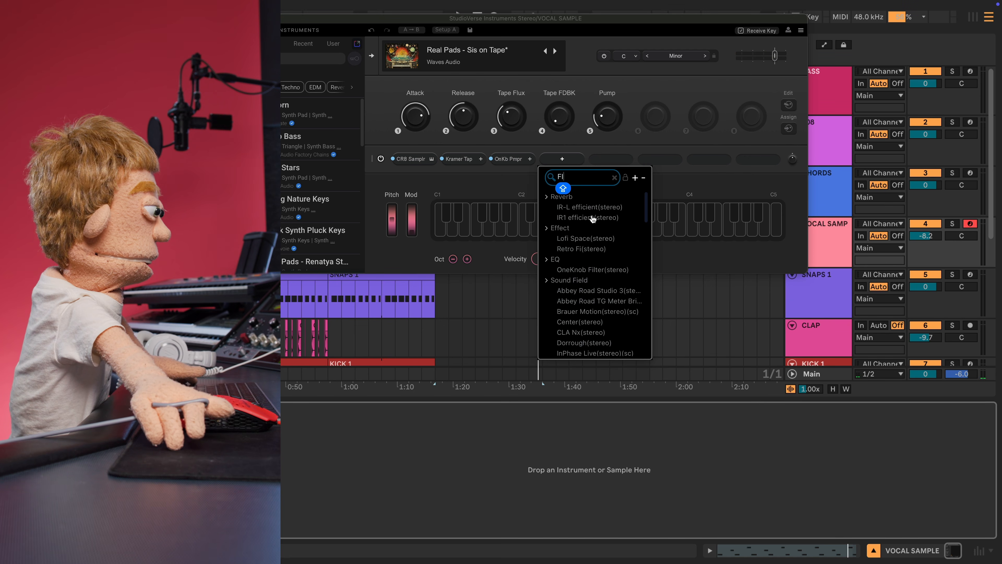
click(590, 253)
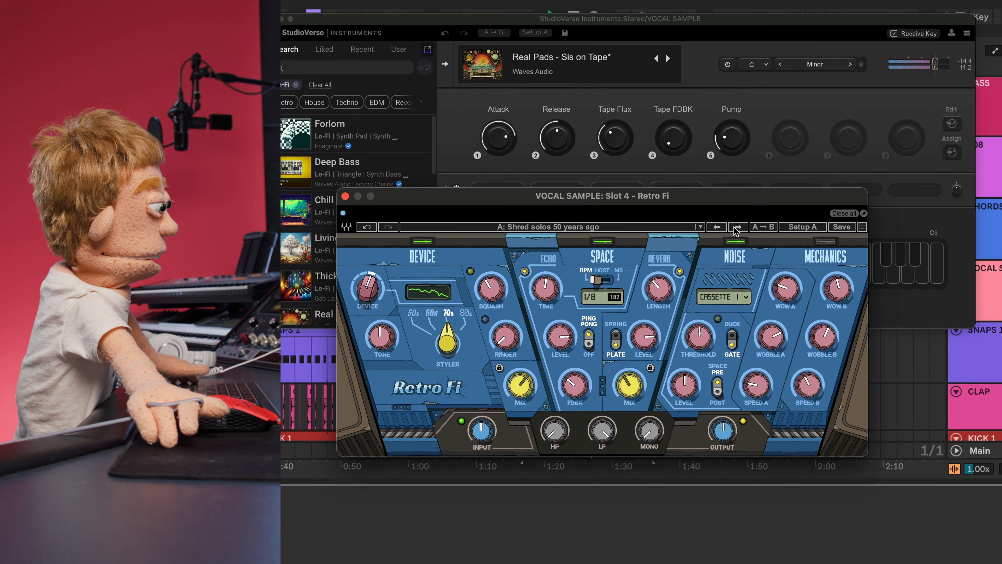
click(737, 228)
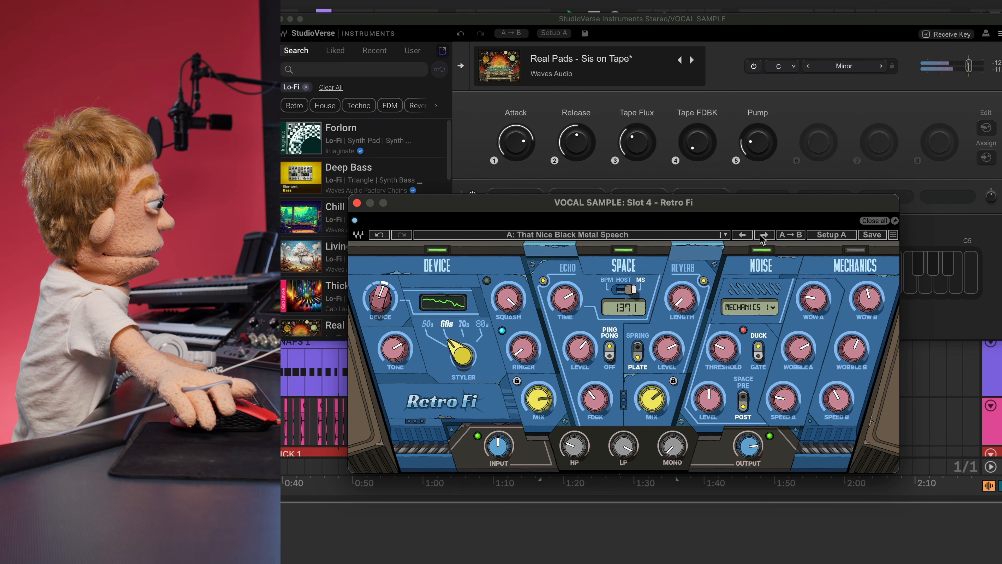
click(764, 235)
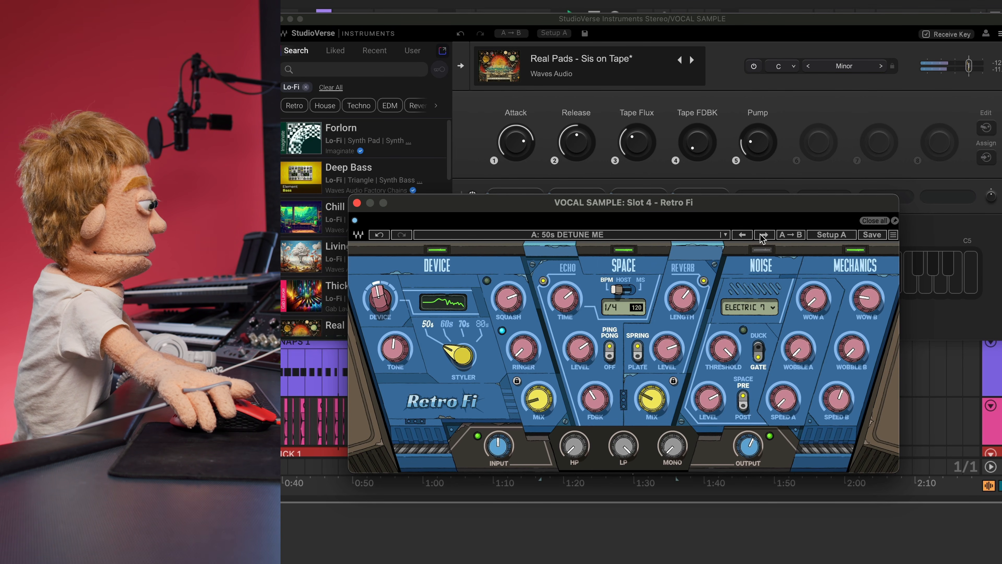
click(761, 234)
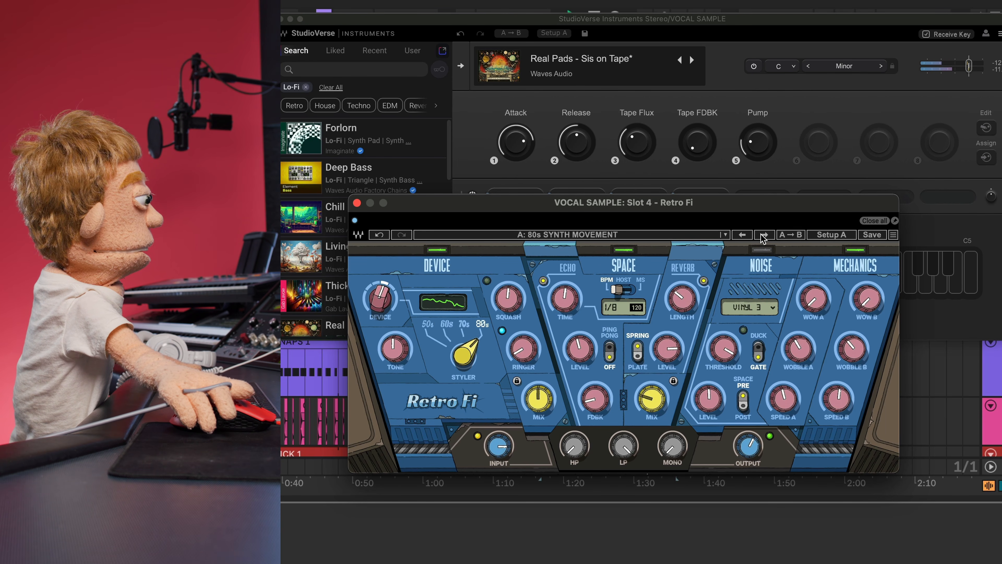
click(761, 234)
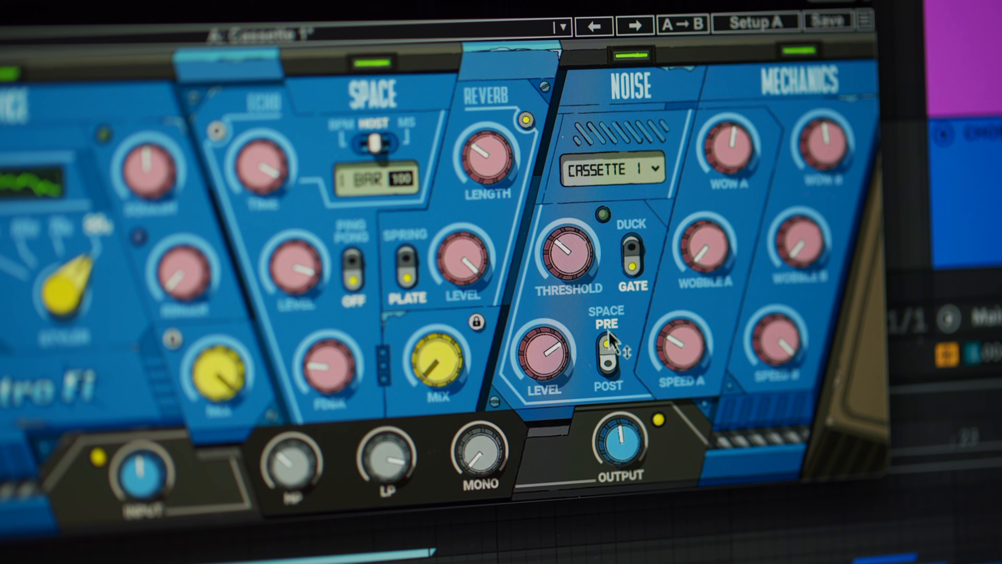
click(608, 359)
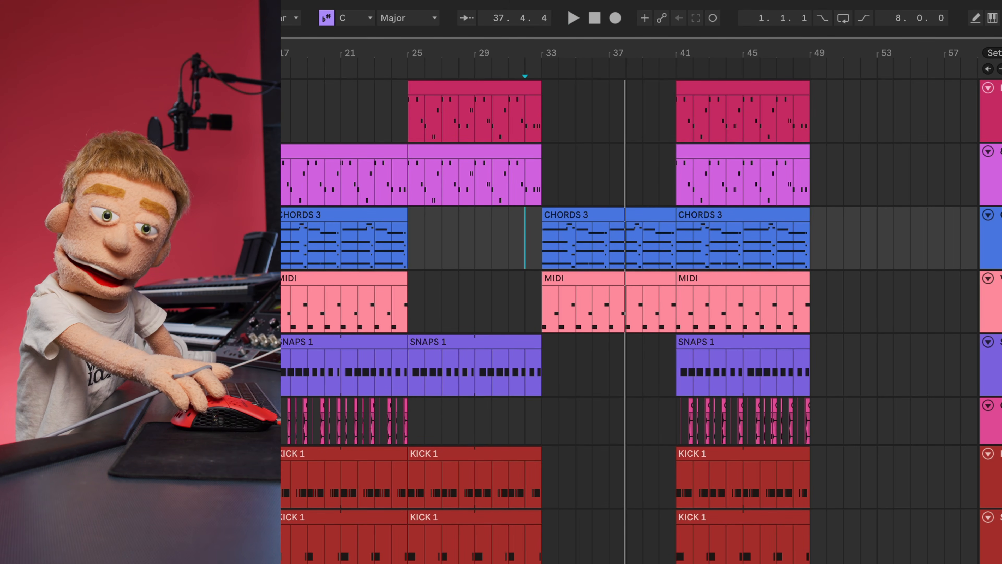
- Insert a track with StudioVerse Instruments on Neurosis and set its OneKnob Filter to 8.8
key(ctrl+shift+t)
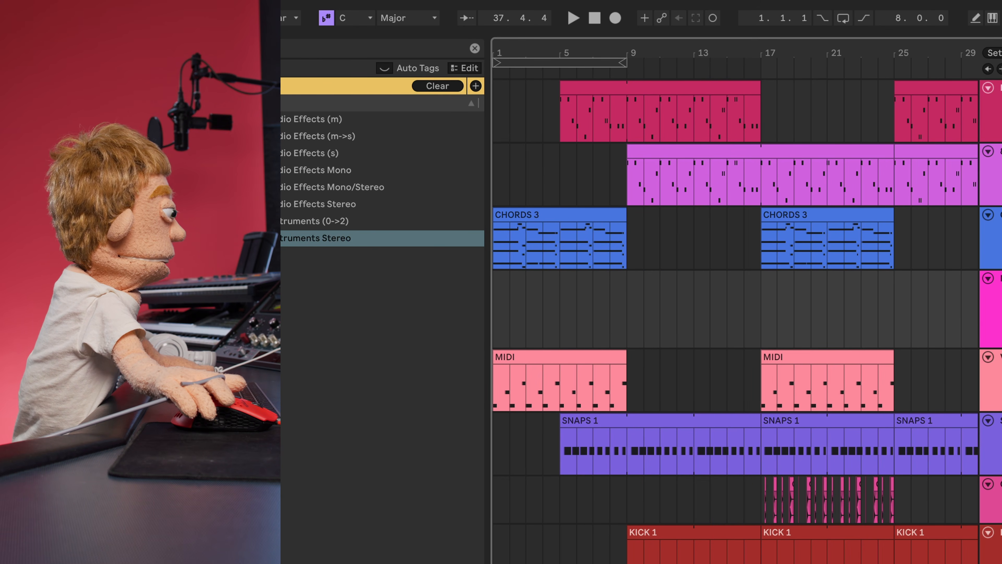
drag(335, 238, 561, 278)
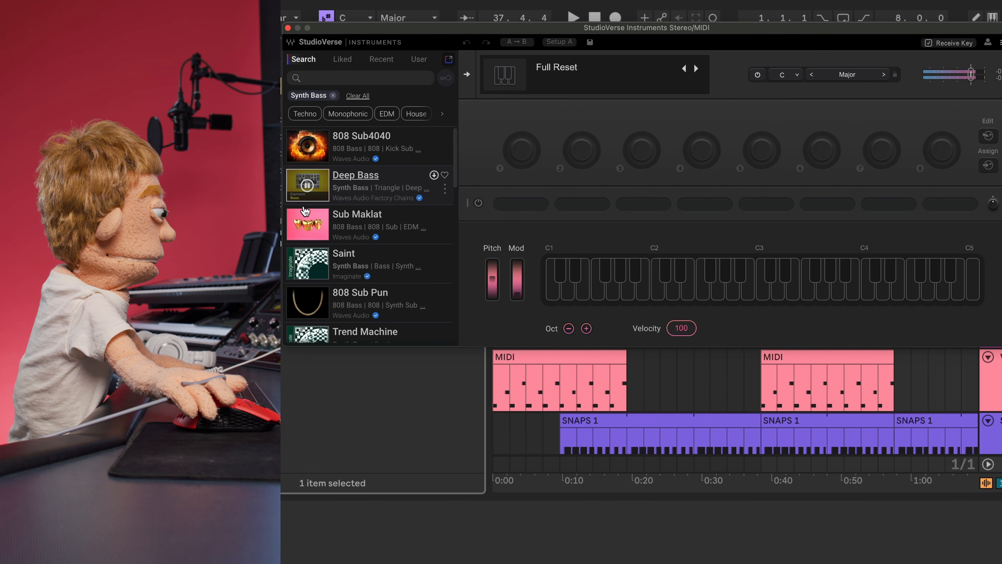
scroll(410, 264, down, 3)
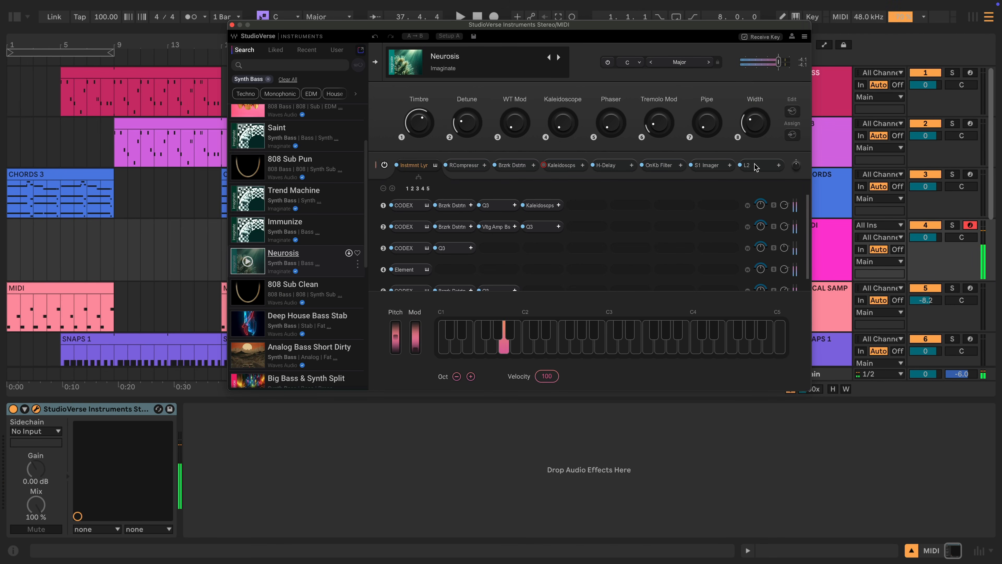
click(651, 165)
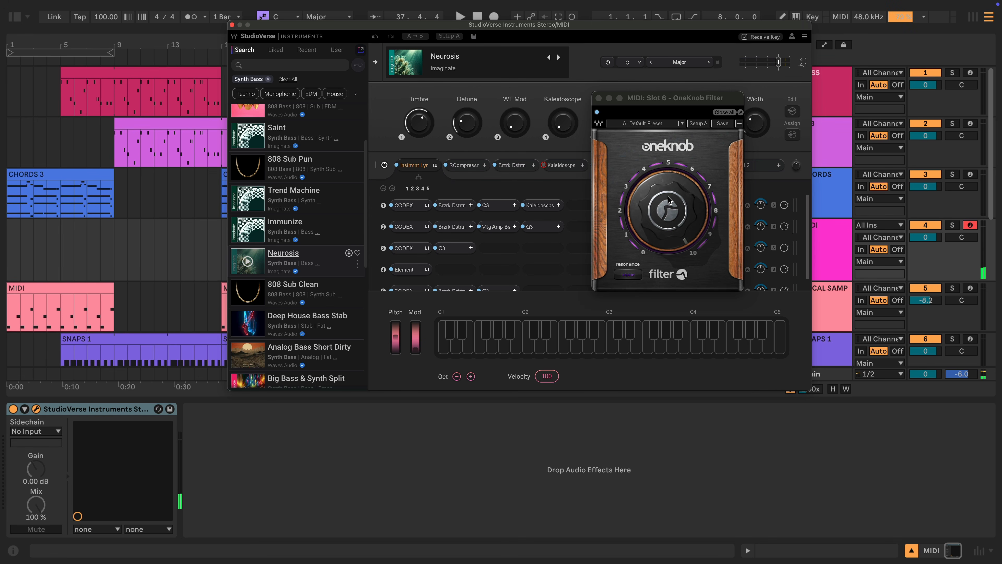
drag(668, 199, 668, 181)
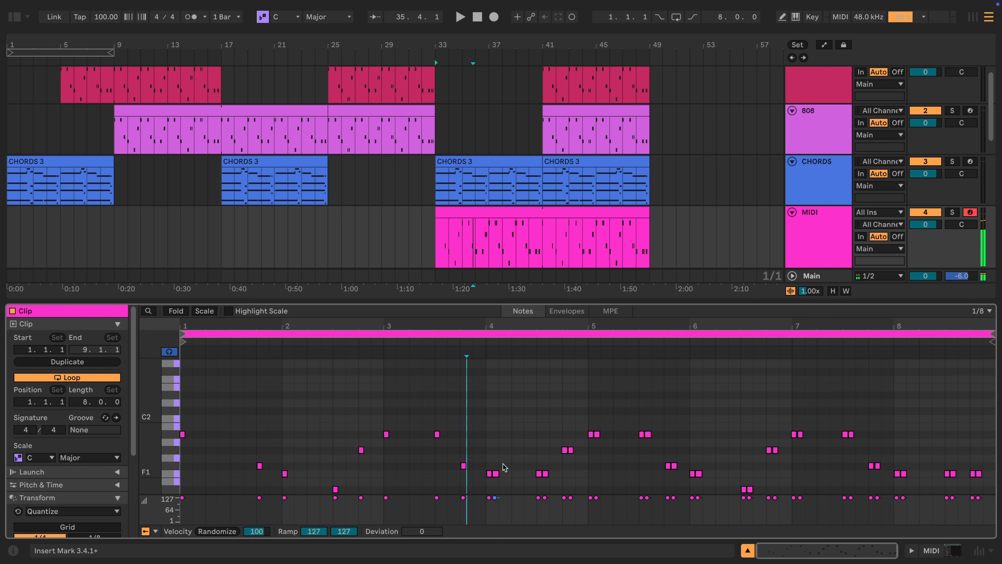
- Delete the five doubled notes from the bass clip
click(598, 435)
double_click(675, 466)
double_click(700, 474)
double_click(750, 489)
double_click(776, 450)
double_click(800, 434)
- Apply Legato from Pitch & Time to stretch the notes, and play back from bar 33
scroll(61, 462, down, 3)
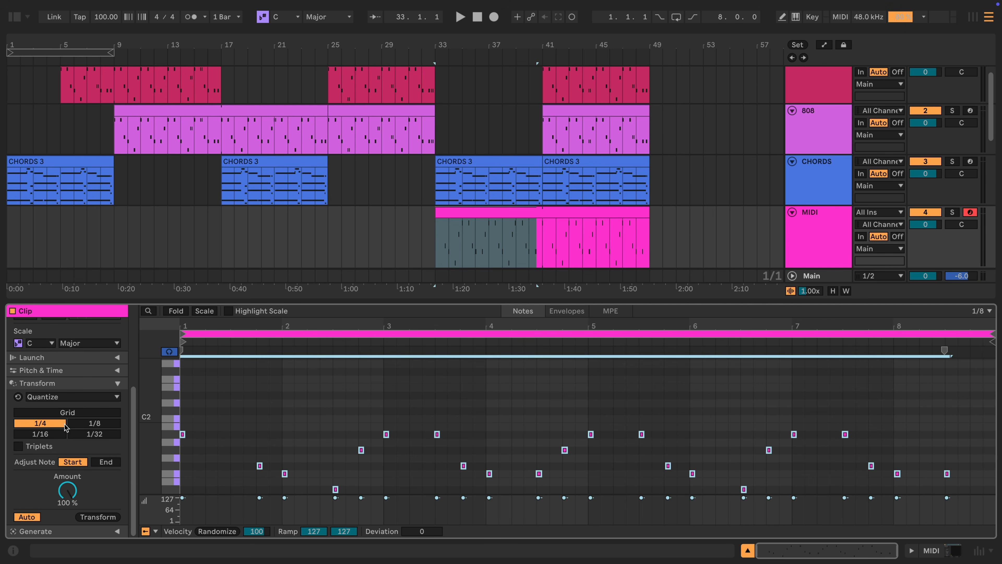
click(59, 373)
click(123, 371)
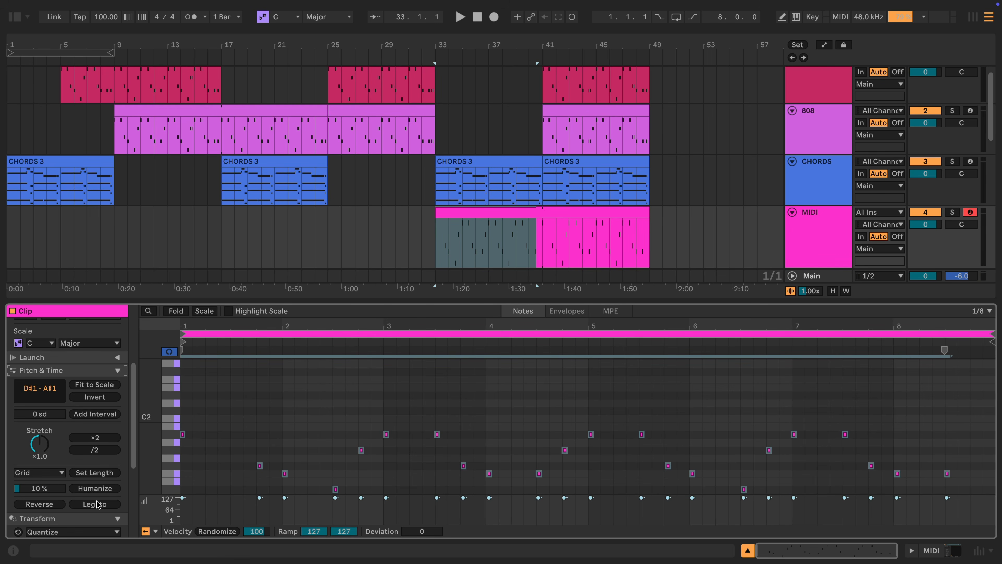
click(95, 502)
key(space)
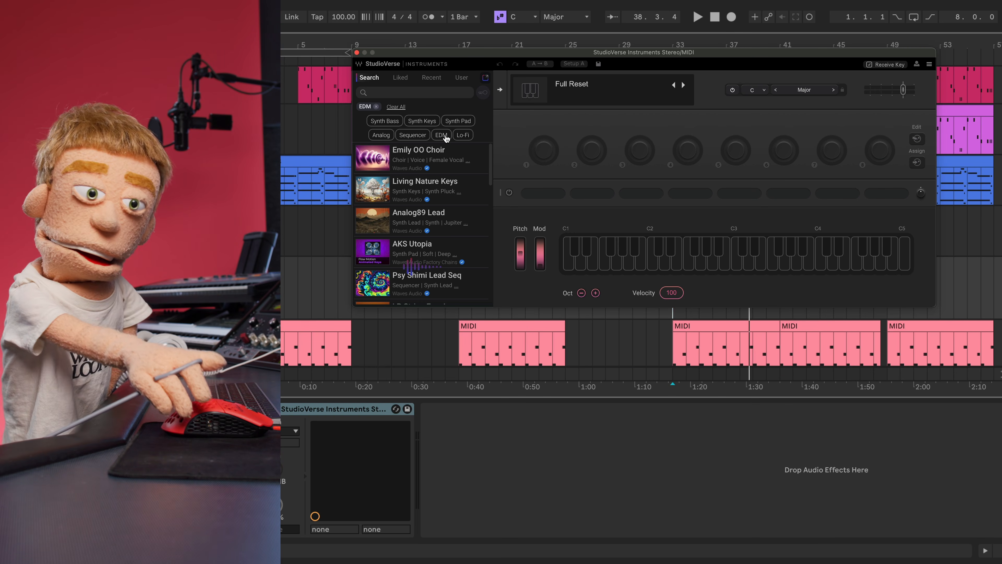
- Load Kira-Kira, change its key from C, and select the claps from bar 17 to 41
click(445, 139)
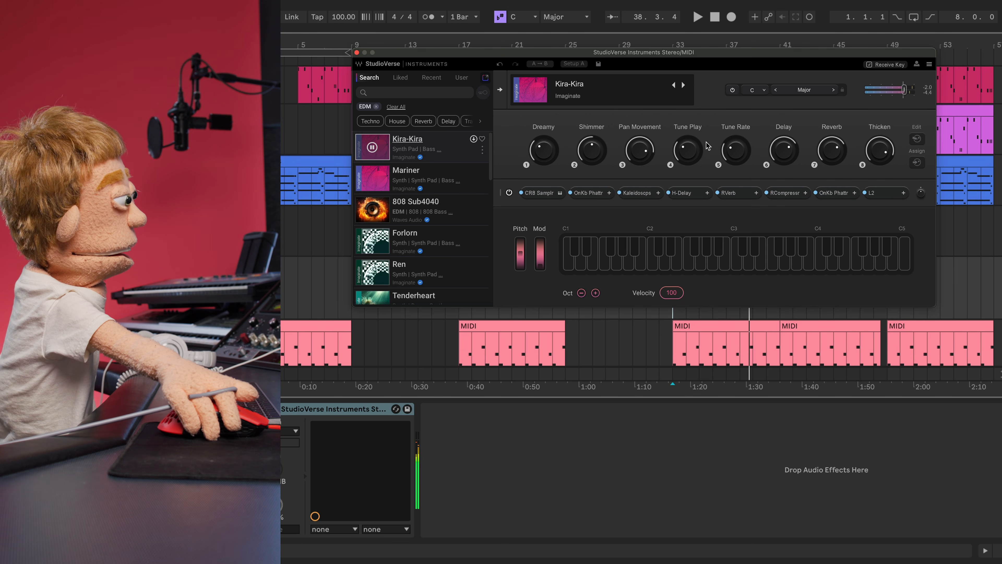
click(758, 92)
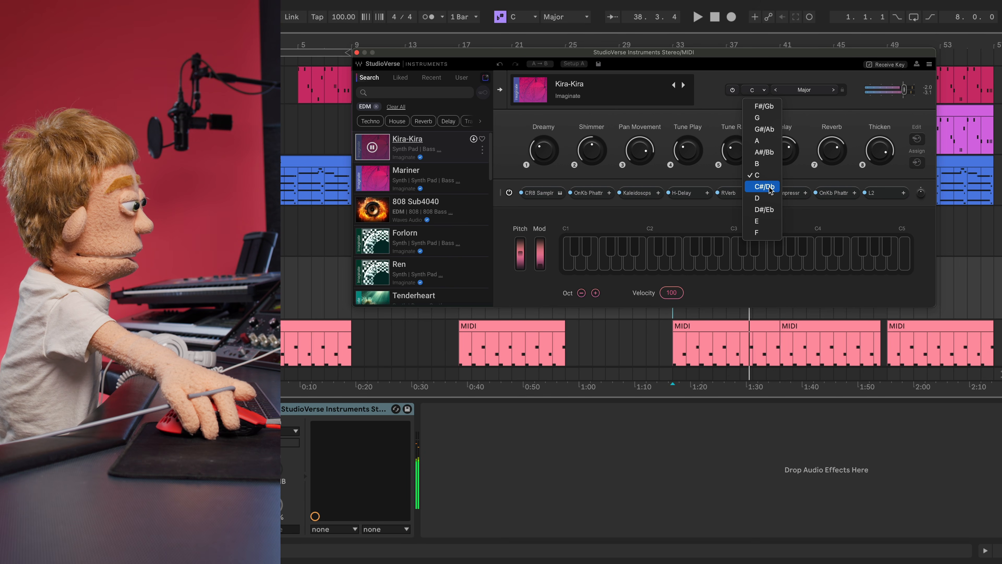
click(768, 152)
drag(631, 304, 780, 298)
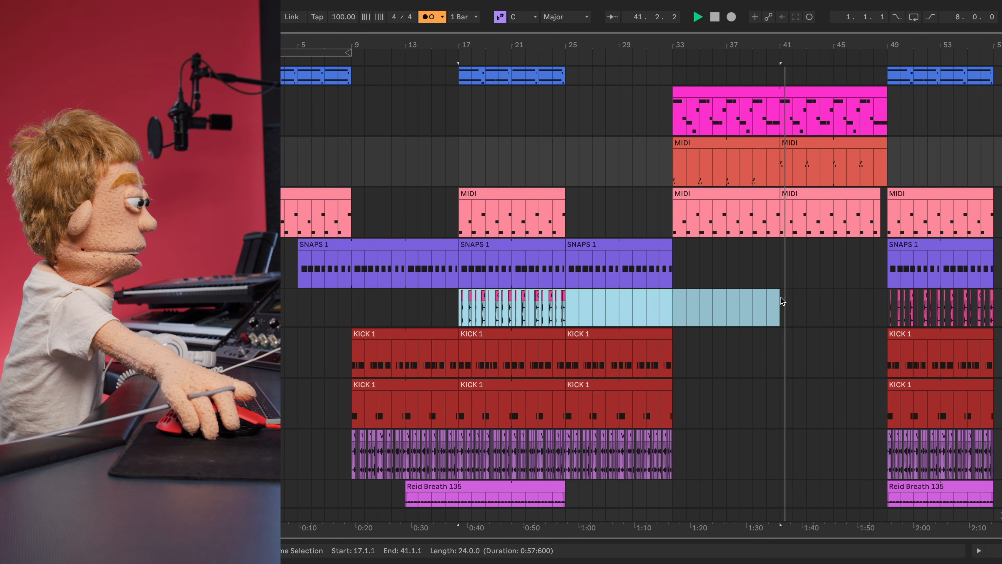
- Duplicate the clap section after bar 41 and select the short clap clip before bar 49
key(super+d)
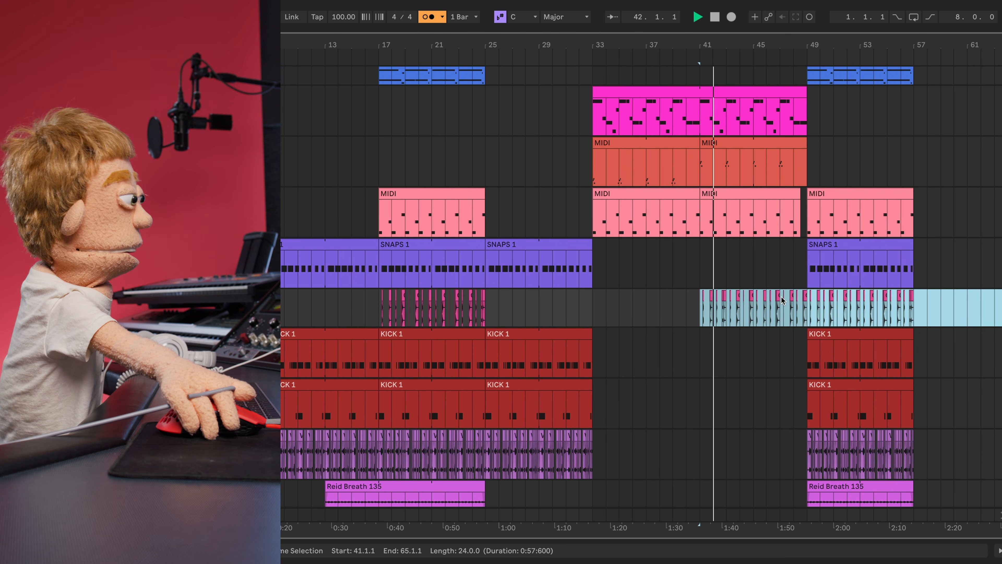
click(802, 301)
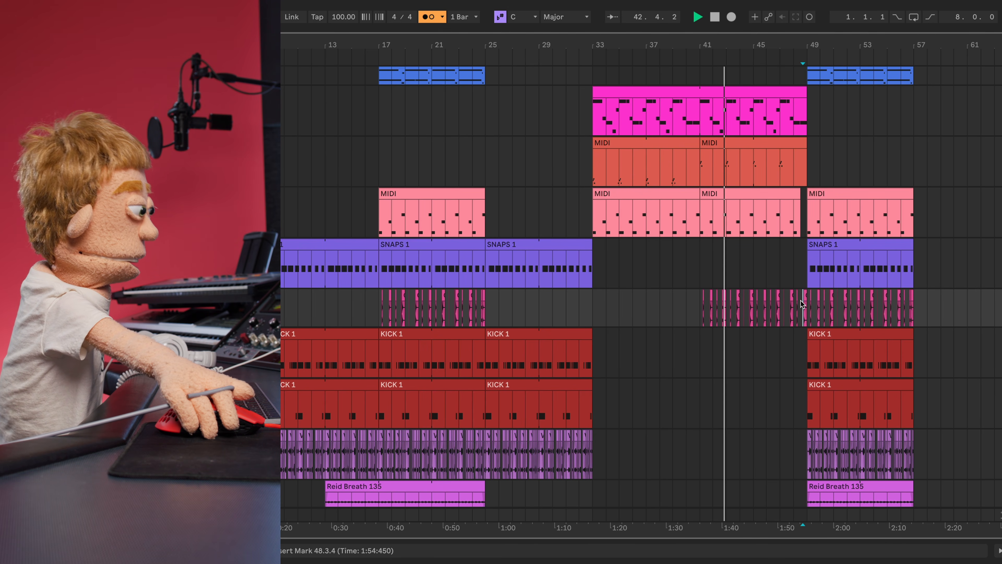
click(805, 296)
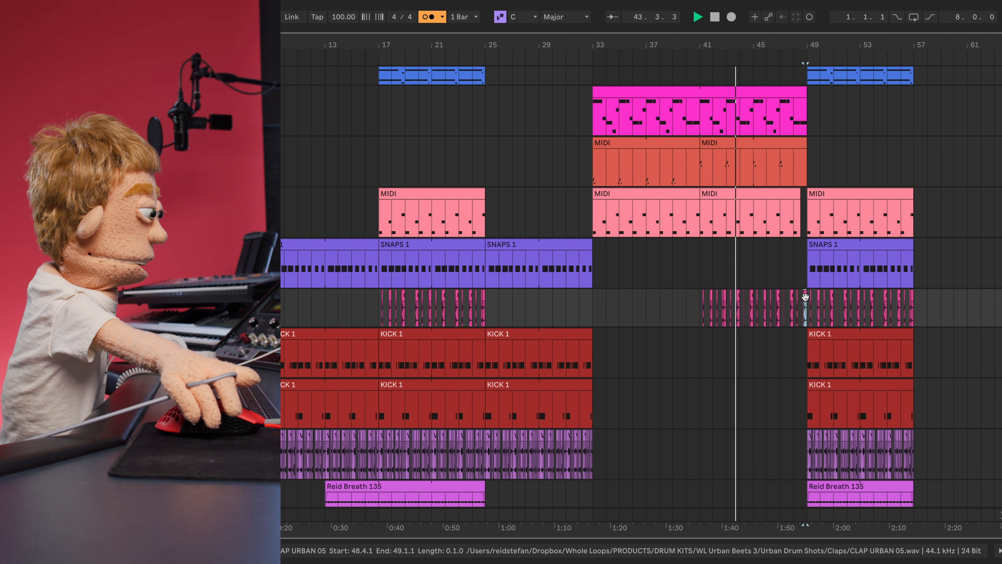
key(super+alt+l)
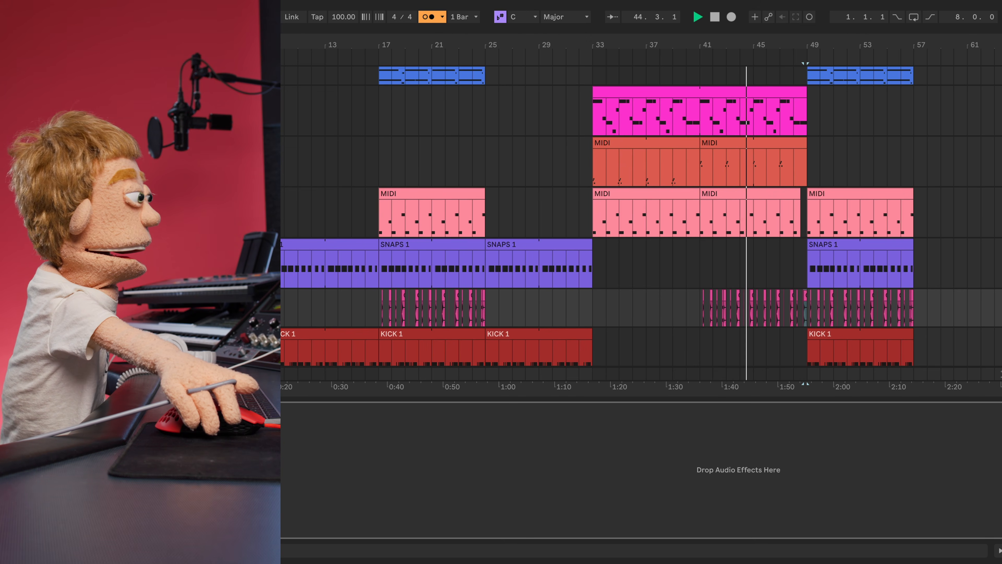
click(286, 34)
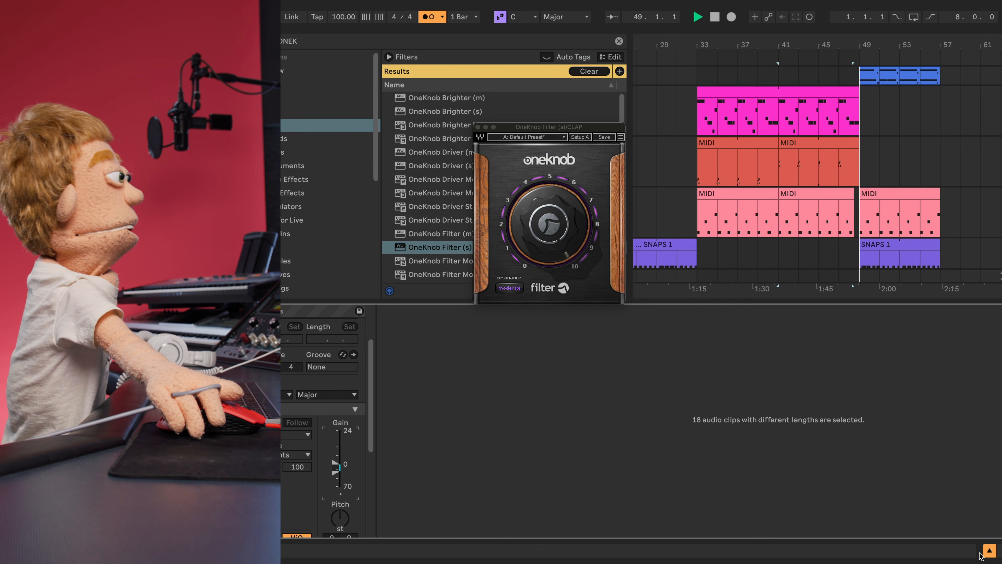
- Hide the clip details and lower the VOCAL SAMP track to -17.6 dB
click(987, 551)
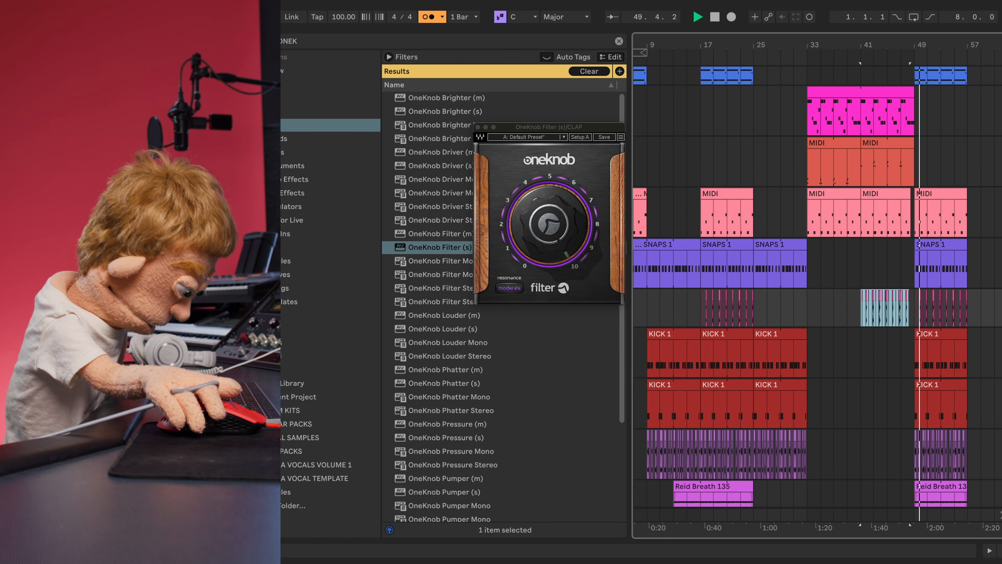
click(989, 551)
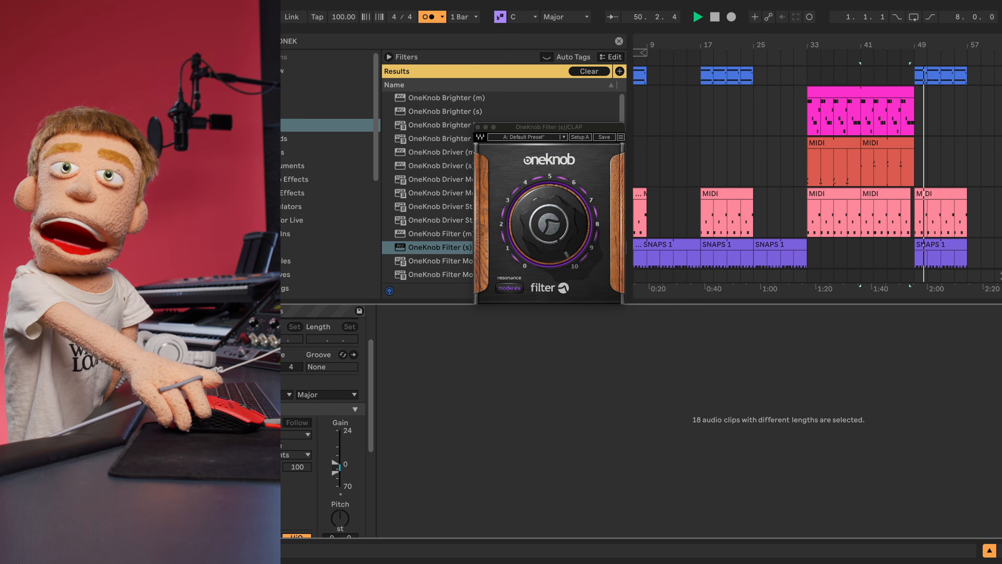
click(990, 551)
scroll(752, 437, up, 3)
scroll(746, 430, up, 2)
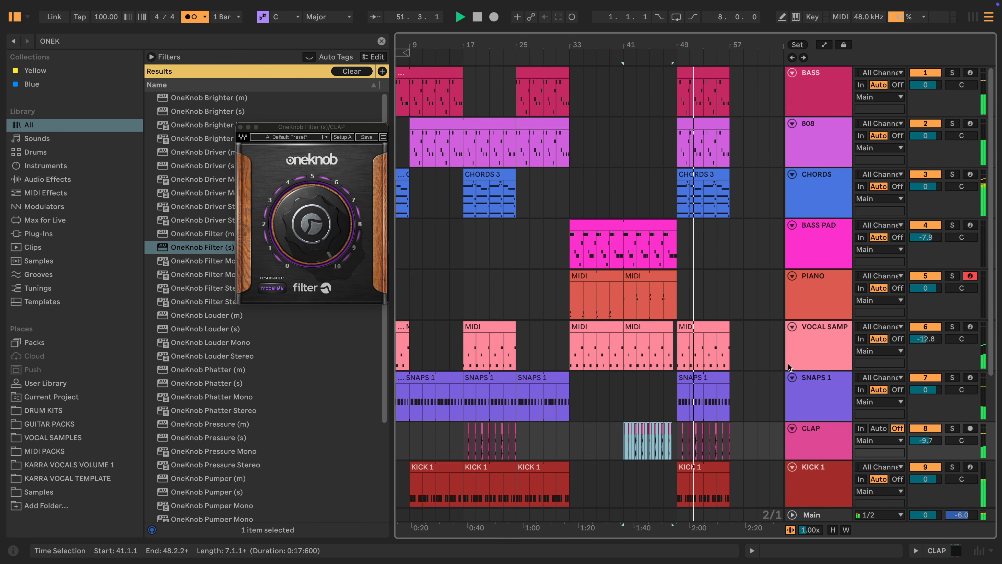
drag(926, 339, 925, 348)
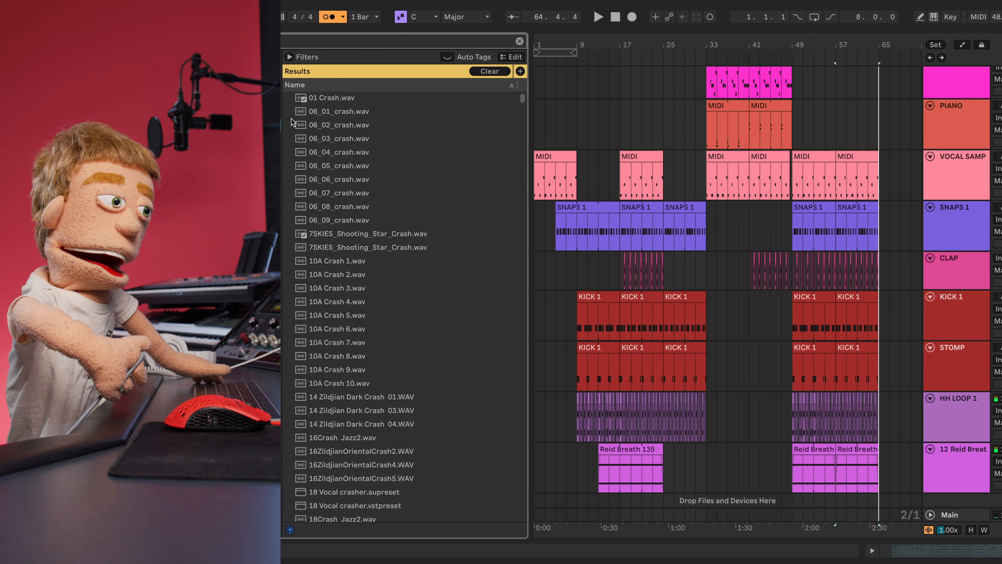
- Audition crash samples and lower the WLUB2 Ride track 14 to -19.0 dB
key(Down)
key(Down)
key(Down)
key(Down)
key(Down)
key(Down)
key(Down)
key(Down)
key(Down)
key(Down)
key(Down)
key(Down)
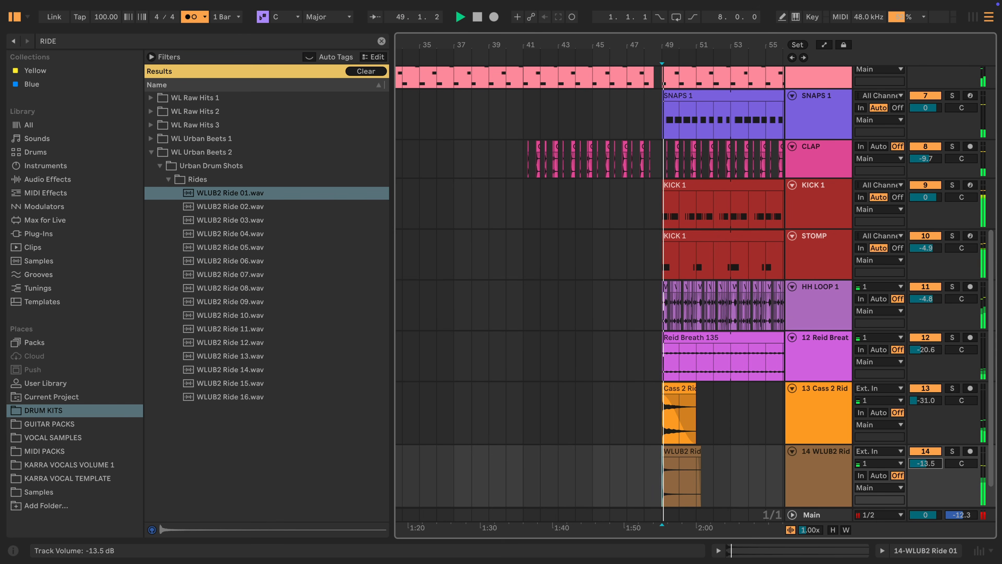
drag(926, 464, 926, 473)
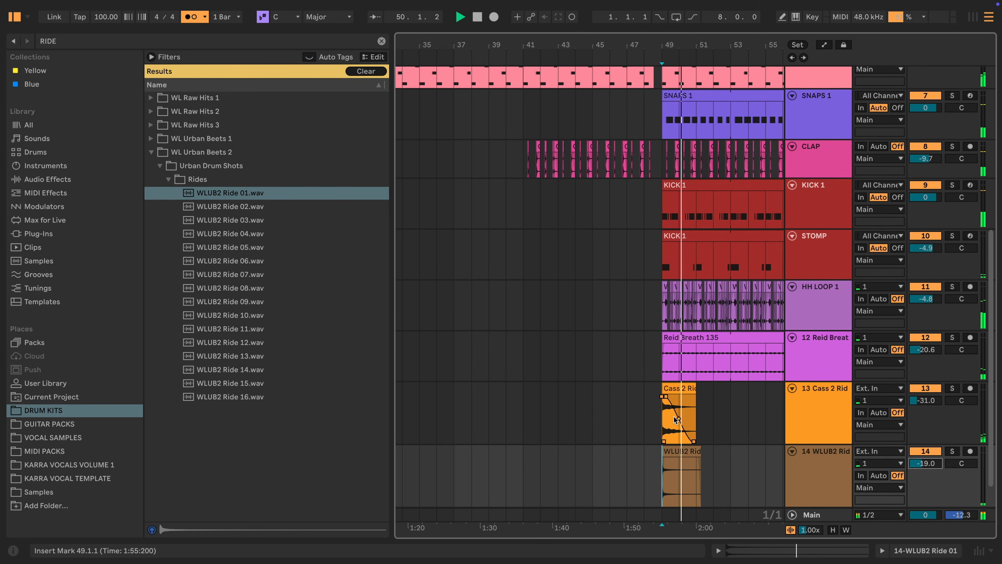
click(692, 452)
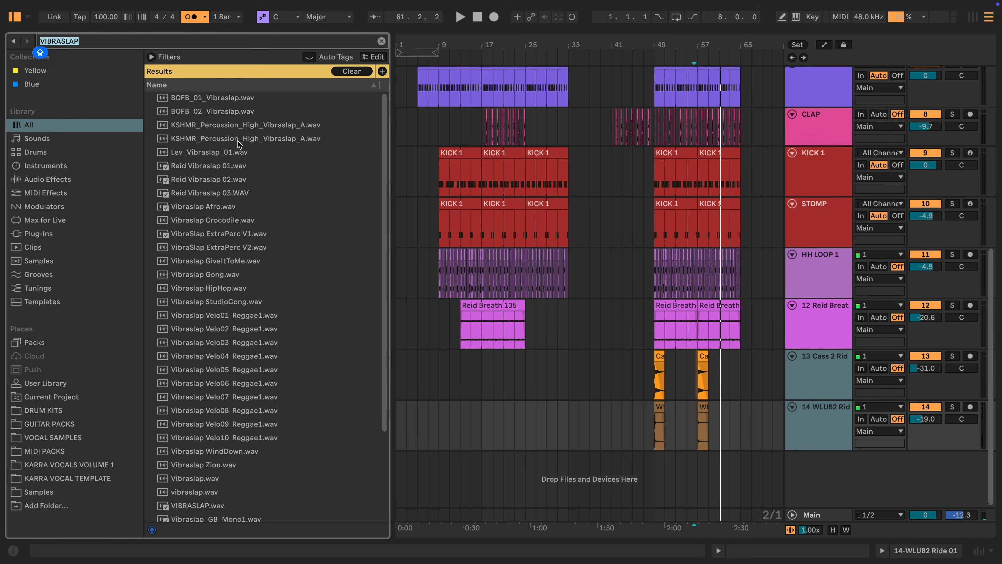
- Audition vibraslap samples and load WholeLoops VIBRASLAP FX RawHits3 onto a new audio track
click(239, 141)
key(Down)
click(290, 423)
key(Down)
scroll(283, 430, down, 5)
click(284, 450)
key(Down)
key(Down)
click(287, 488)
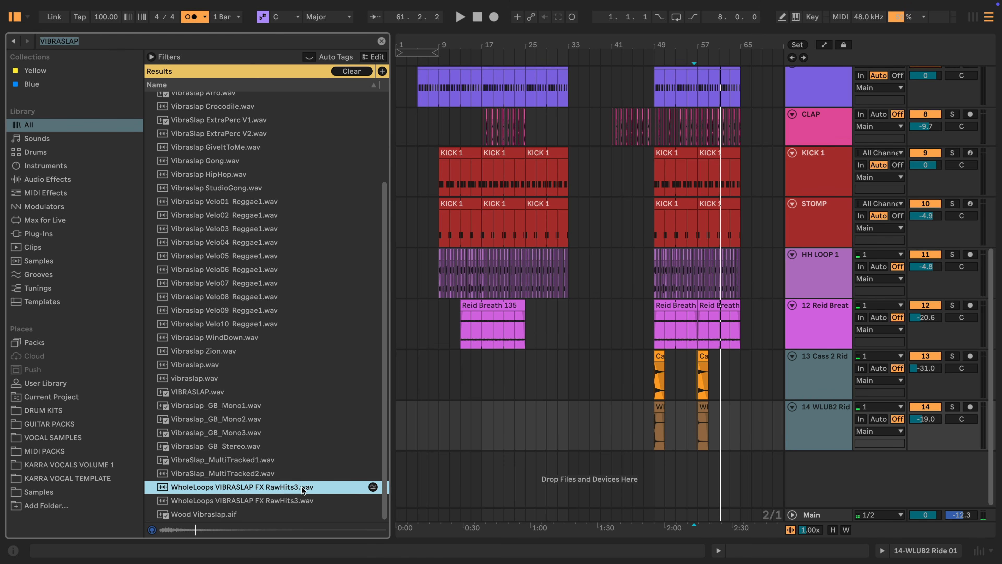
key(Return)
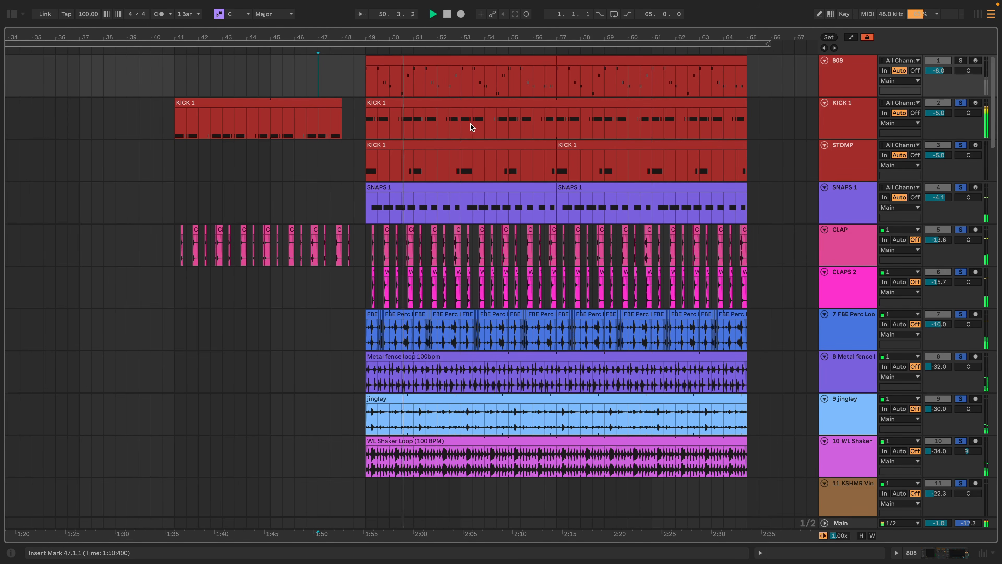
scroll(663, 207, down, 10)
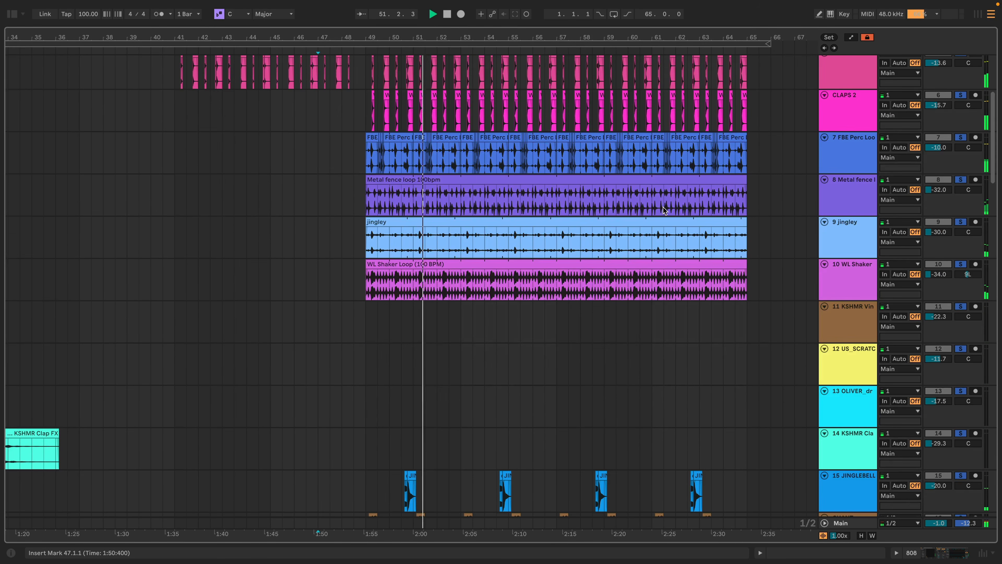
scroll(662, 207, down, 2)
scroll(663, 204, down, 6)
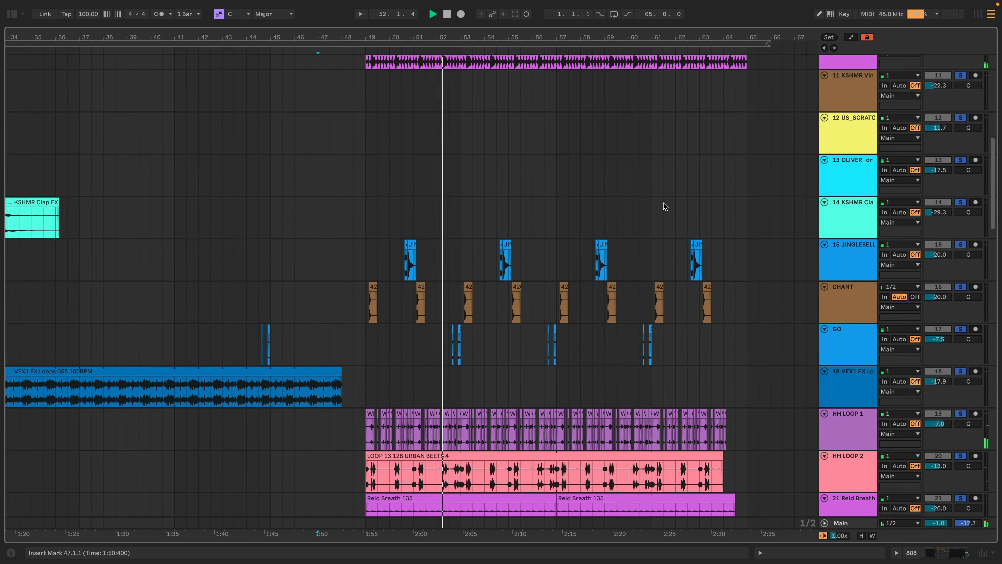
scroll(663, 203, down, 4)
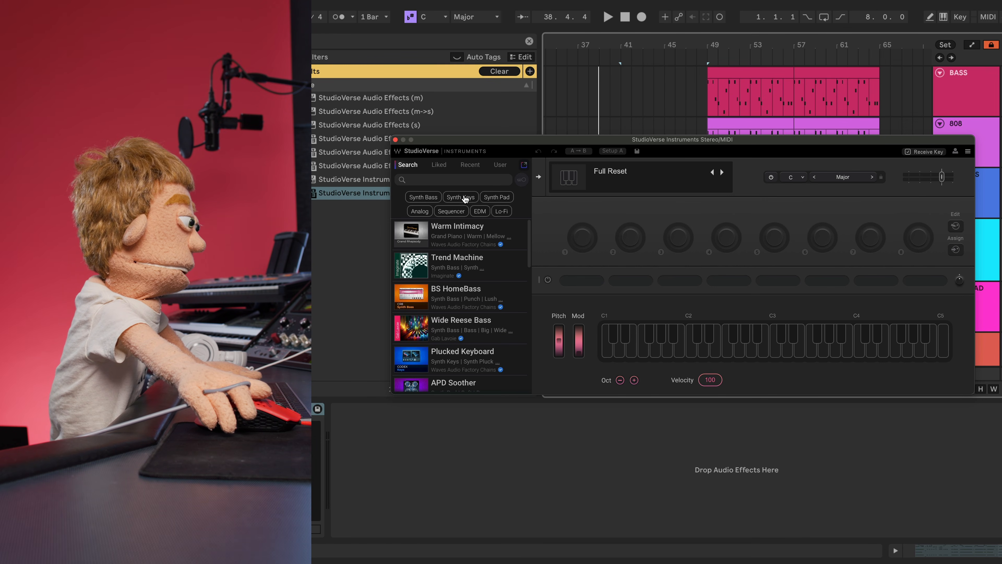
- Audition the Not Quite Detuned and Pumping Vocal Loop presets, then select the CHORDS 3 clip
drag(500, 138, 500, 143)
drag(500, 142, 444, 215)
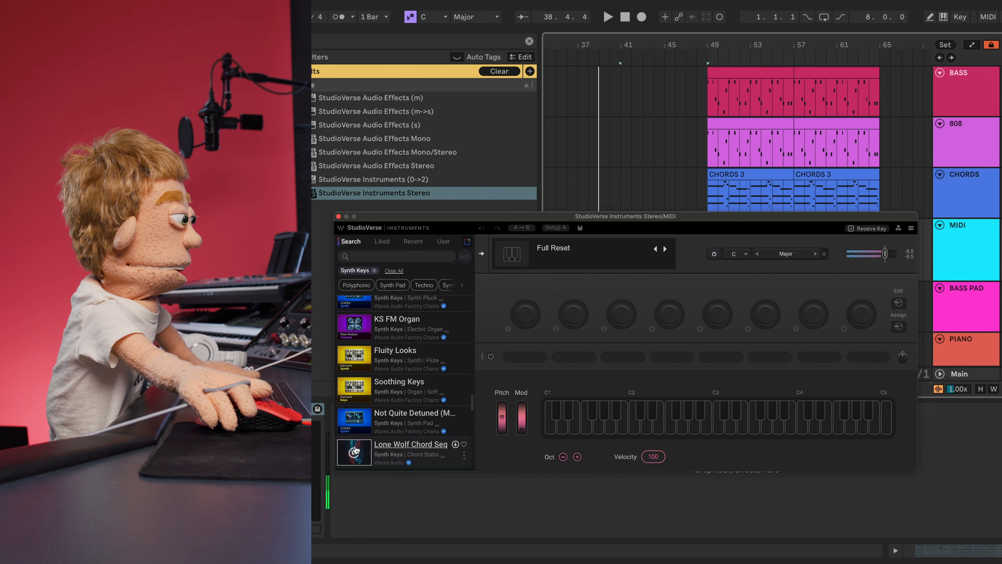
click(357, 416)
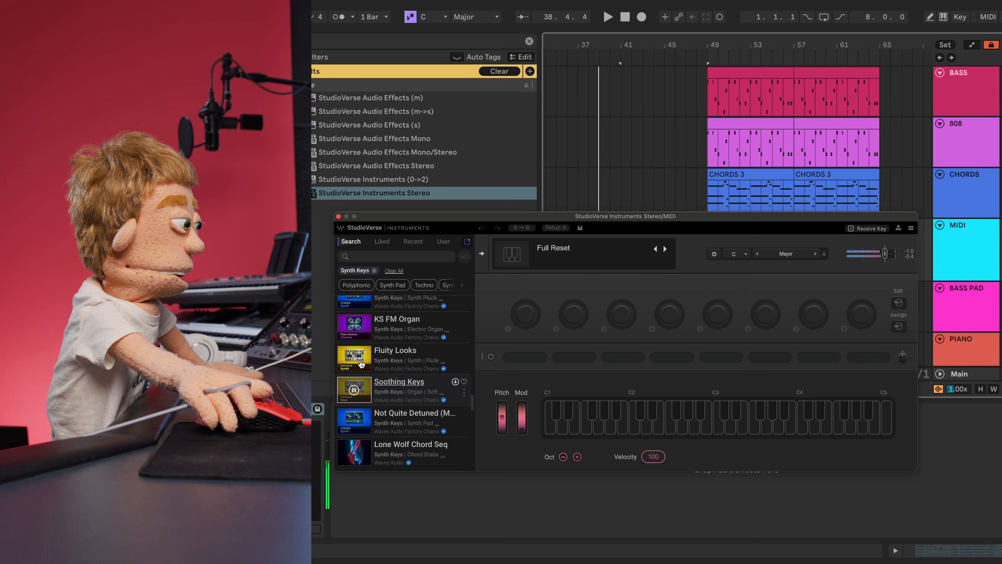
scroll(359, 369, down, 5)
scroll(358, 375, down, 4)
click(356, 421)
scroll(358, 418, down, 4)
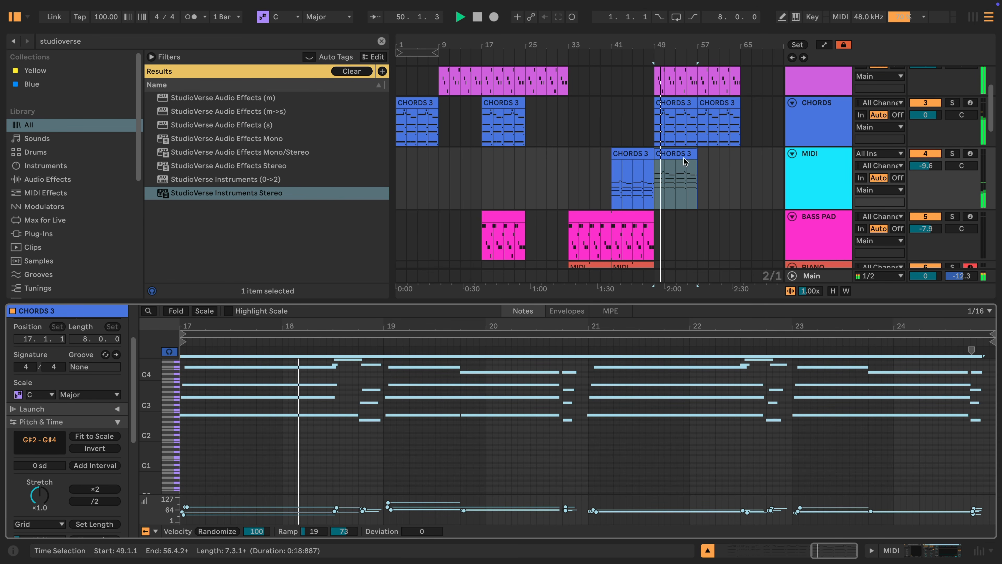
click(678, 154)
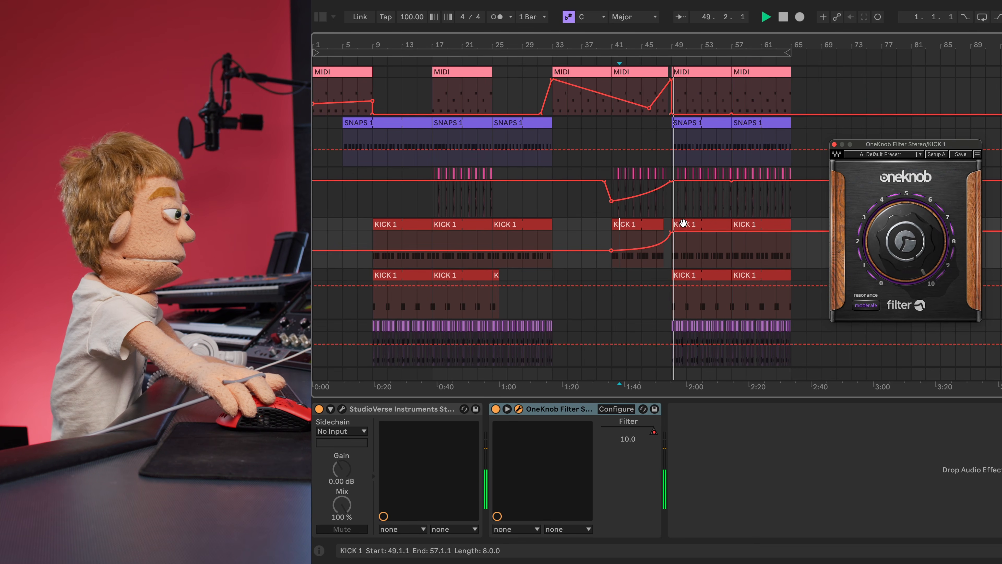
- Leave automation view, close the OneKnob Filter window, zoom to bars 40–54 and stop playback
key(a)
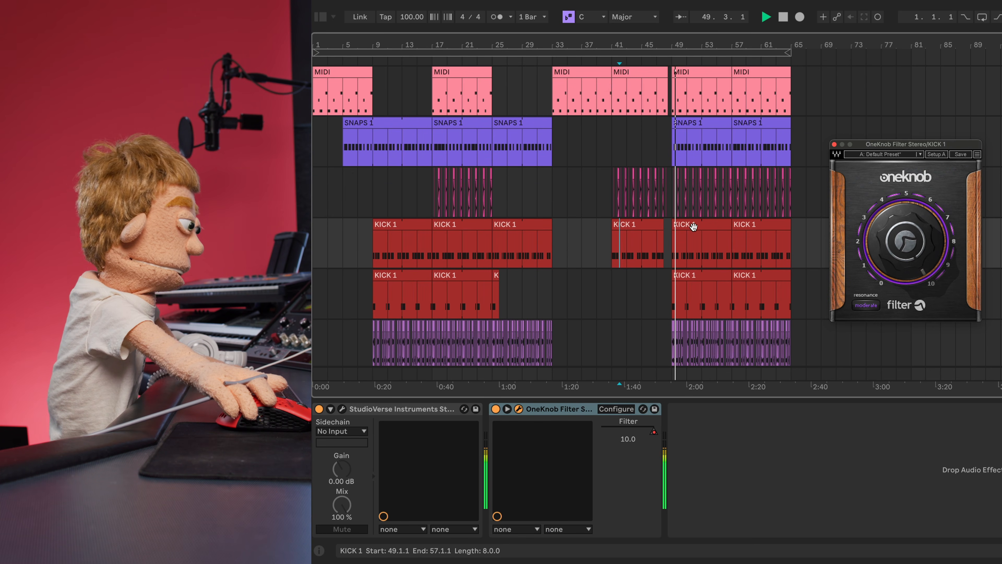
click(833, 145)
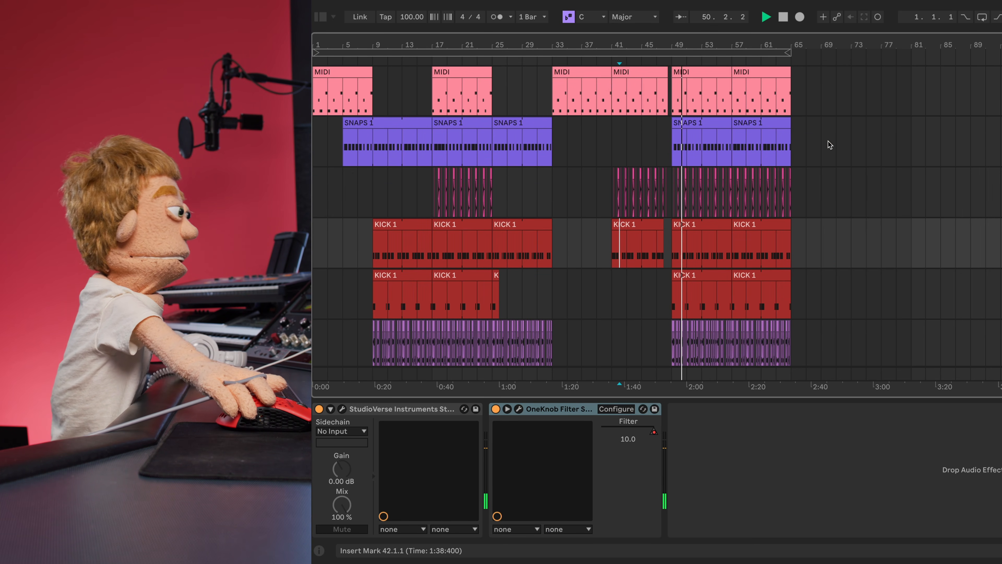
drag(659, 39, 659, 45)
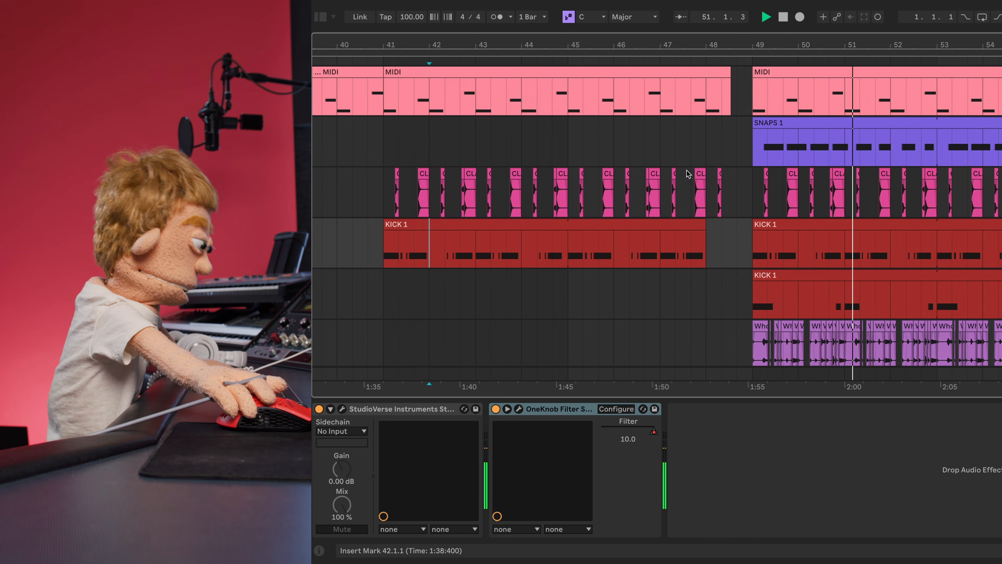
scroll(675, 174, down, 5)
scroll(691, 178, up, 4)
scroll(702, 177, up, 5)
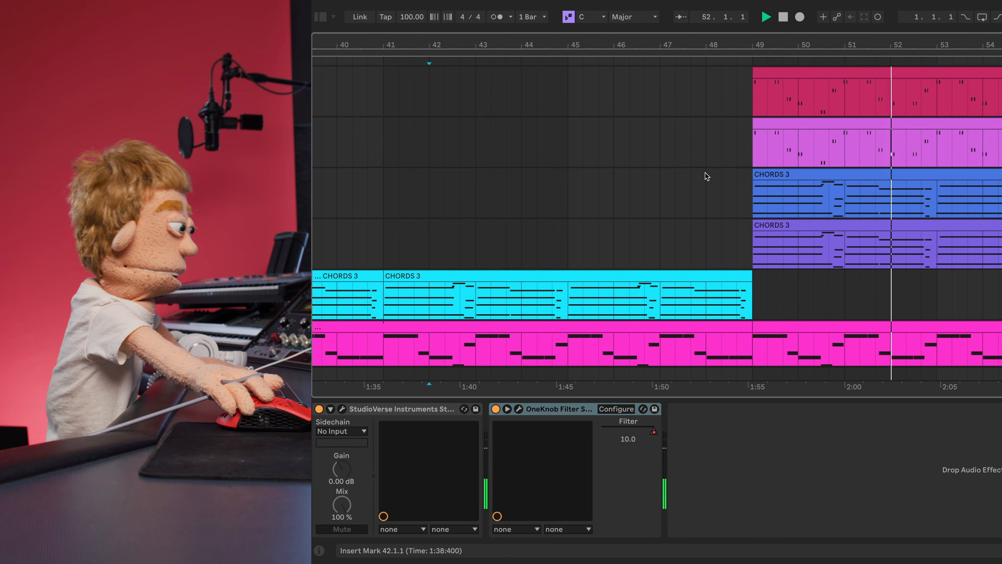
key(space)
- Select the Main track to bring up its effects chain
click(670, 239)
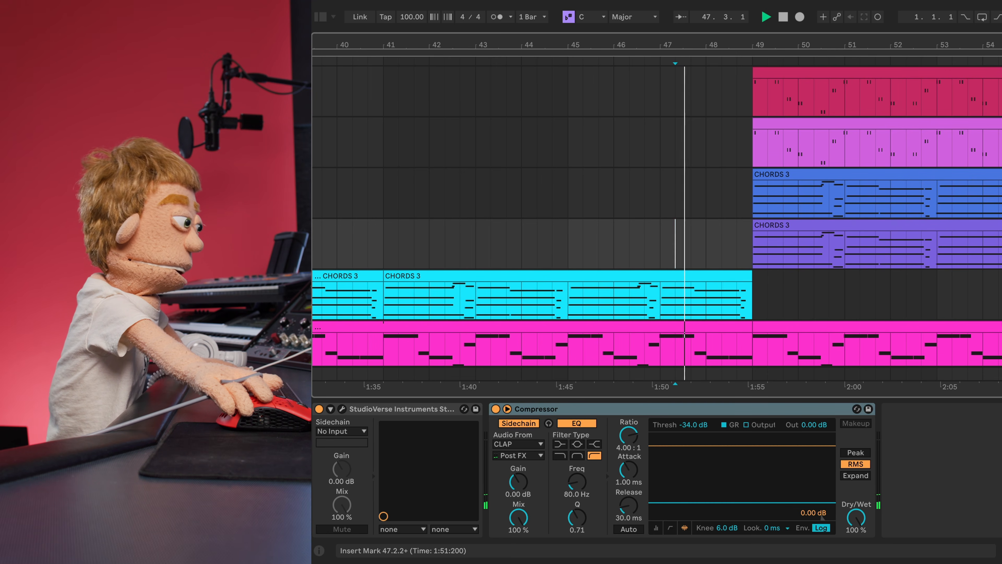
click(1000, 374)
scroll(862, 285, down, 2)
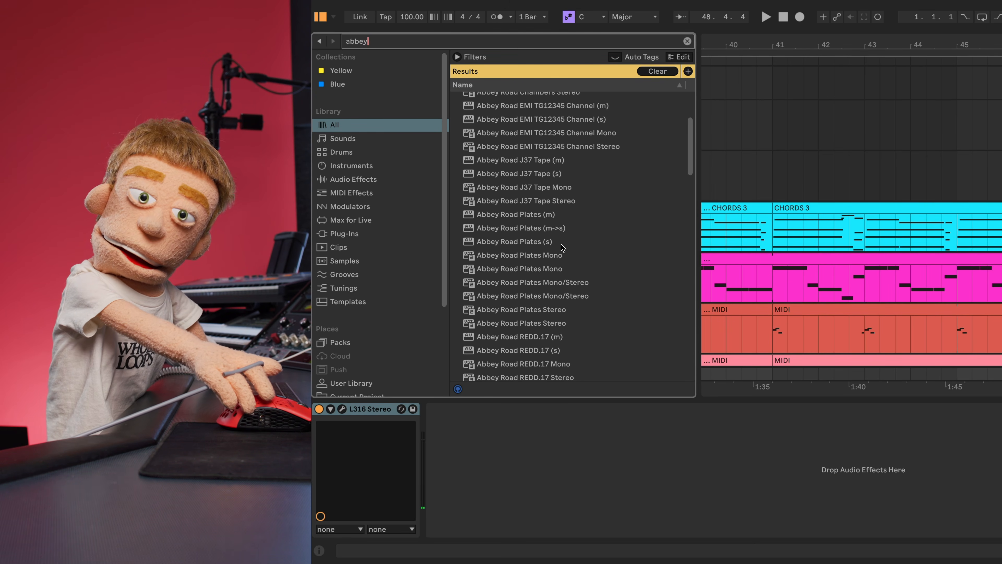
- Save the set under a new name in the ABLETON folder, deleting its temporary recording files
key(super+s)
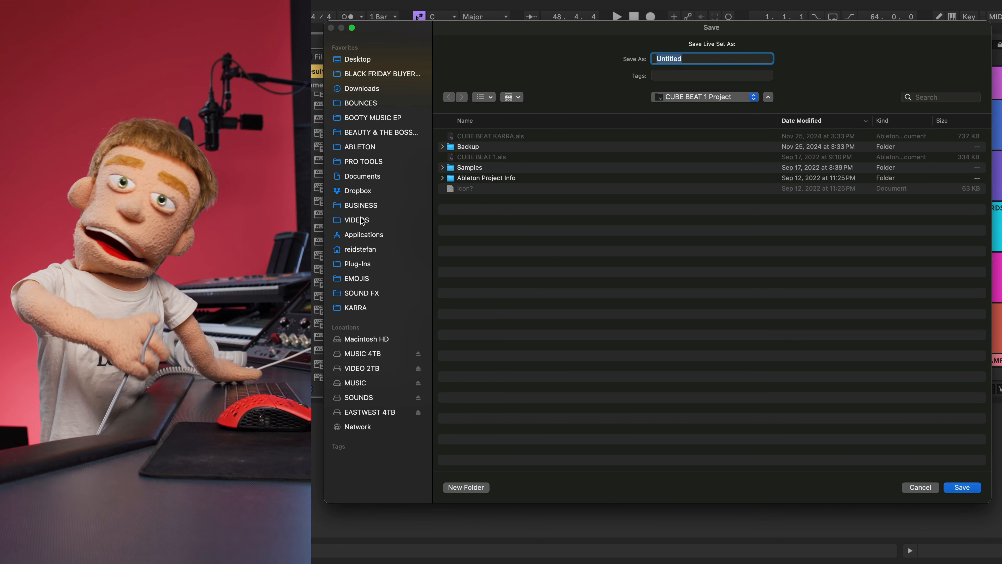
click(360, 146)
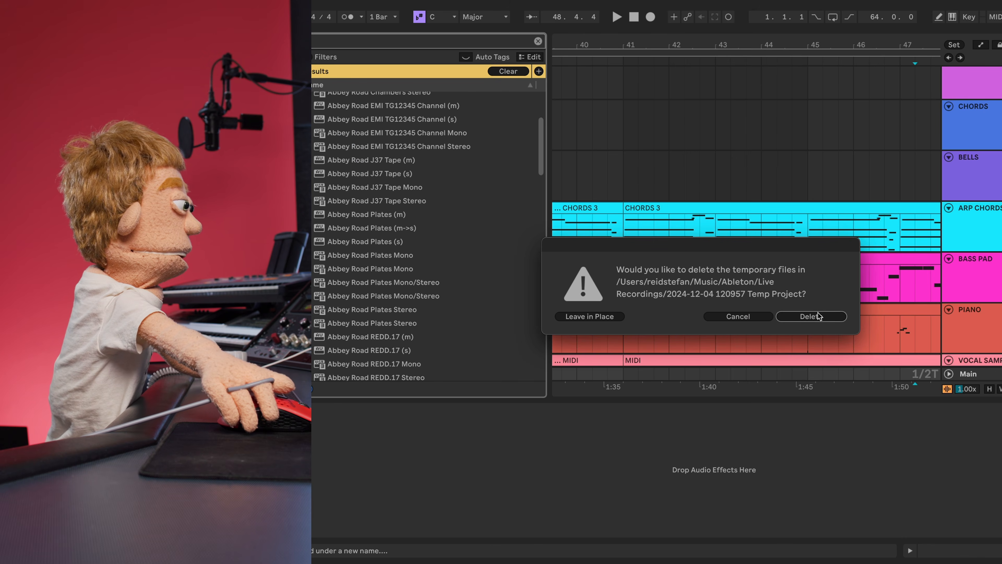
click(821, 314)
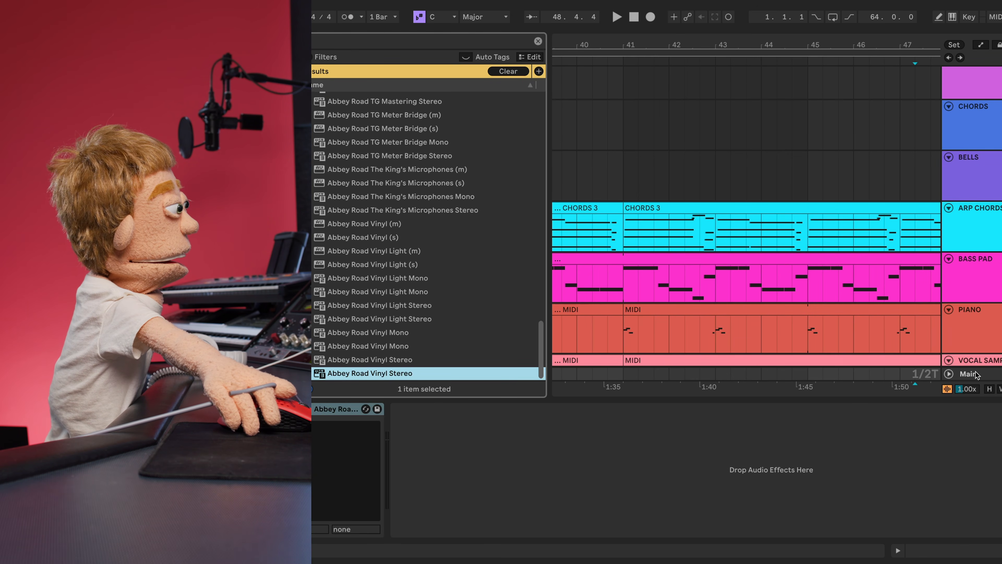
- Add Abbey Road Vinyl Stereo to Main, toggle its slow-down effect, and show its automation envelope
drag(977, 372, 976, 373)
drag(780, 310, 780, 340)
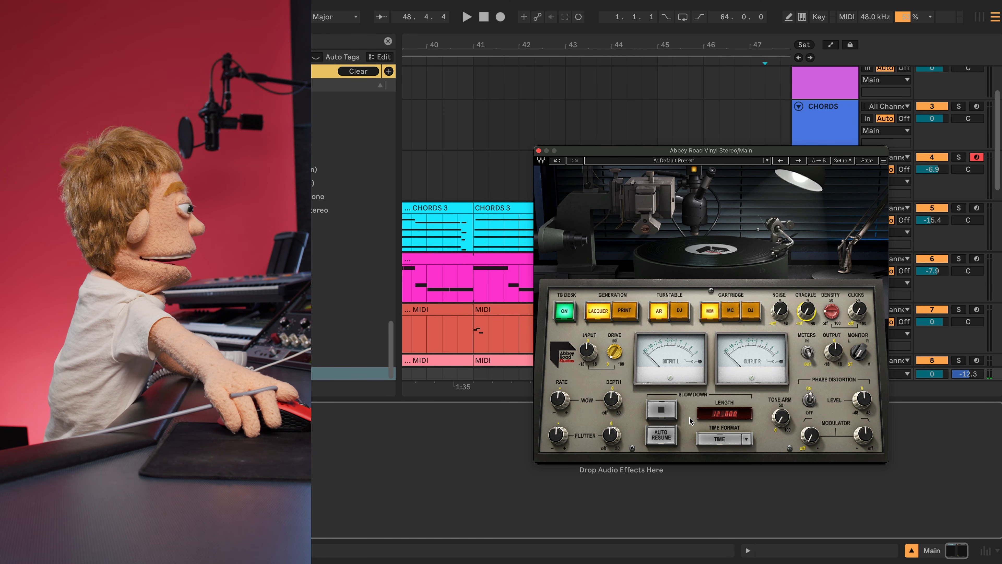
click(664, 409)
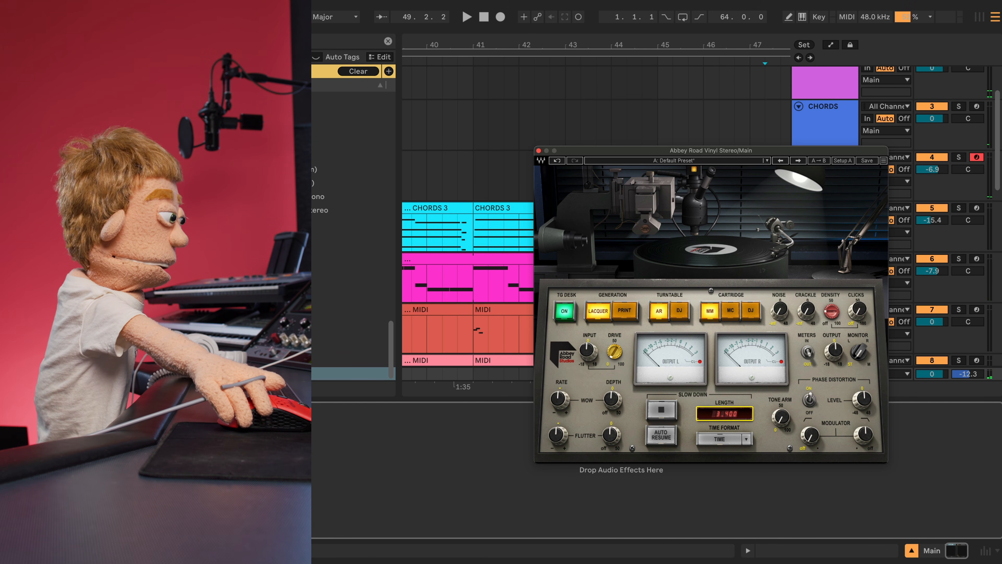
drag(547, 150, 227, 22)
click(340, 281)
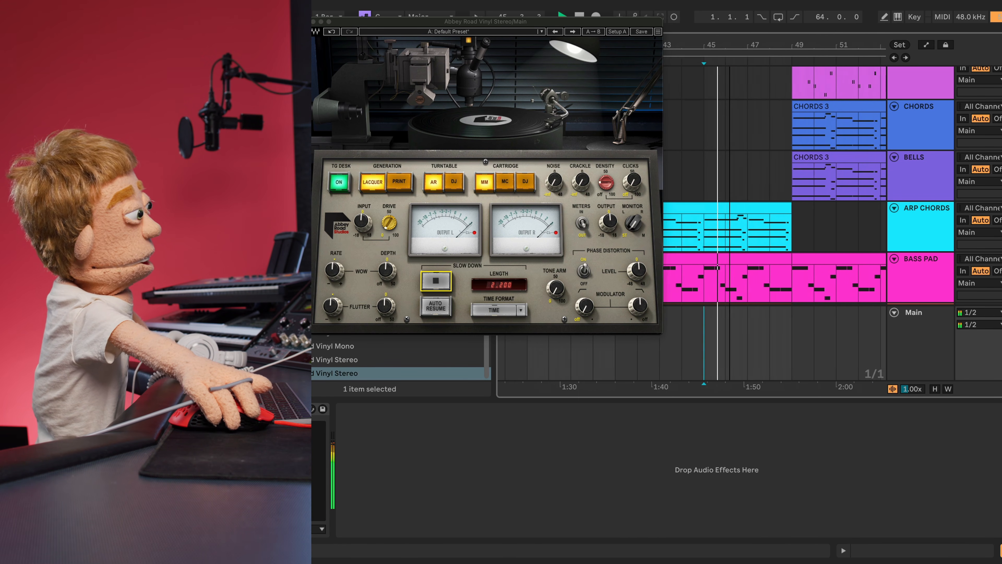
key(a)
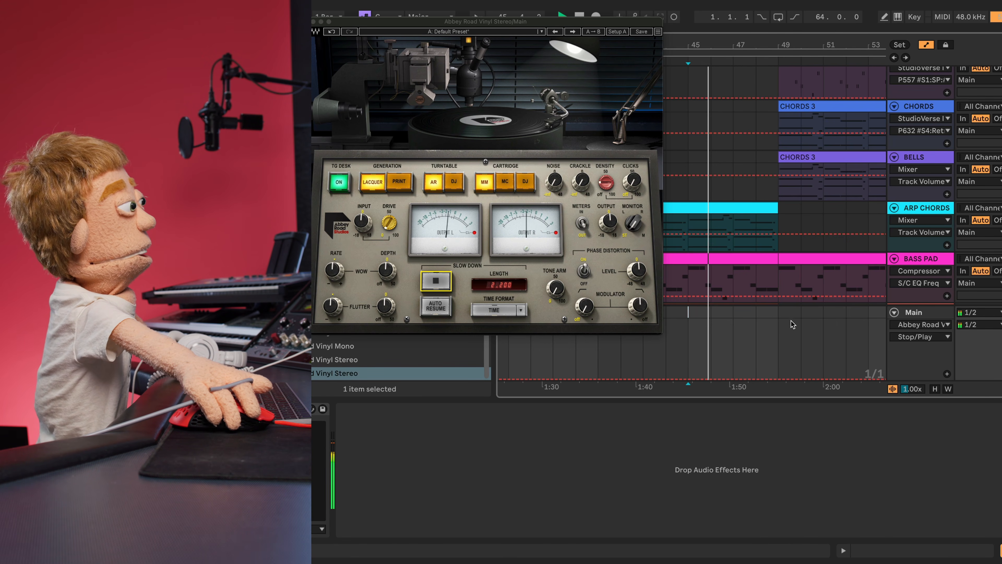
click(767, 374)
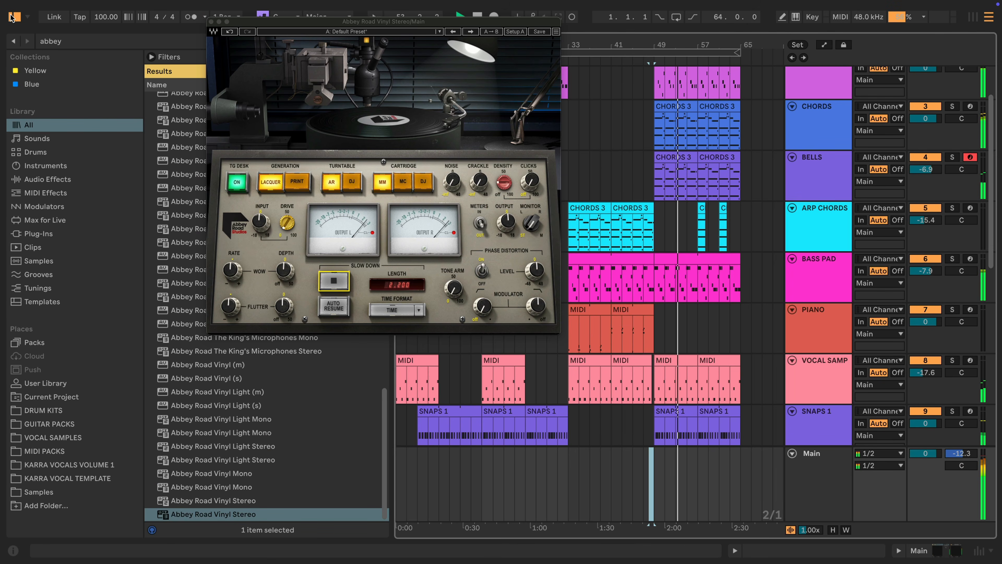
- Hide the library, close the Abbey Road Vinyl window, and scroll to the VOCALS tracks
click(14, 17)
click(211, 22)
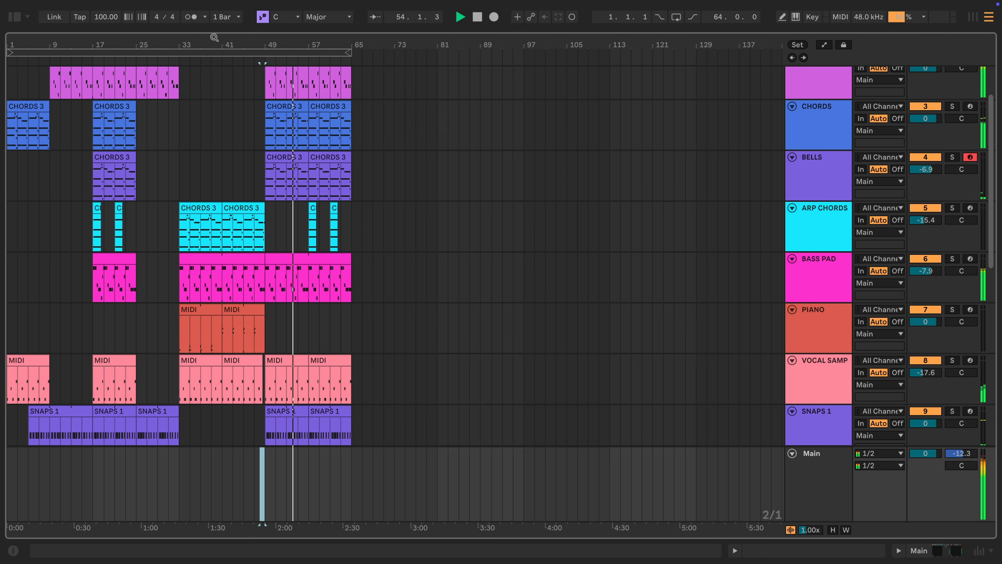
scroll(420, 260, up, 3)
scroll(411, 300, down, 5)
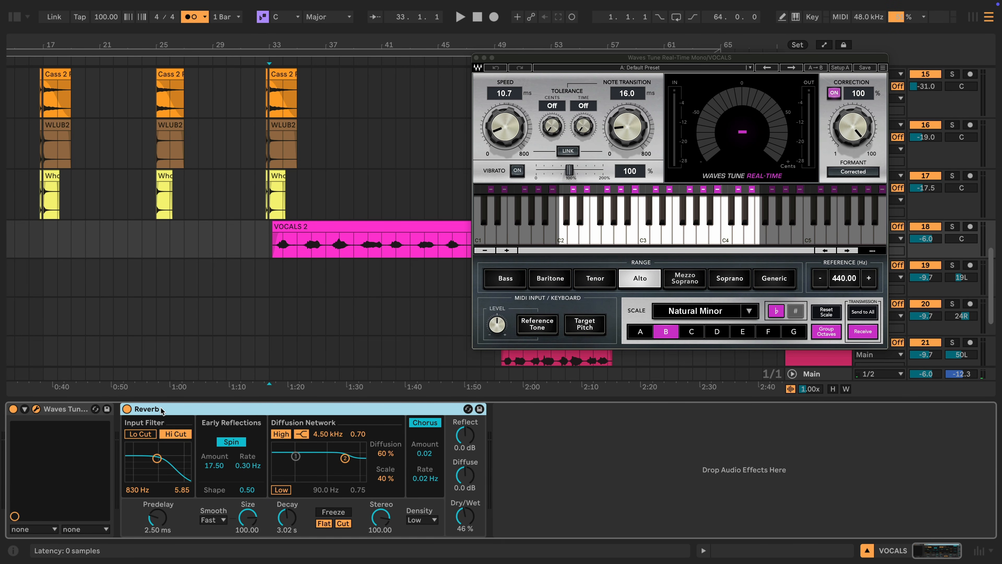
- Start playback from bar 33 and delete the Reverb from the vocal chain
click(269, 243)
key(space)
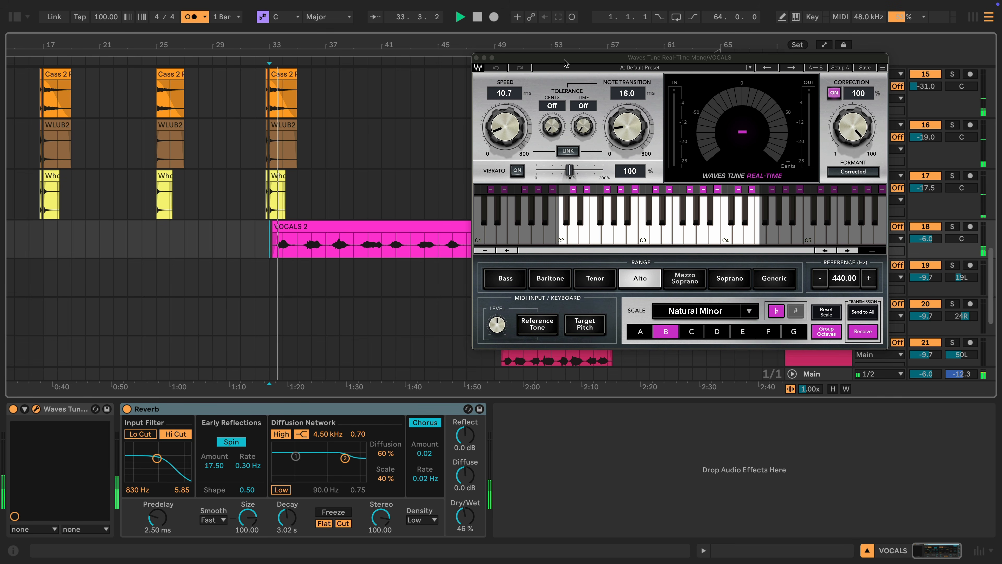
drag(553, 58, 568, 102)
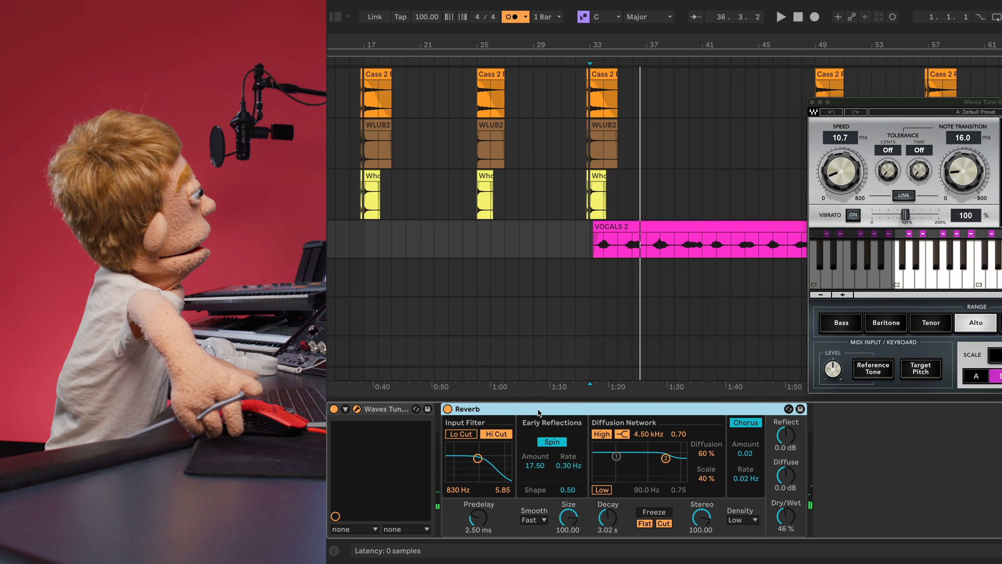
key(Delete)
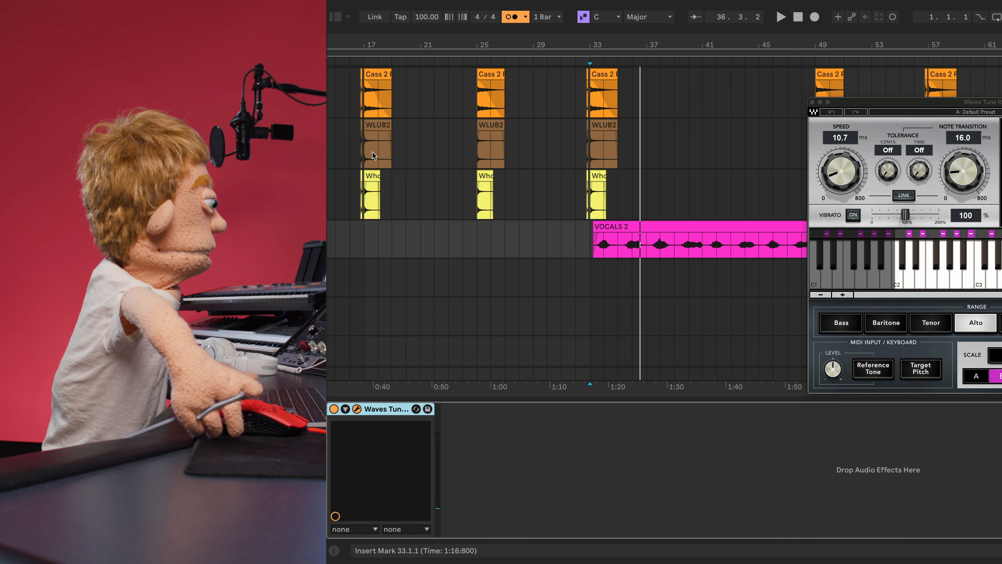
- Search the library for 'vocal bend' and load Vocal Bender Mono
click(335, 16)
click(405, 43)
text(vocal bend)
click(501, 126)
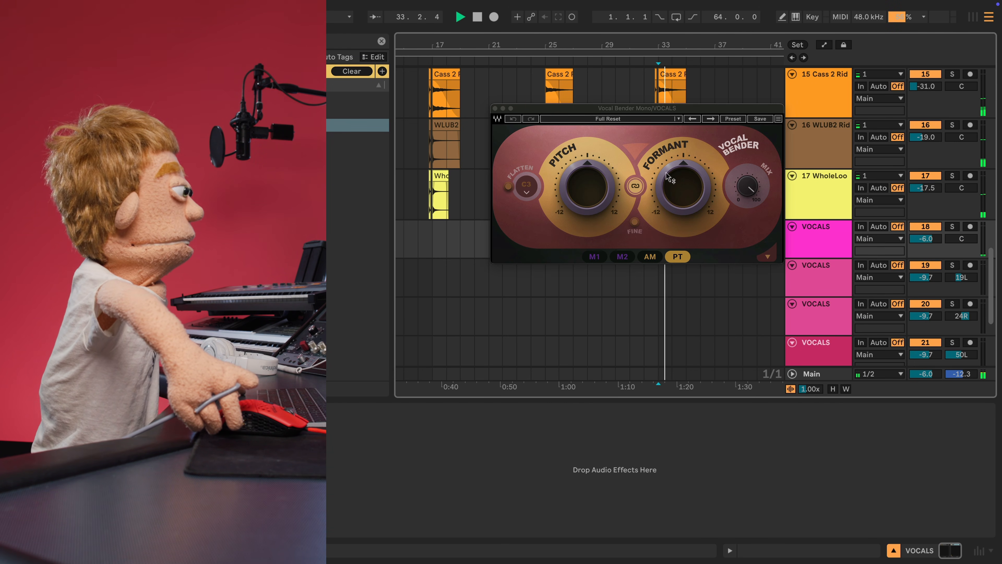
- Pitch the vocal down, drop the formant to about -12, set mix near 71, and lower track volume
drag(666, 173, 666, 178)
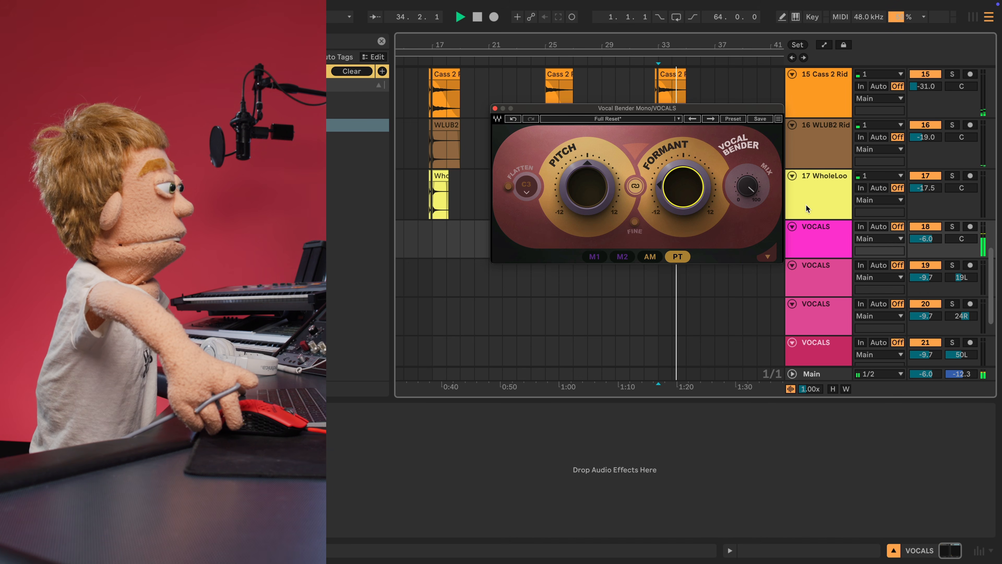
drag(596, 186, 595, 209)
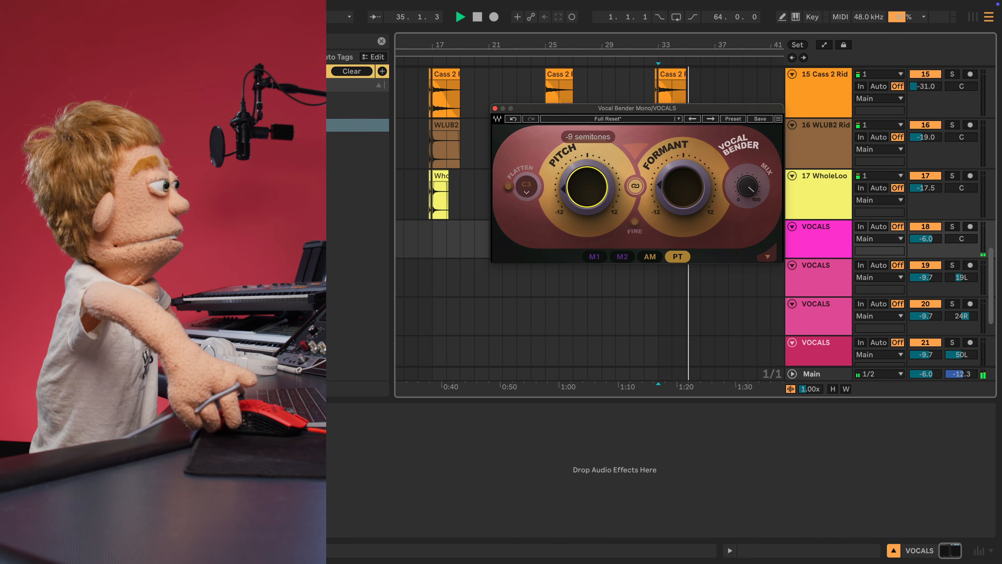
drag(925, 238, 925, 242)
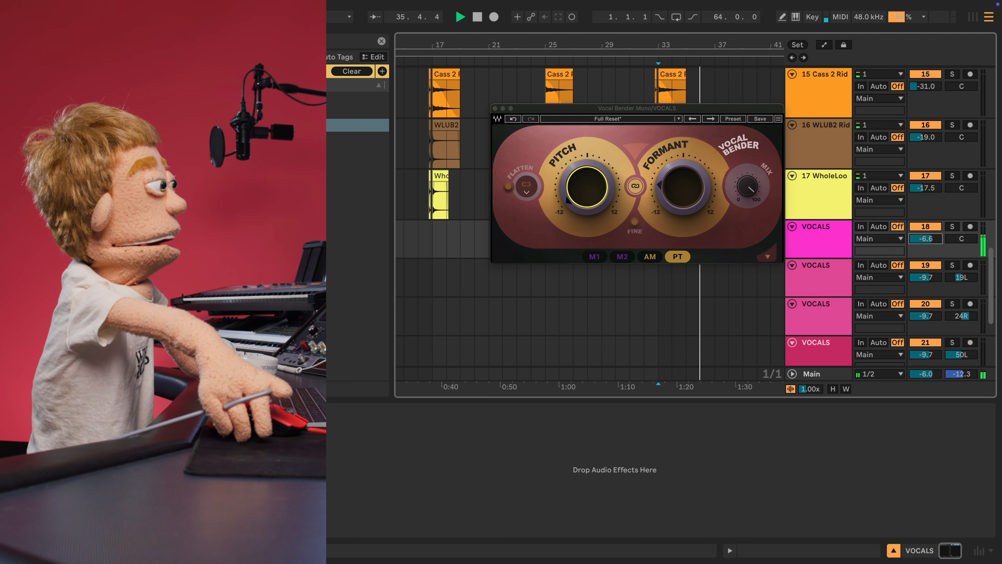
drag(647, 115, 458, 357)
drag(493, 415, 494, 434)
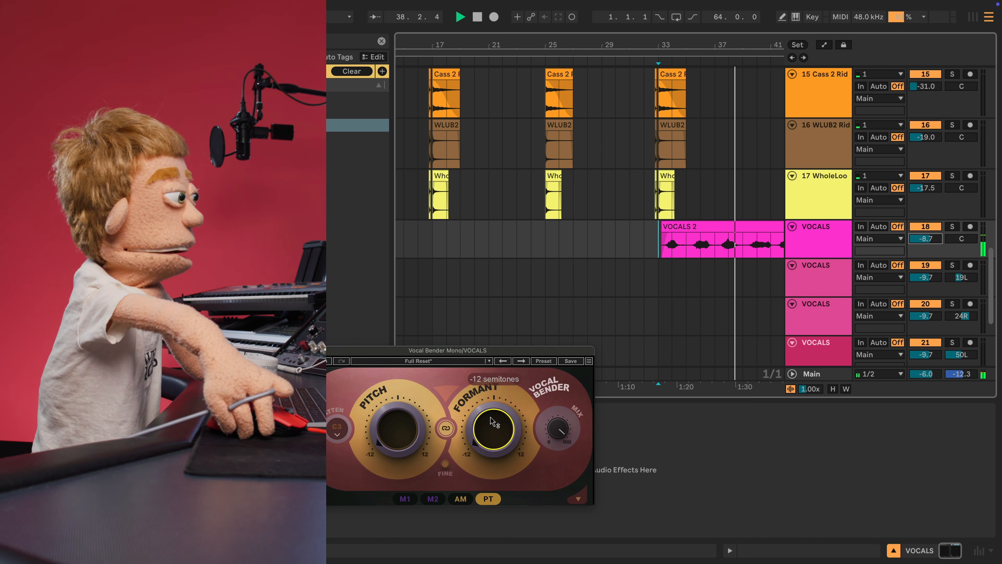
click(557, 428)
drag(557, 428, 558, 441)
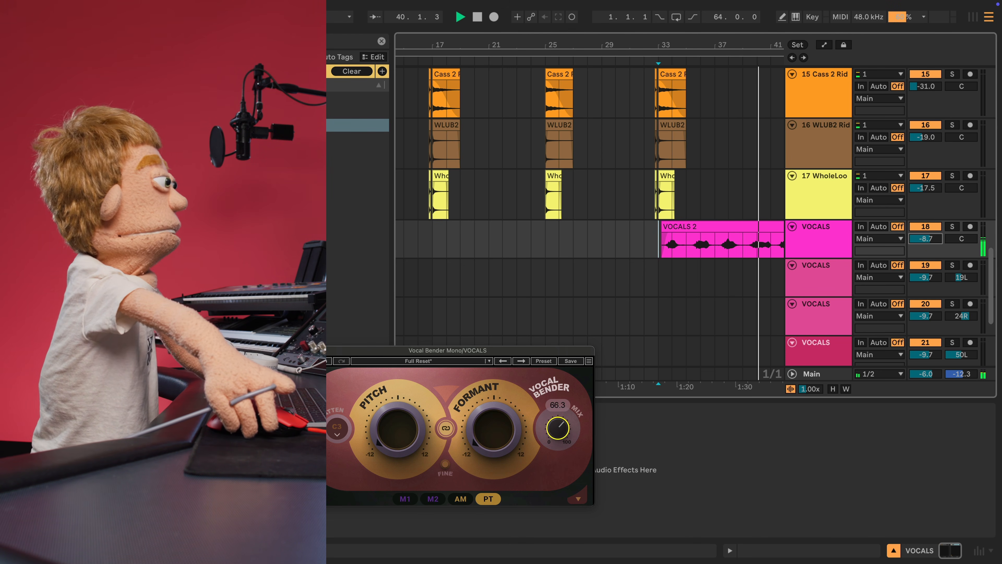
drag(557, 428, 558, 429)
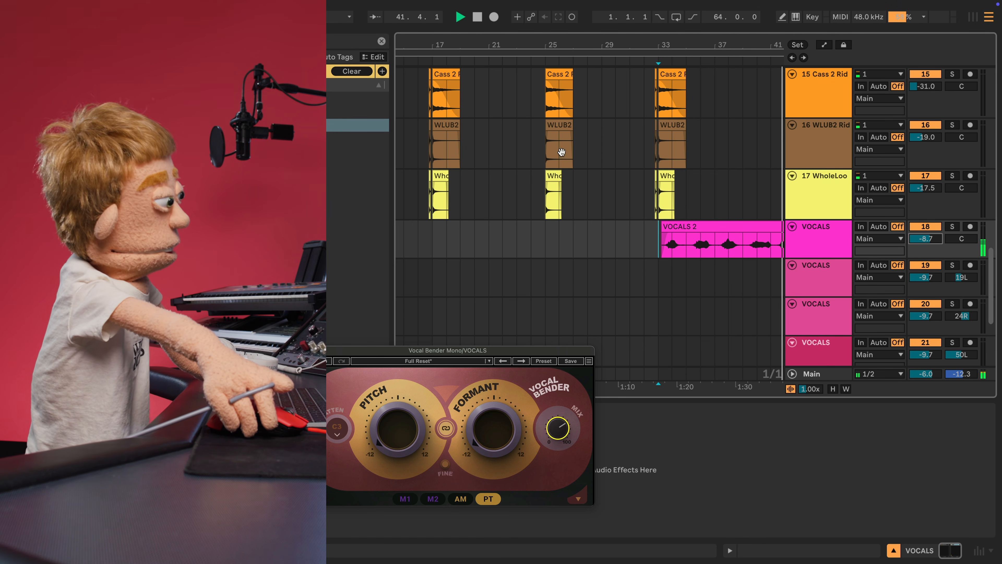
key(minus)
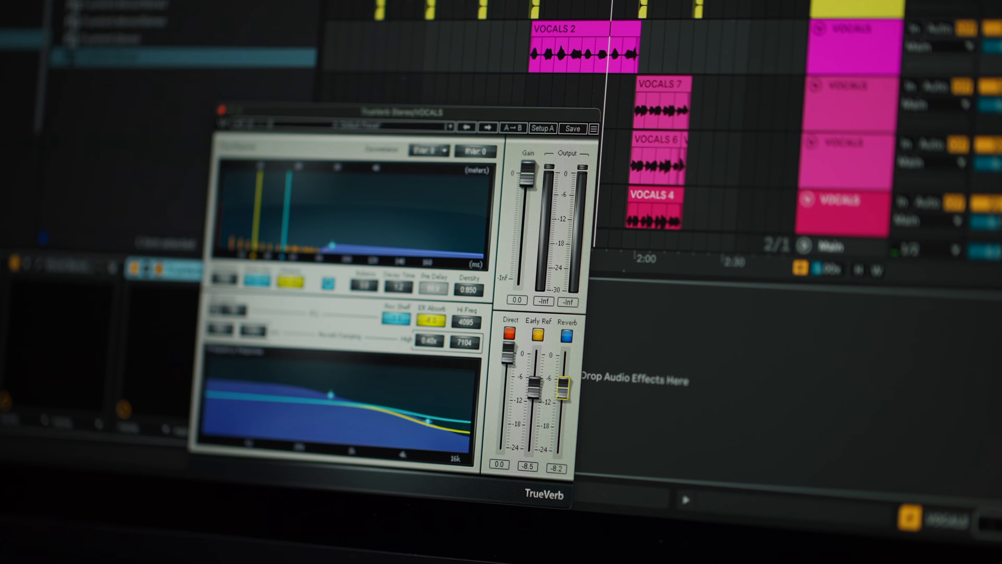
- Trim TrueVerb's early reflections, set the reverb level to -4.2 dB, and close its window
drag(536, 386, 548, 384)
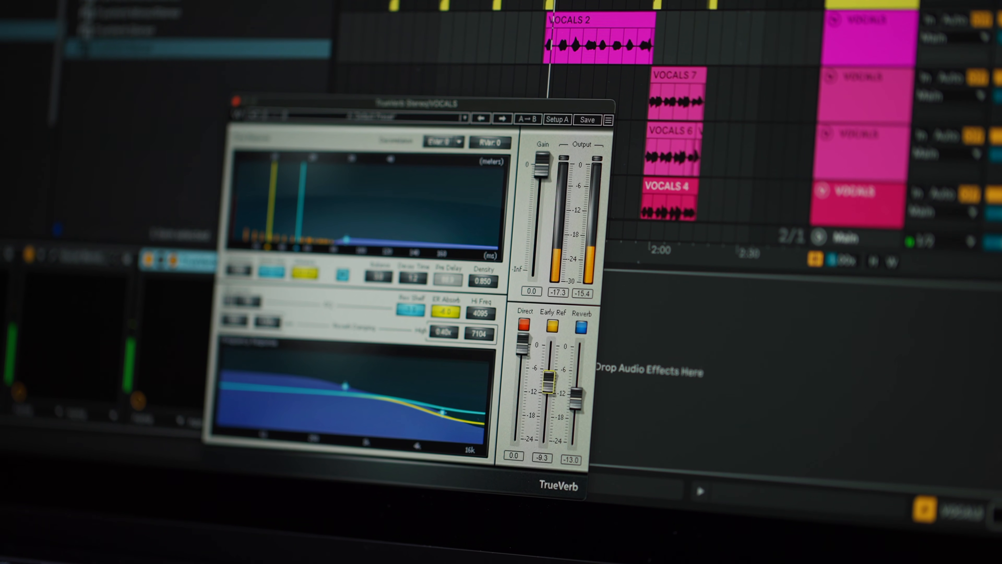
click(576, 400)
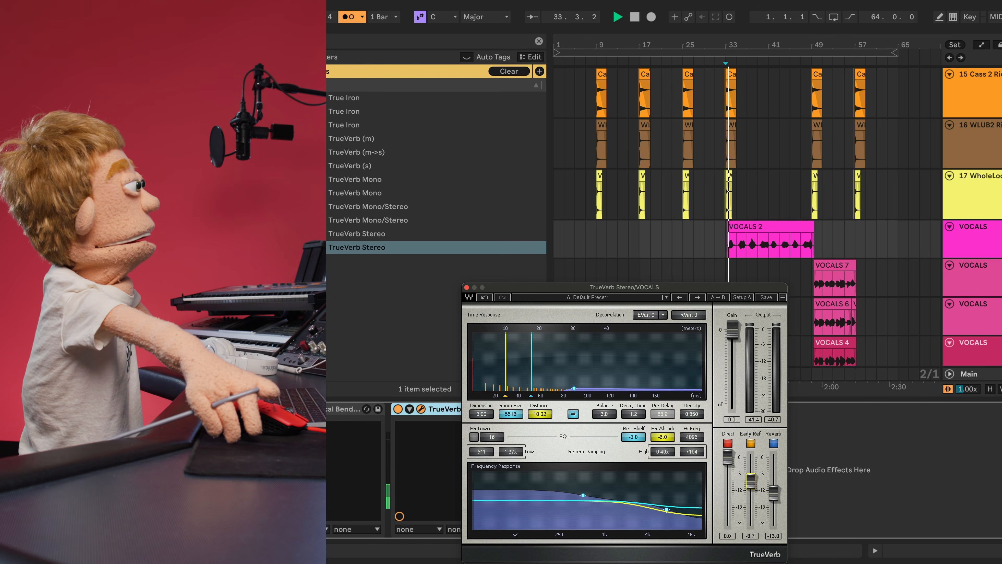
drag(750, 481, 750, 482)
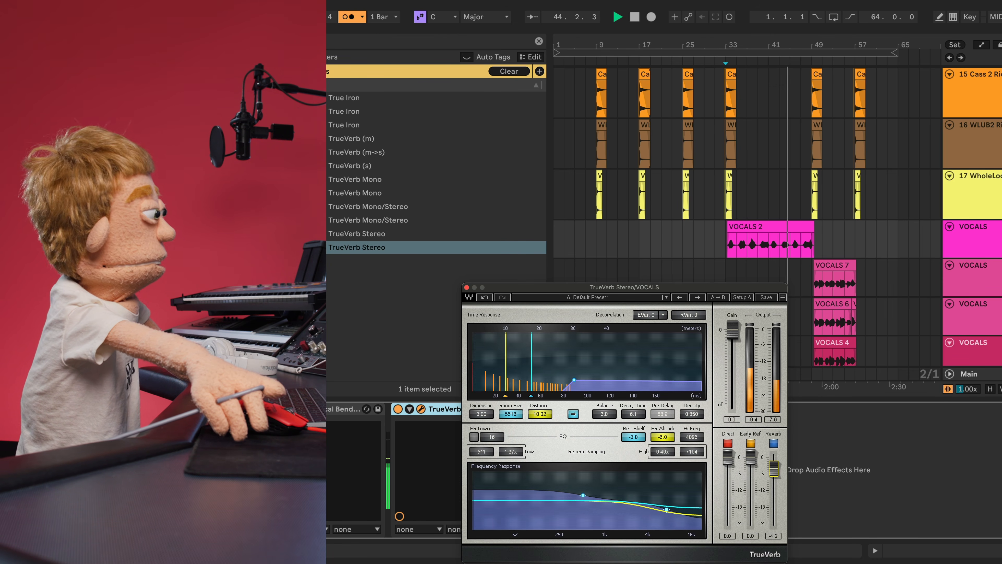
click(466, 287)
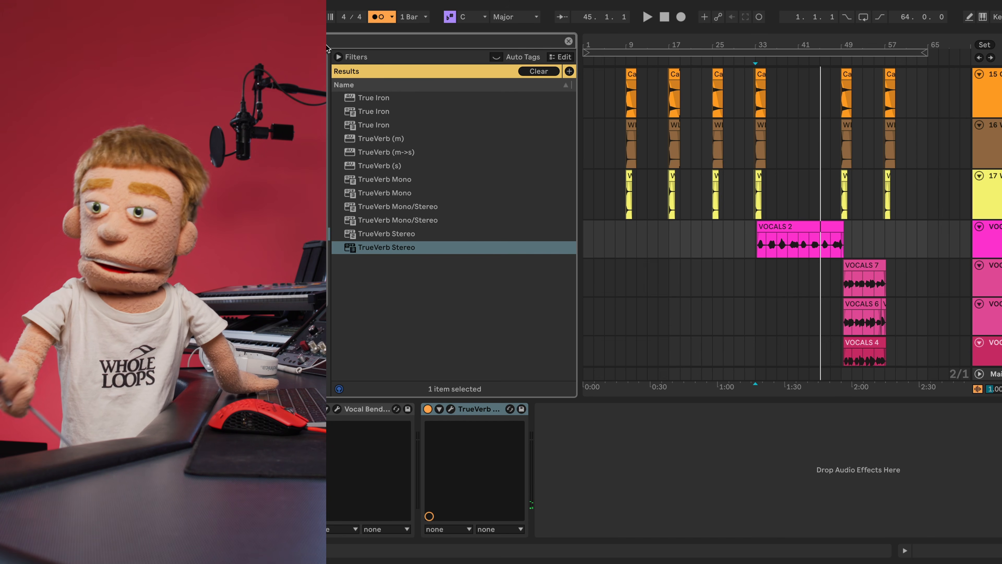
- Load H-Delay Stereo from an 'h-d' search onto the vocal chain with dry/wet about 77
text(h-d)
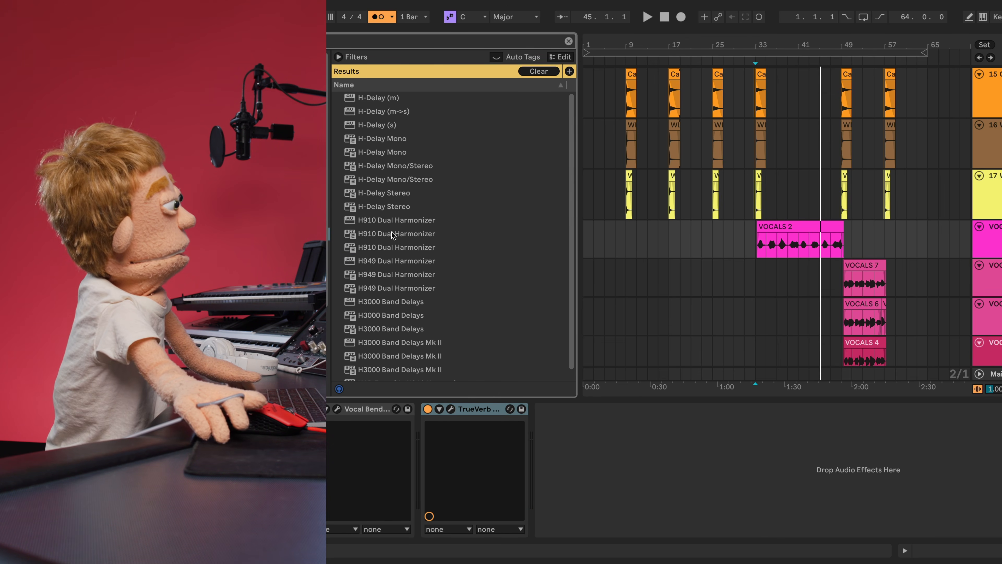
drag(384, 208, 612, 445)
click(758, 249)
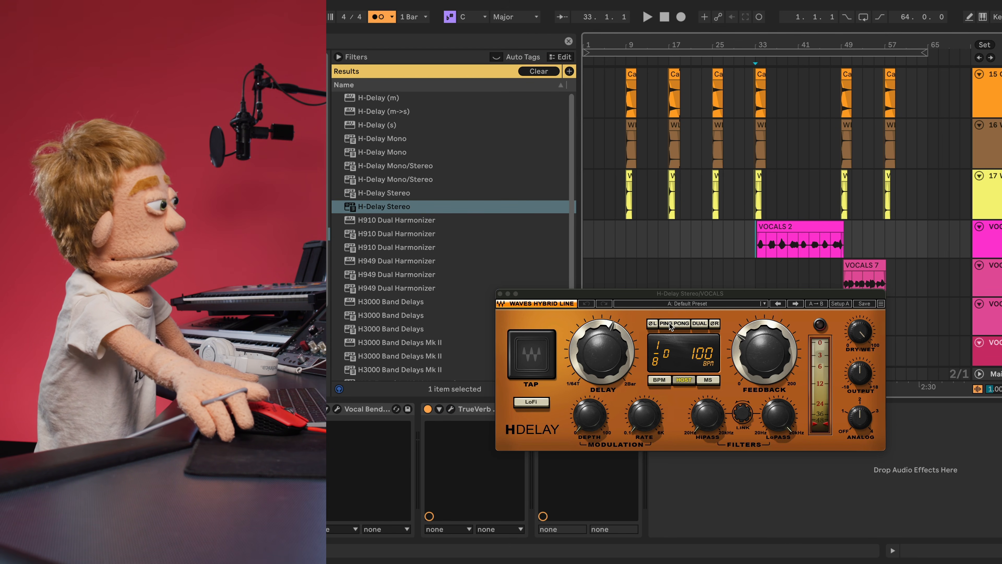
drag(860, 332, 860, 345)
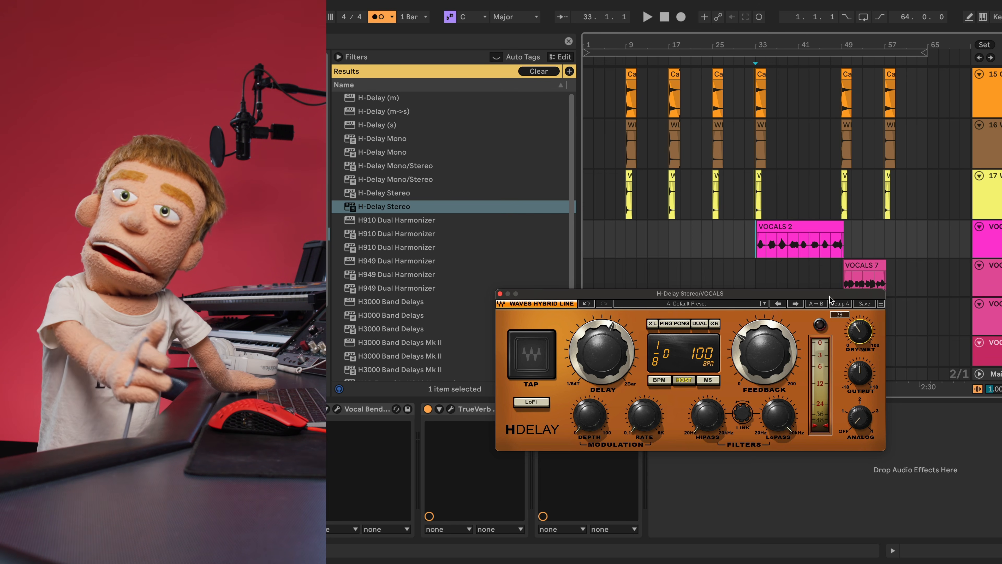
- During playback, set the delay's high-pass to about 328Hz and enable PING PONG and LoFi
key(space)
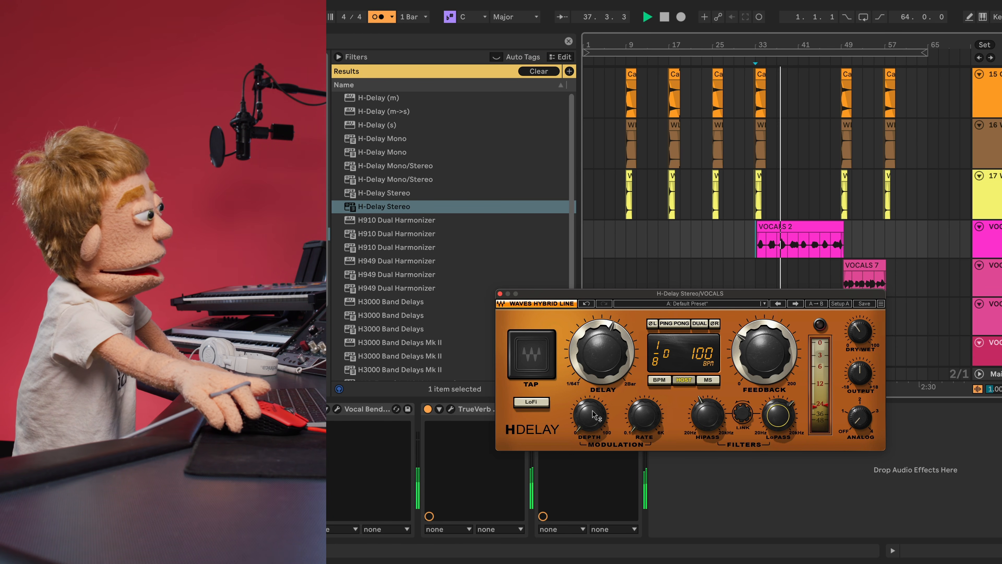
click(713, 423)
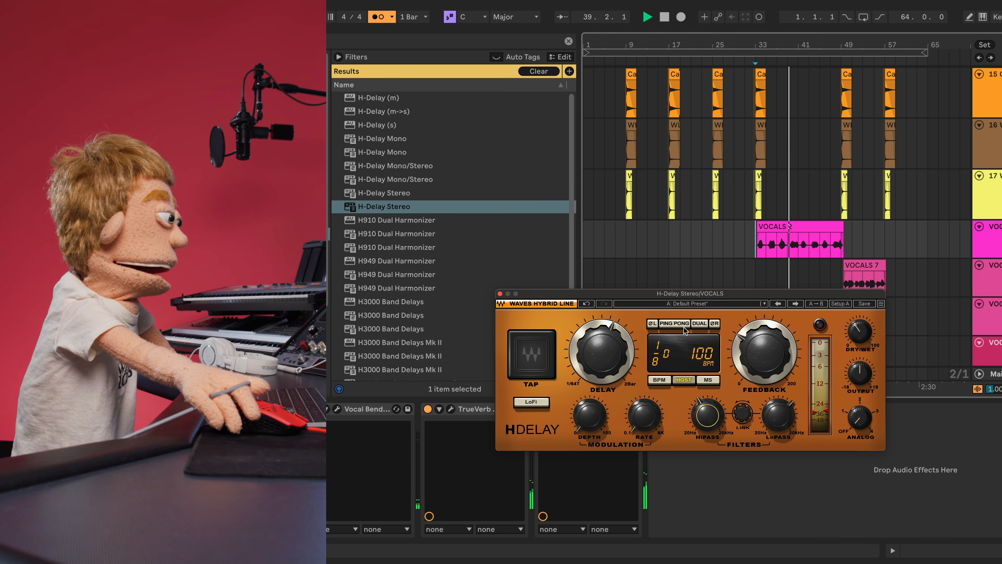
click(675, 324)
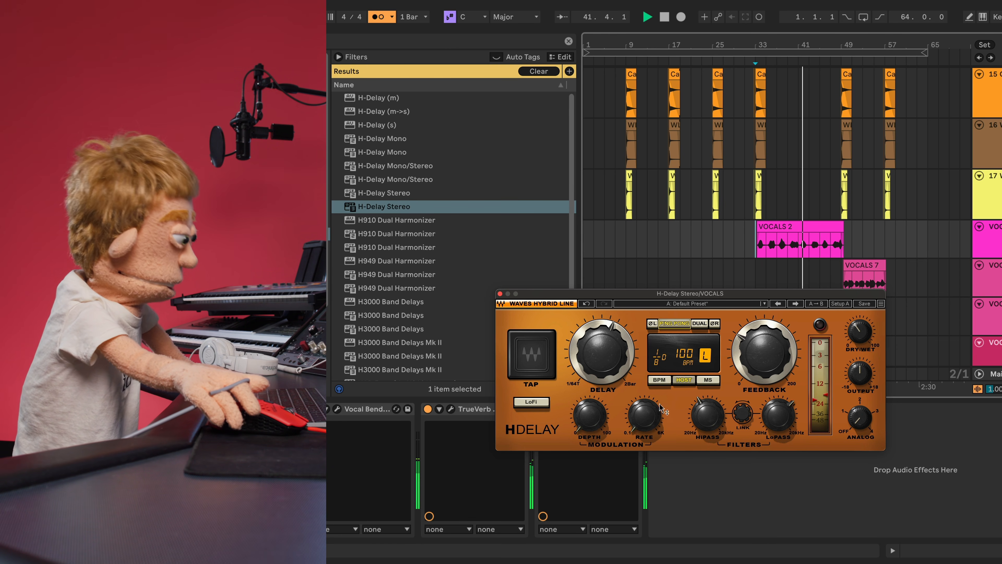
click(542, 403)
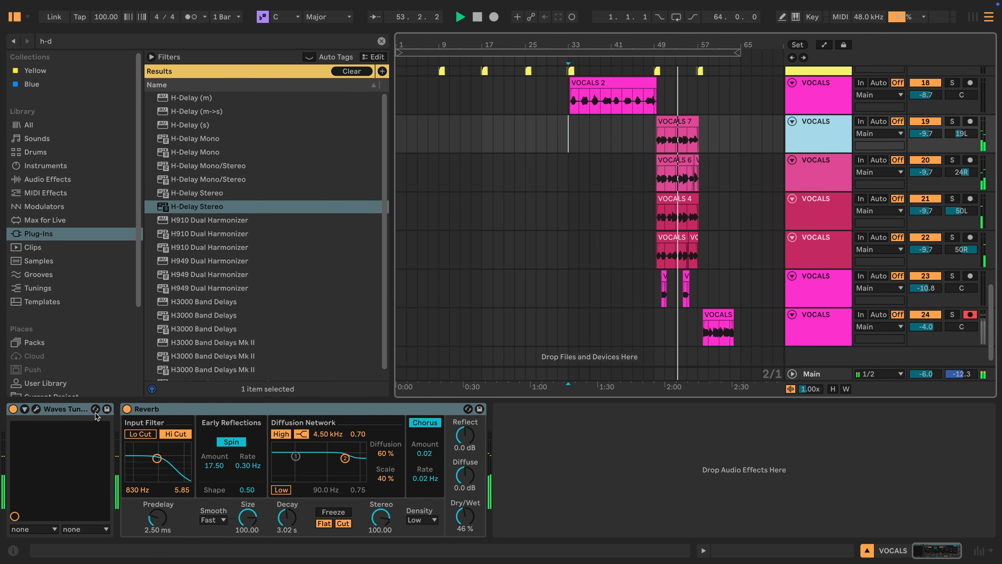
- Open a vocal track's Waves Tune window and delete the Reverb from track 24
click(75, 411)
click(37, 409)
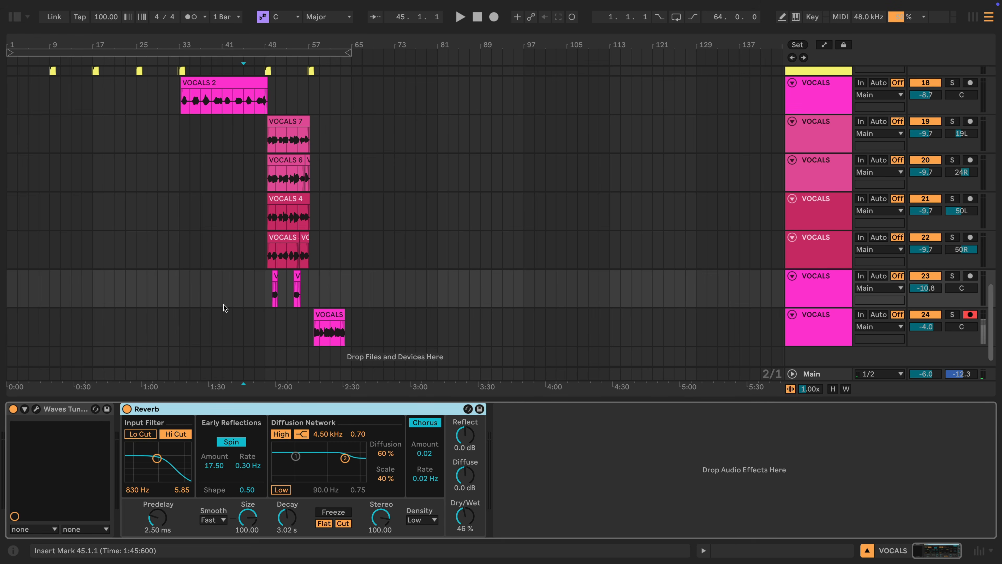
click(255, 302)
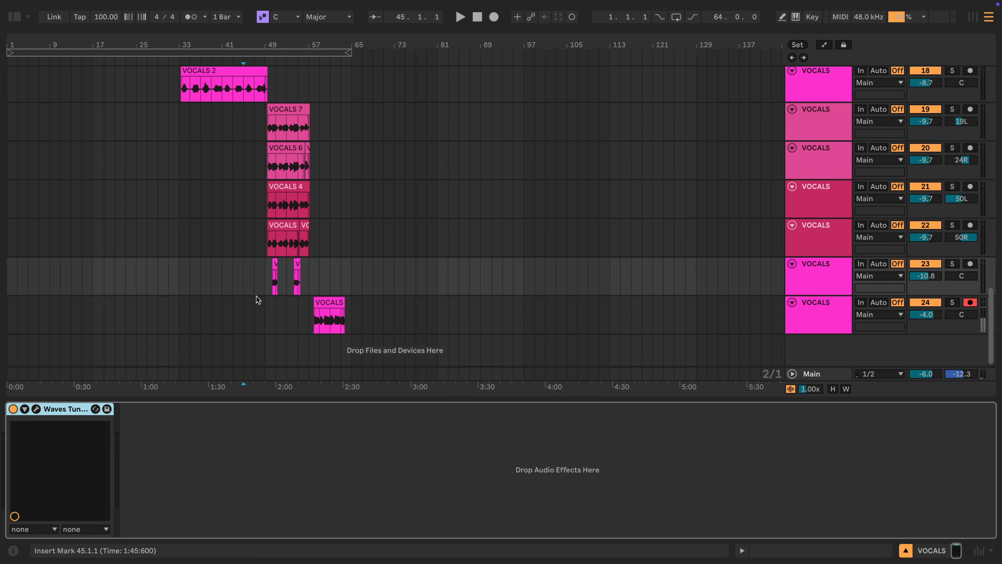
click(257, 409)
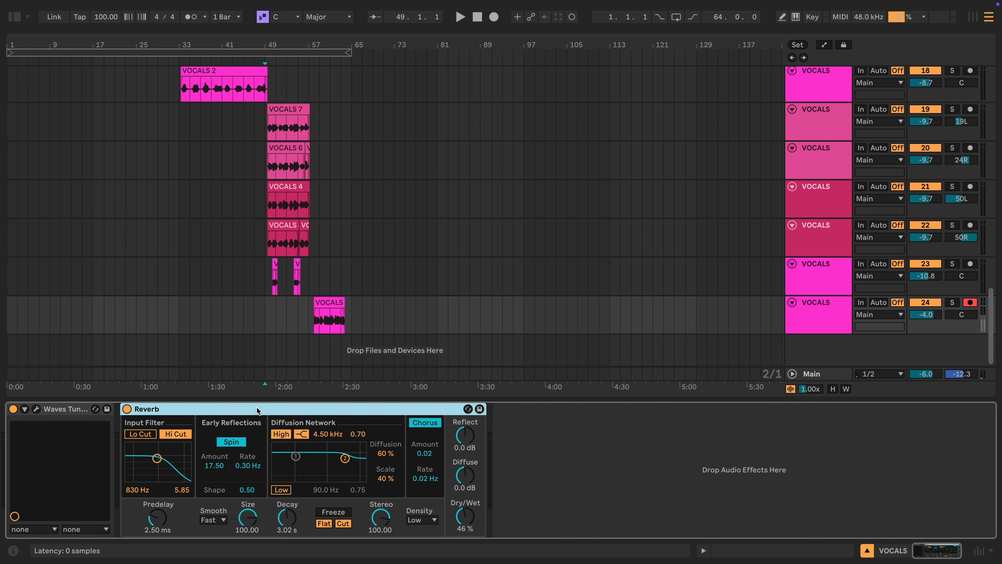
key(Delete)
- Select the four panned VOCALS tracks, group them with Ctrl+G, and name the group 'VOCAL STACKS'
click(266, 235)
scroll(268, 225, up, 2)
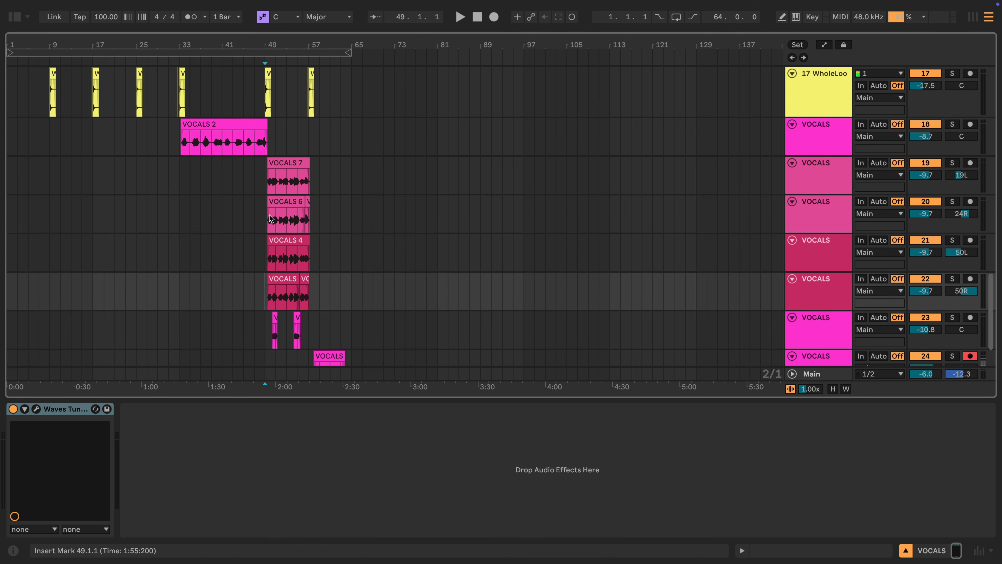
click(267, 183)
click(811, 176)
shift+click(824, 296)
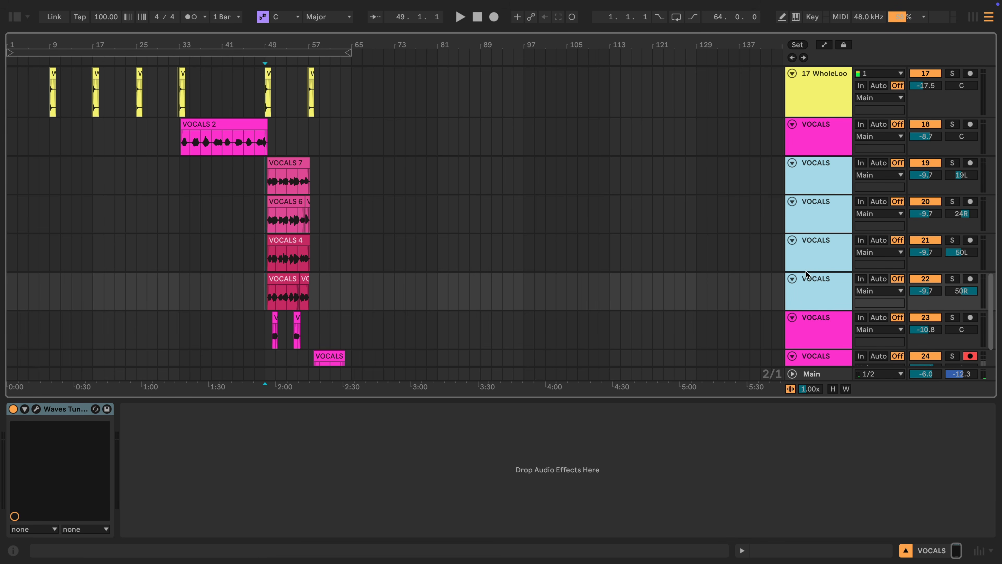
key(ctrl+g)
text(VOCAL STACKS)
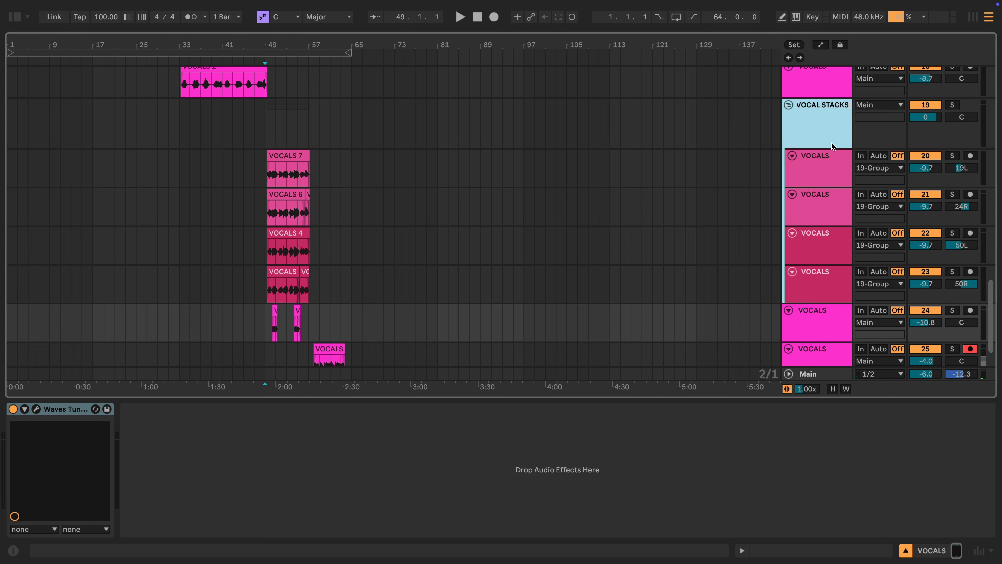
key(Return)
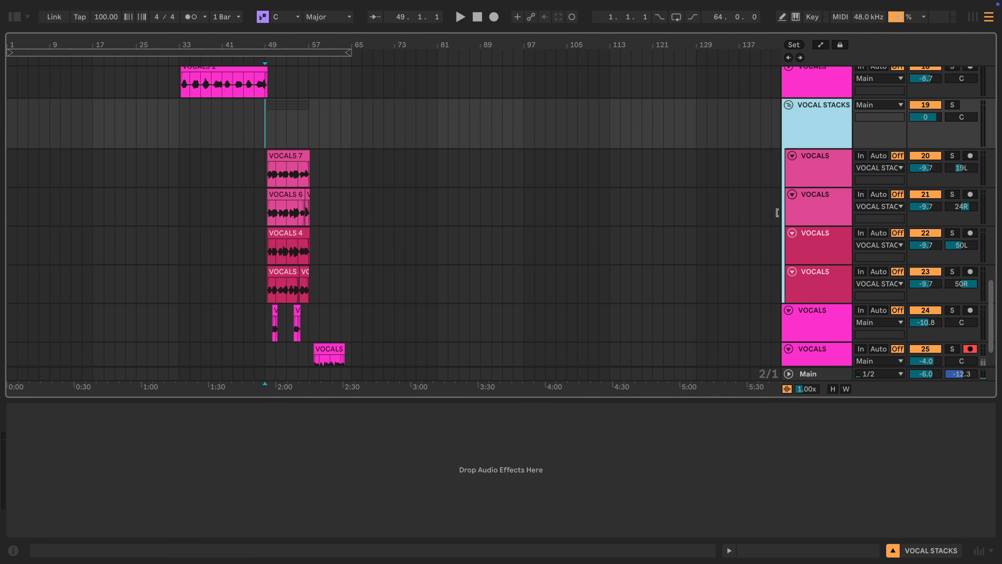
- Search 'STUDIOV' and load StudioVerse Audio Effects Stereo onto the VOCAL STACKS group
click(15, 17)
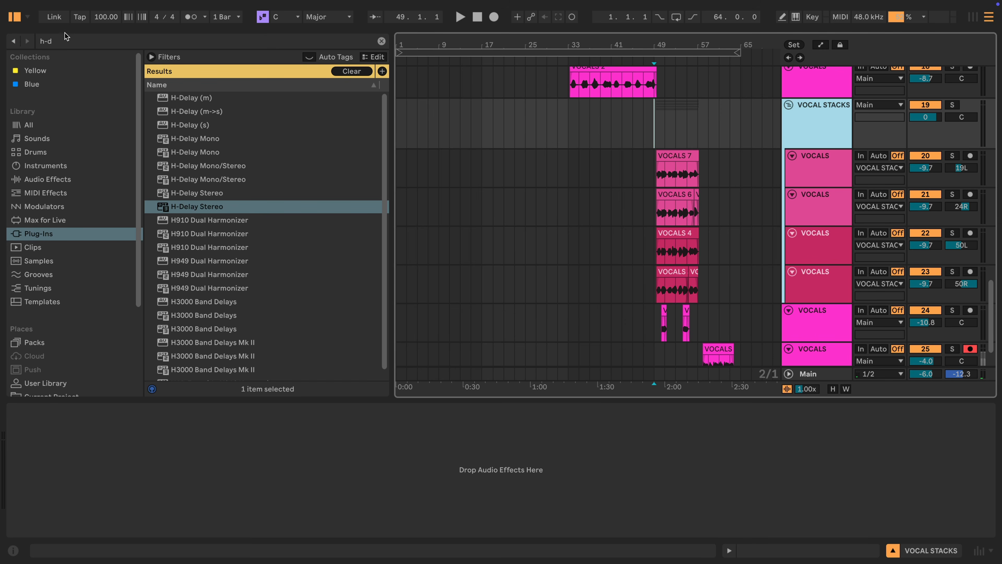
click(71, 41)
text(STUDIOV)
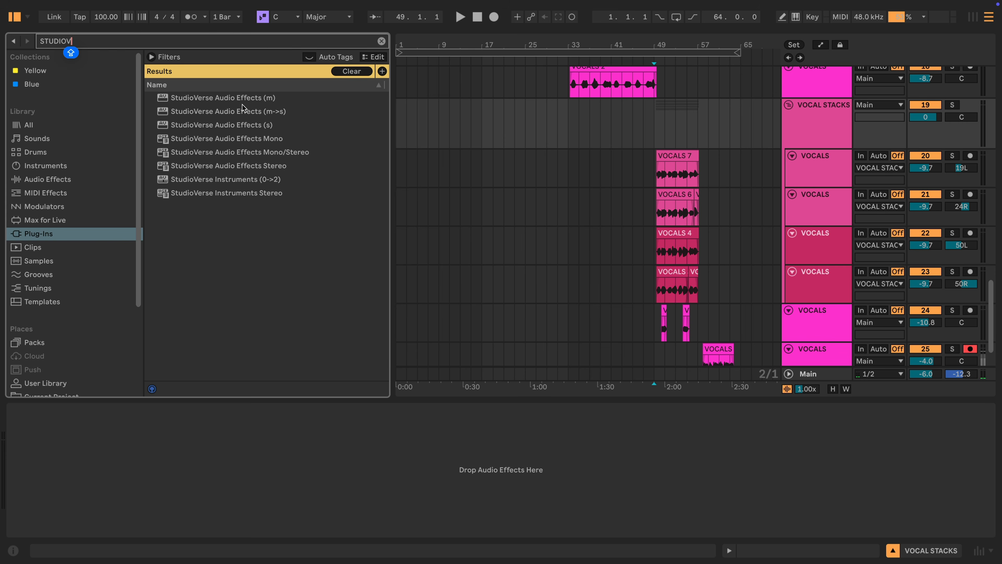
drag(220, 165, 818, 117)
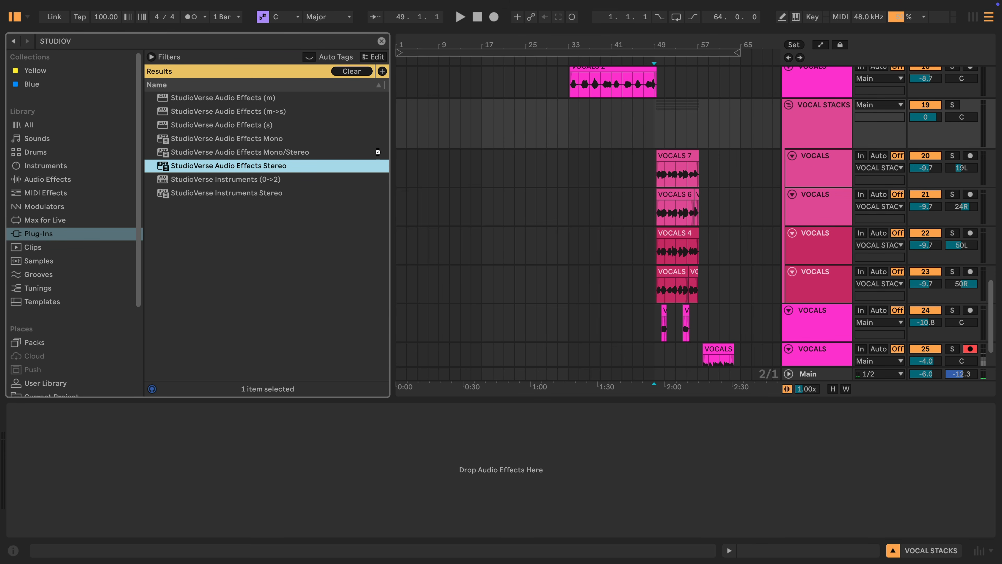
double_click(268, 174)
click(16, 17)
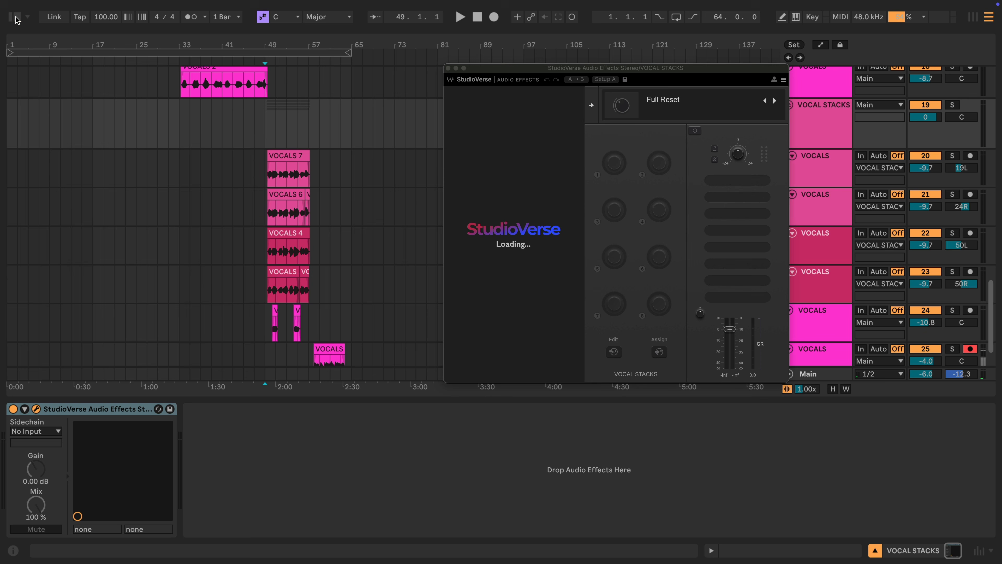
drag(530, 69, 540, 90)
drag(306, 44, 307, 79)
- Add RVox to slot 1, set compression threshold to -8.1, and lower the group to -4.5 dB
click(728, 199)
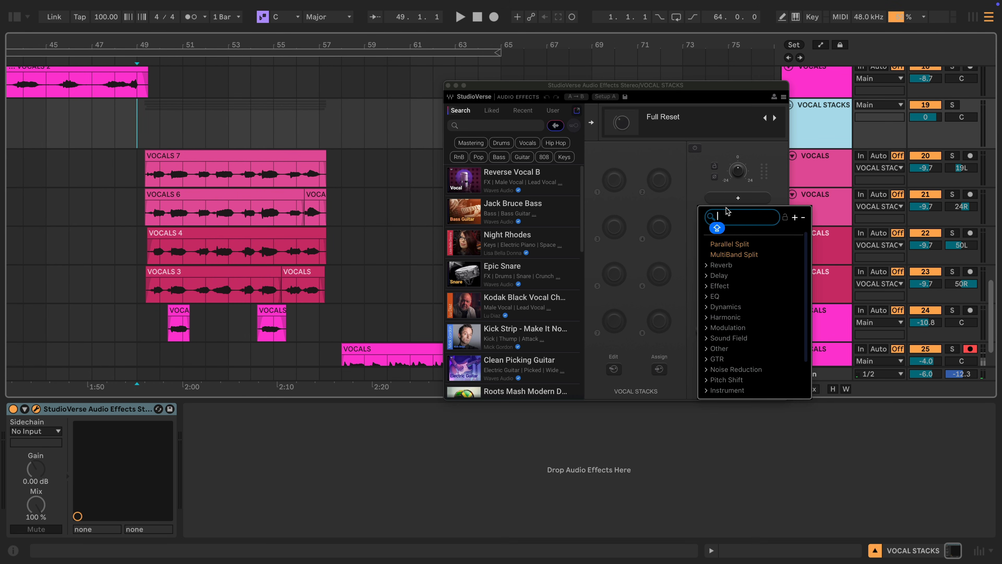
text(rvox)
key(Return)
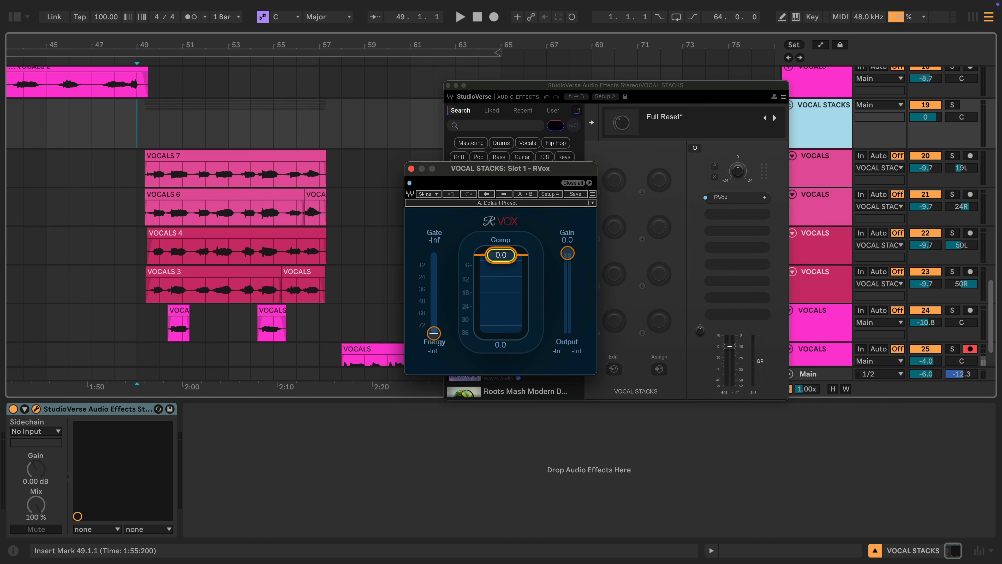
key(space)
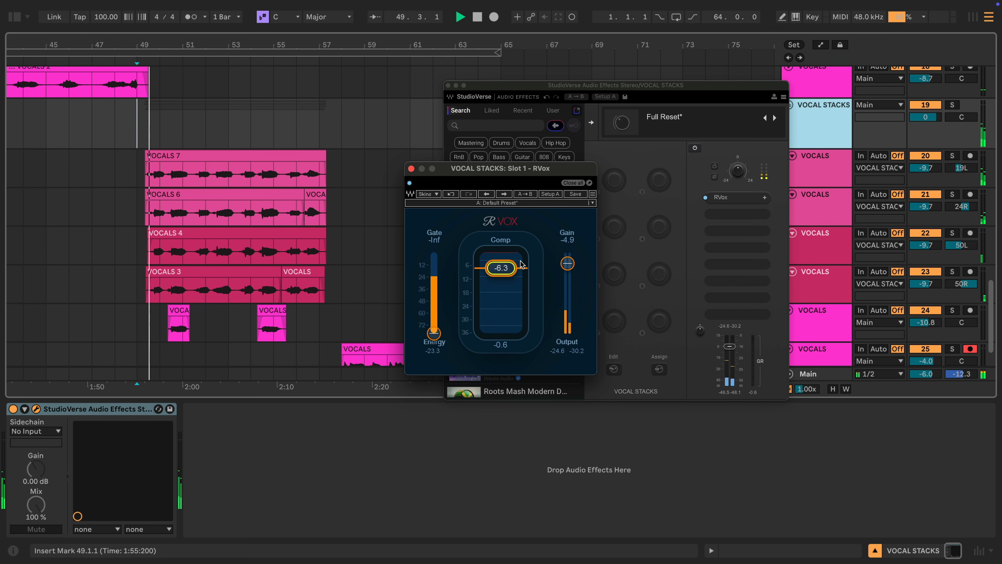
drag(508, 268, 568, 270)
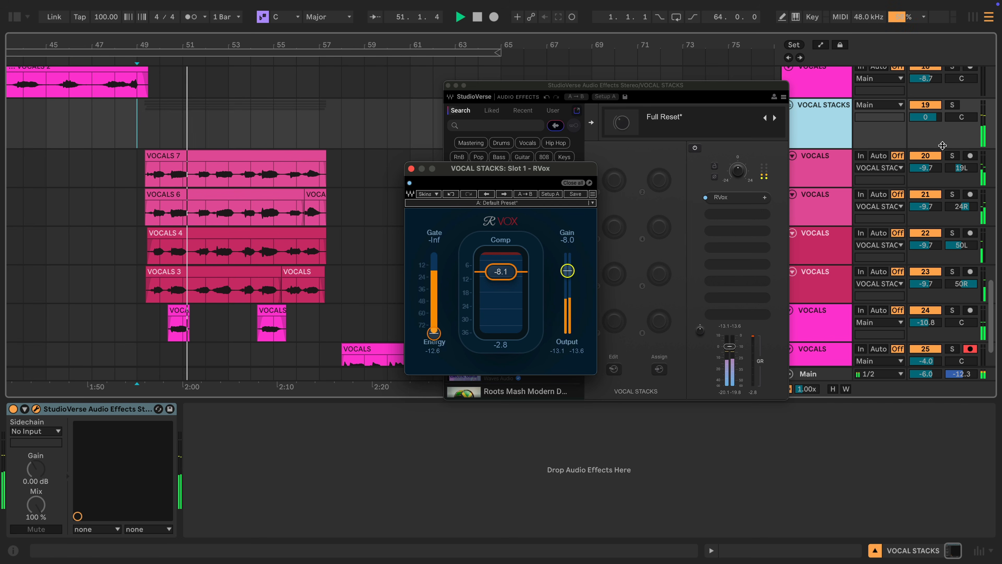
mouse_move(929, 121)
mouse_down()
mouse_move(930, 150)
mouse_move(930, 141)
mouse_up()
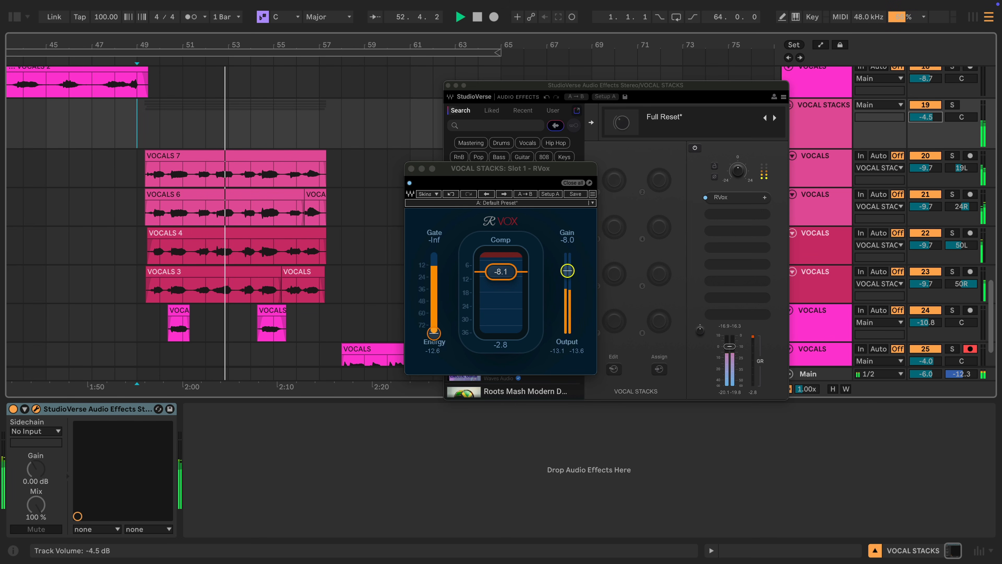
click(411, 169)
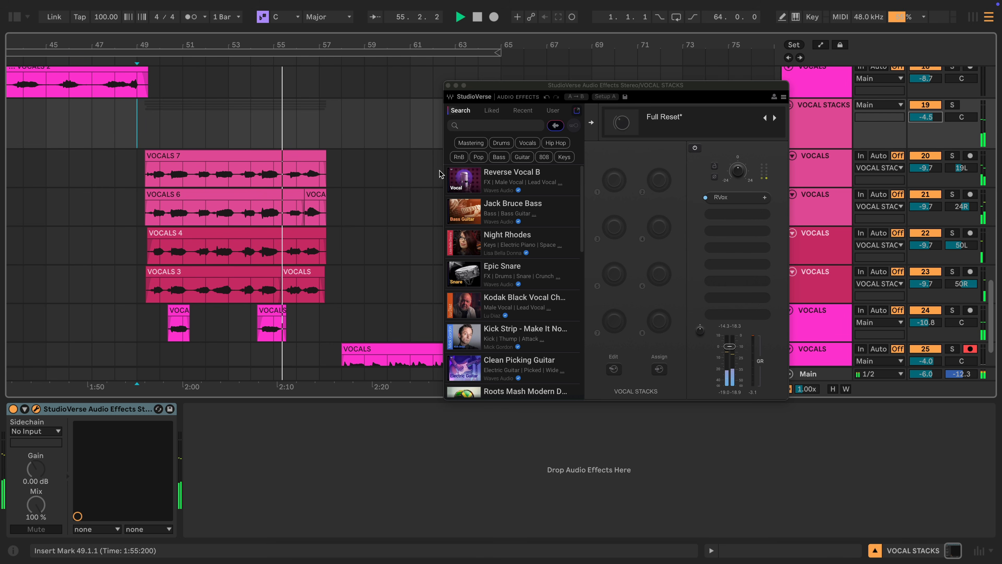
- Load REQ 4 into slot 2 with a 127 Hz low cut and a -3.9 dB high shelf near 4207 Hz
click(762, 298)
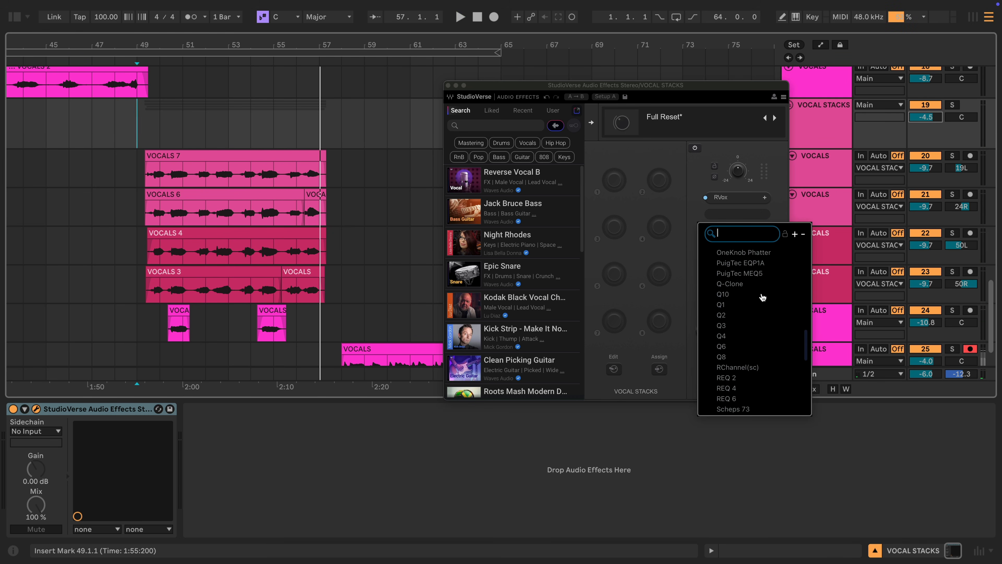
key(Caps_Lock)
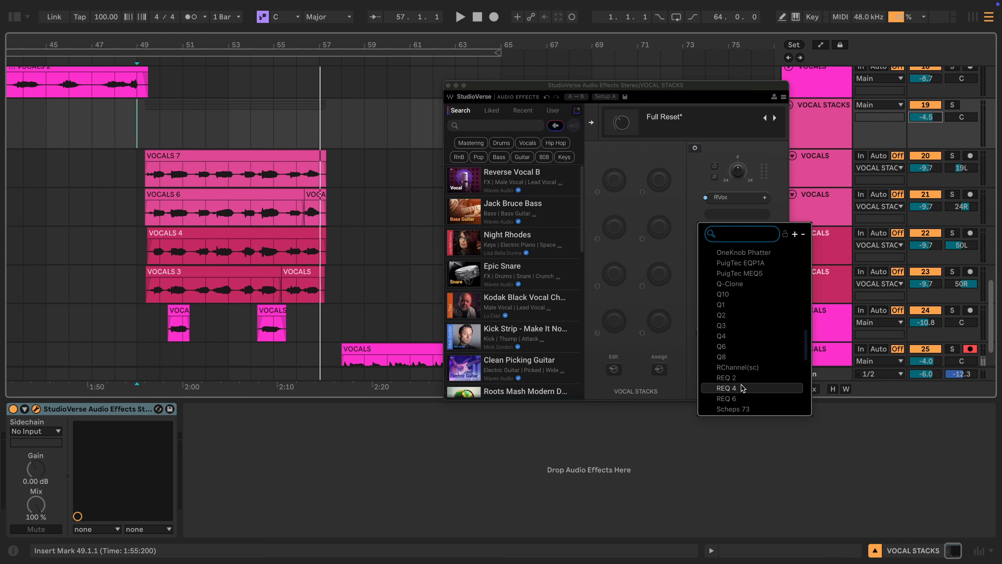
double_click(408, 269)
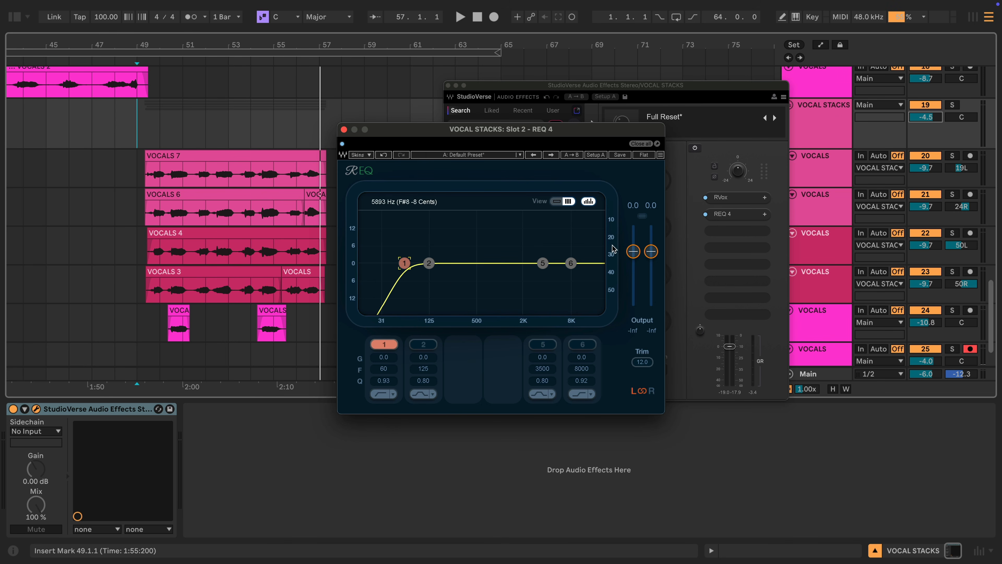
double_click(571, 263)
click(591, 394)
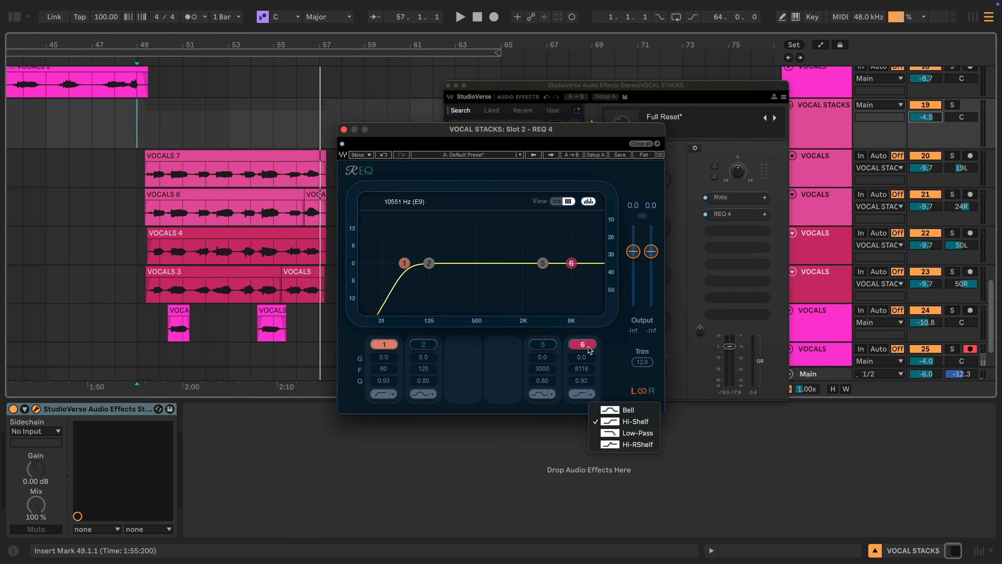
click(591, 357)
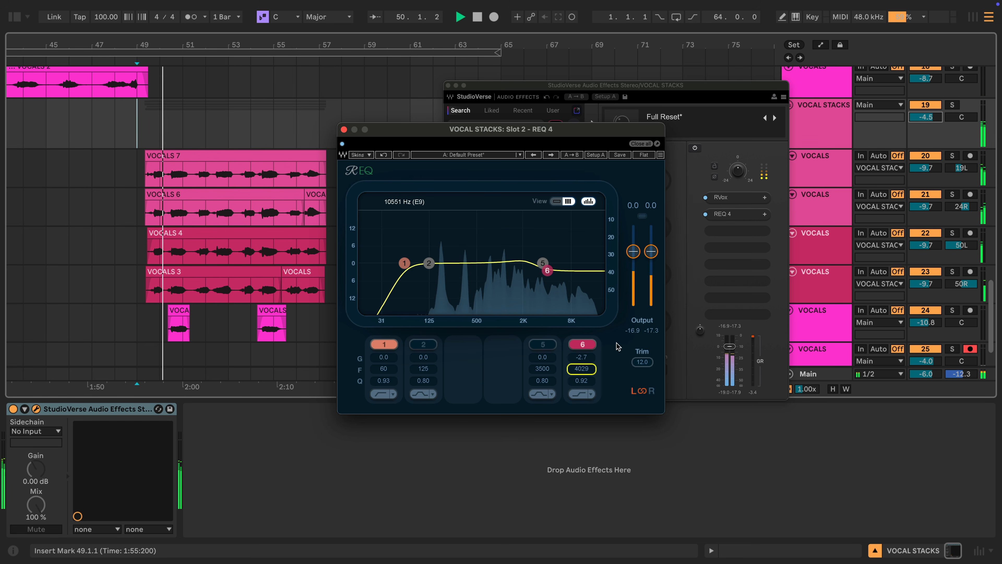
drag(582, 368, 582, 365)
drag(549, 270, 549, 266)
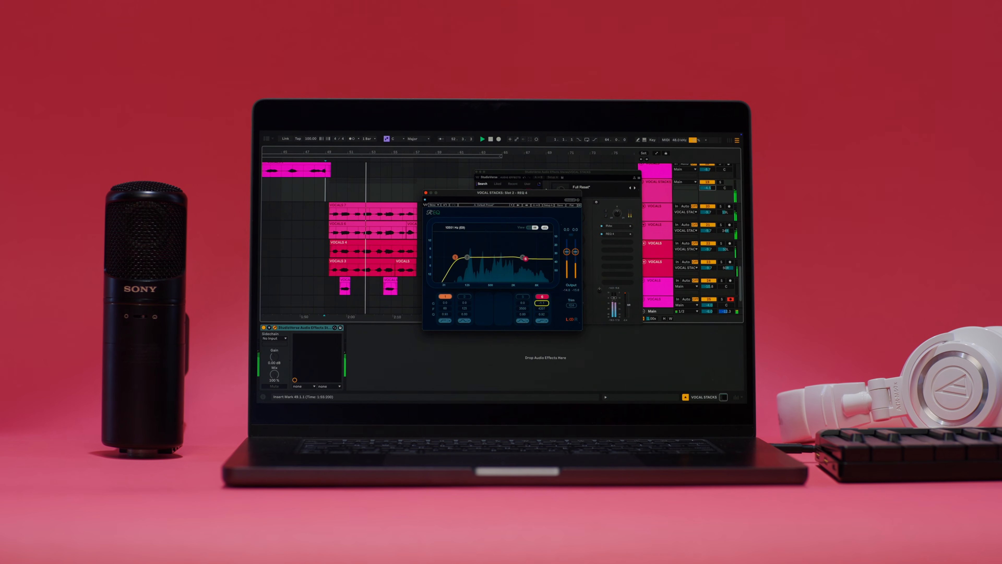
drag(453, 257, 466, 256)
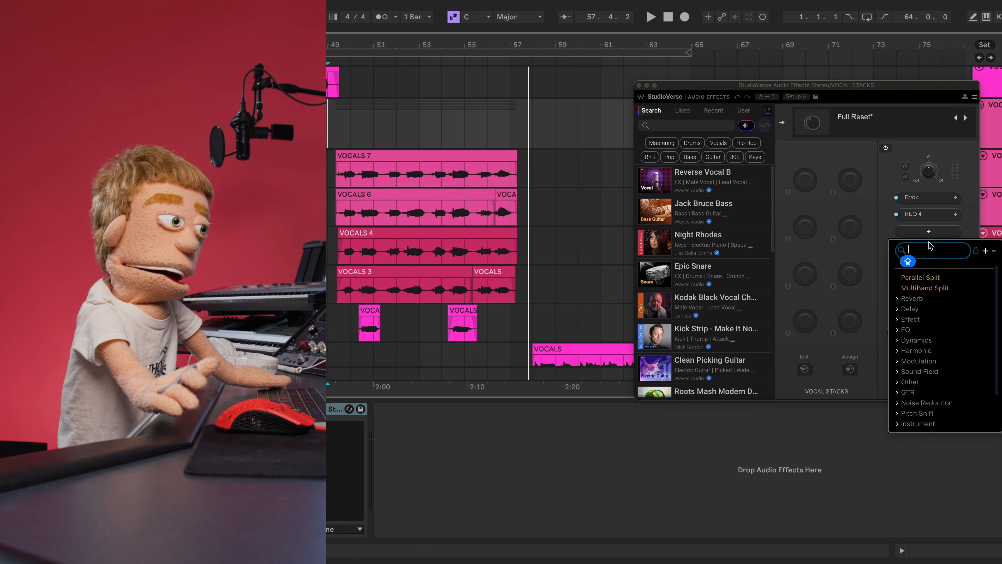
- Insert Curves Equator in slot 3, let it learn the vocals, deepen reduction, and set tilt to 0.9
text(cu)
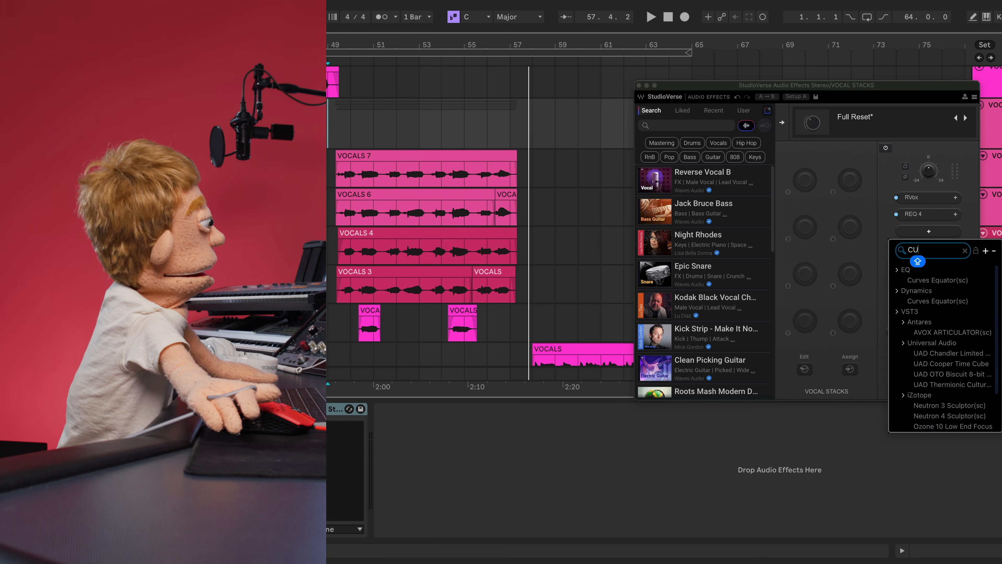
text(rves)
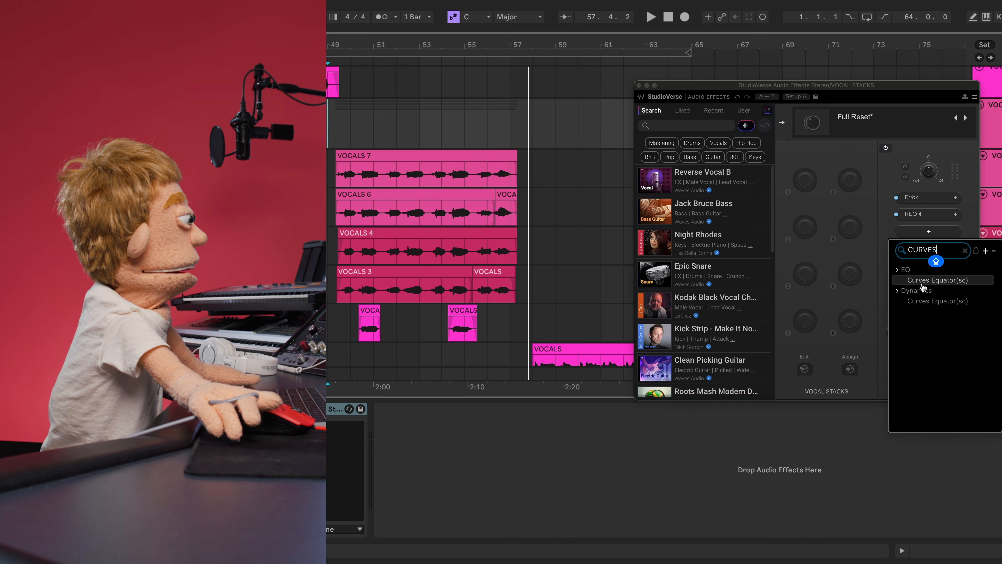
click(925, 300)
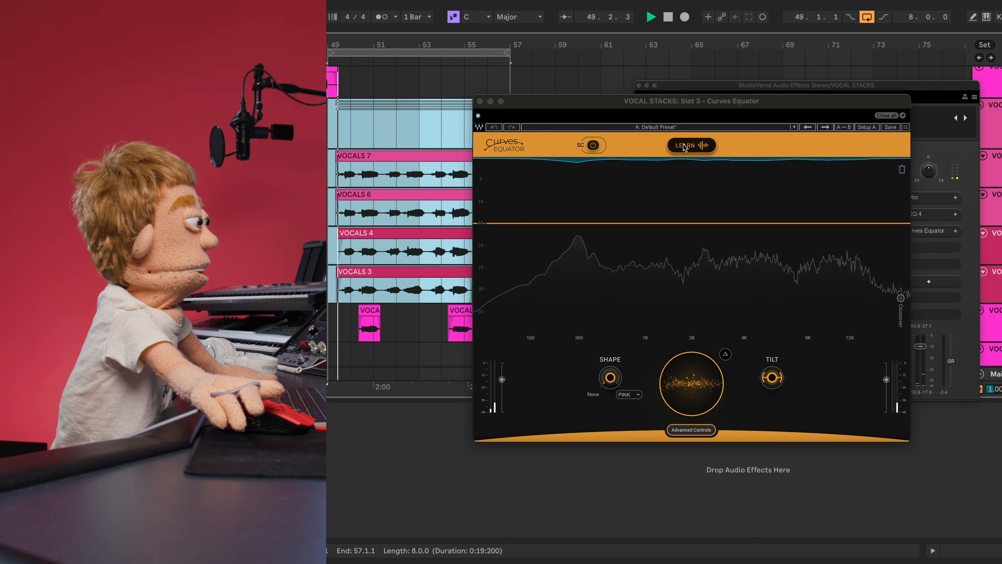
click(691, 145)
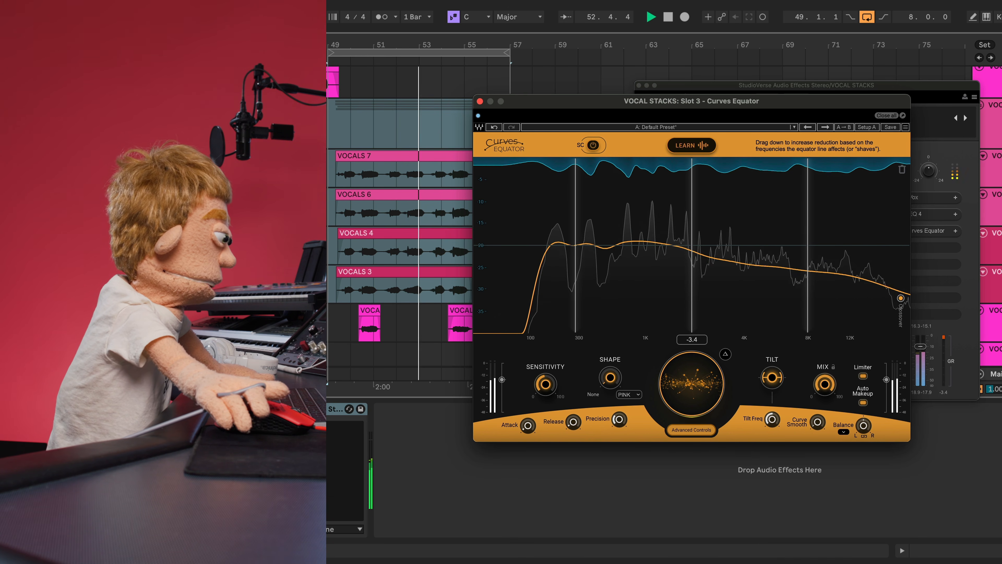
mouse_move(691, 384)
mouse_down()
mouse_move(692, 423)
mouse_move(691, 391)
mouse_up()
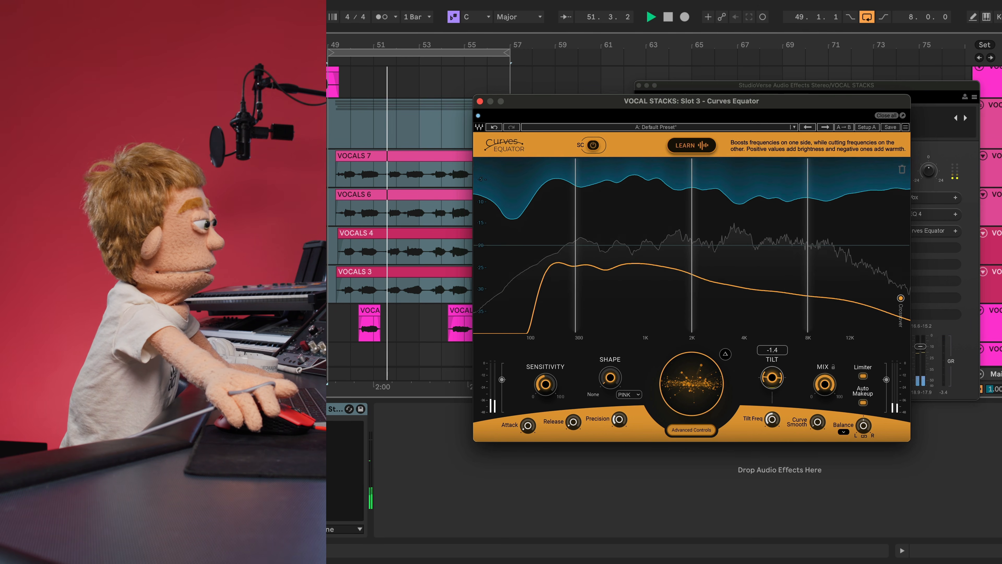
drag(772, 378, 772, 356)
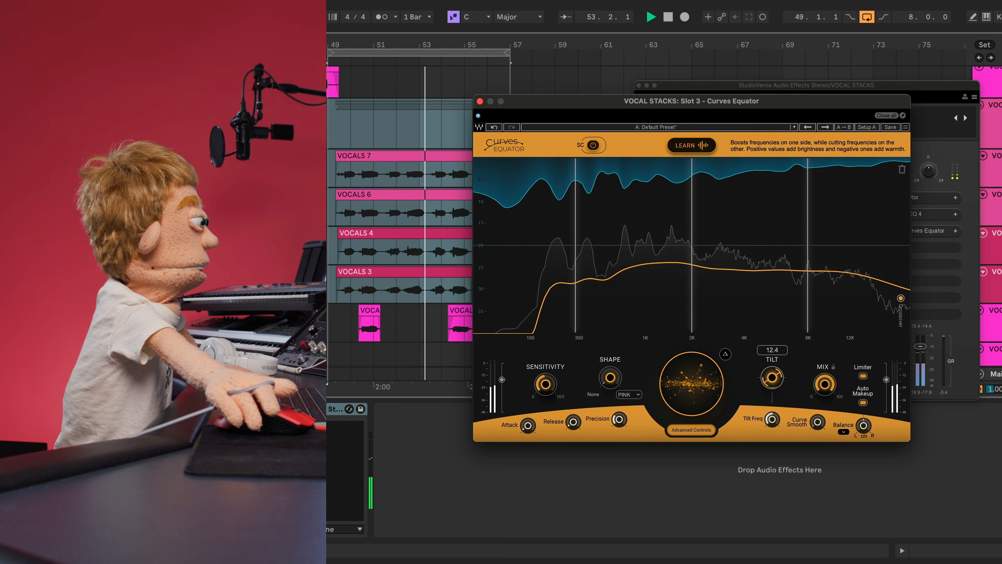
drag(772, 378, 772, 370)
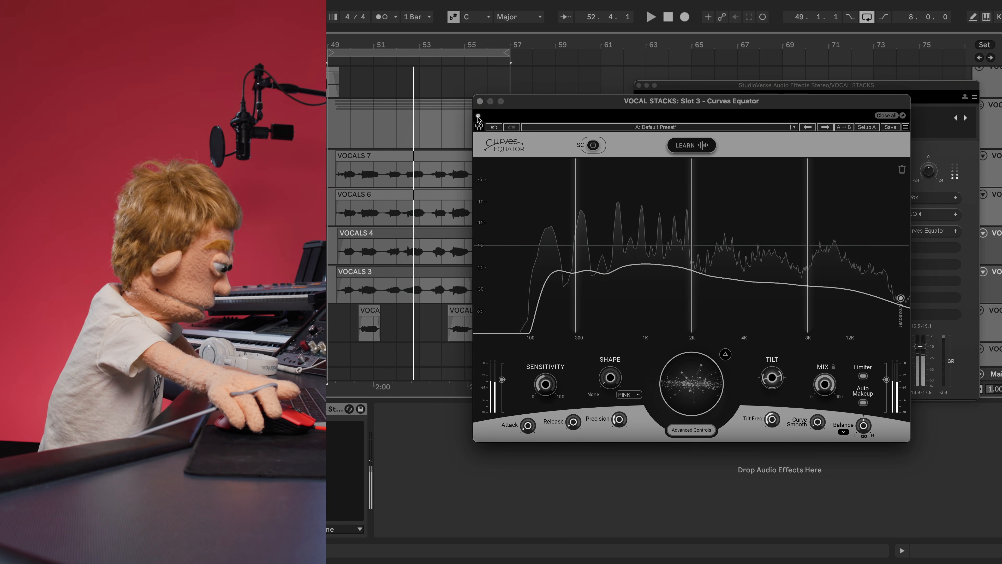
click(477, 118)
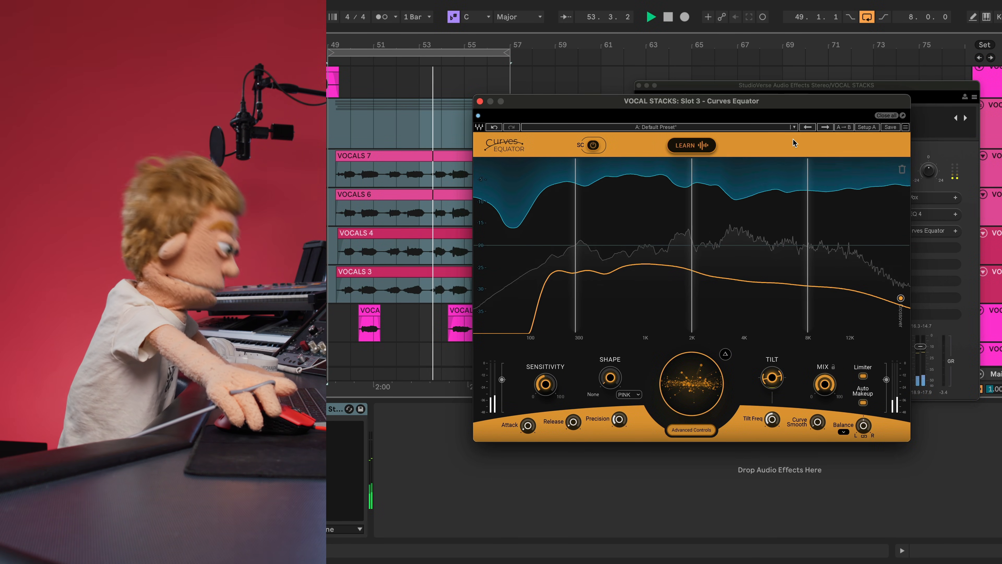
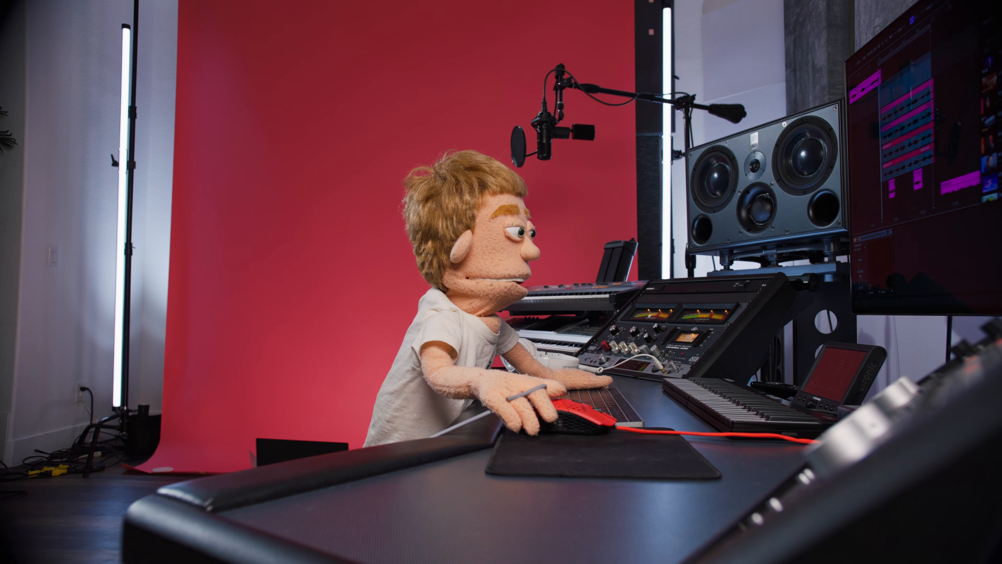
- Split the StudioVerse vocal chain into parallel paths and add a third path
click(738, 249)
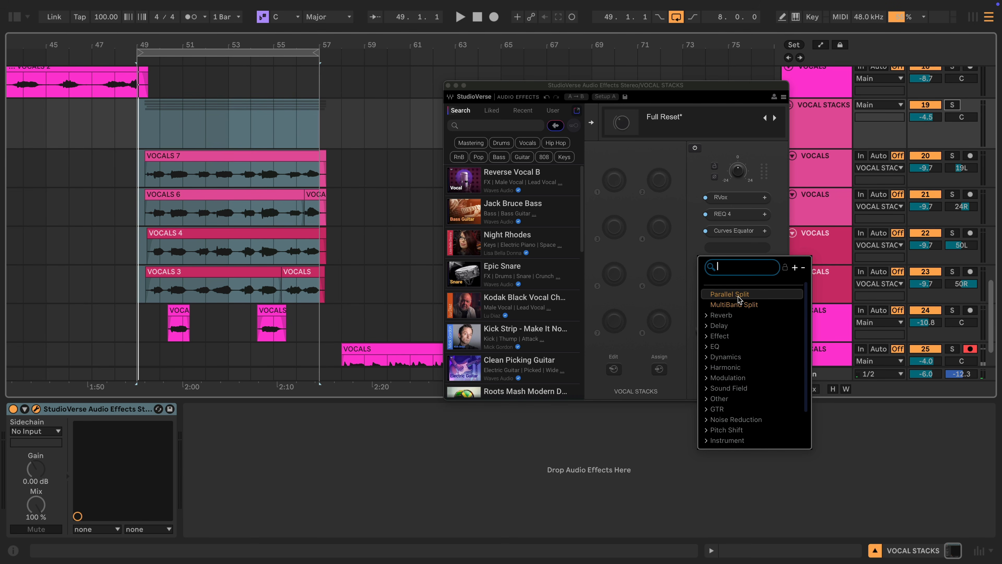
click(730, 294)
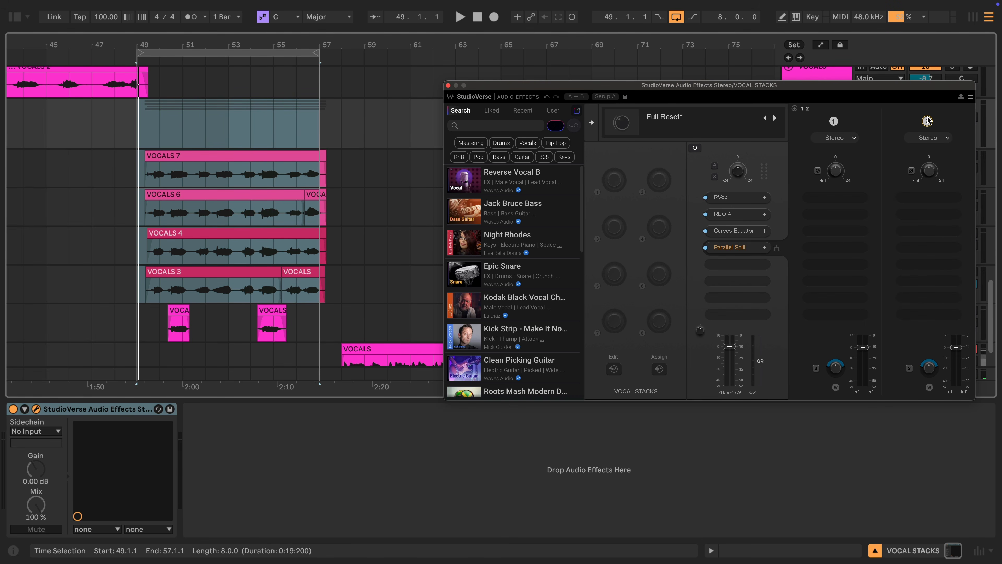
click(794, 109)
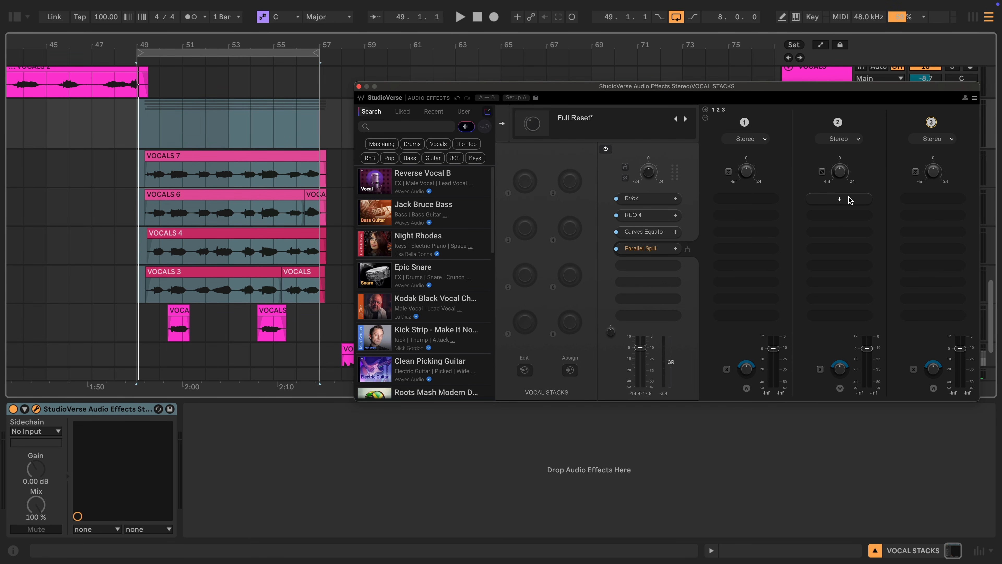
- Insert RVerb on the second parallel path
click(840, 199)
click(846, 271)
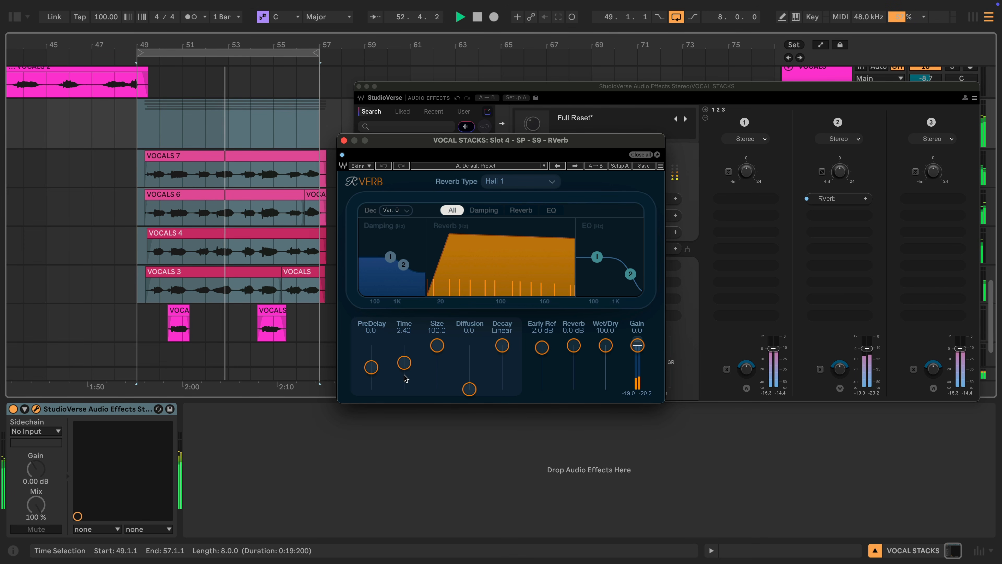
click(854, 185)
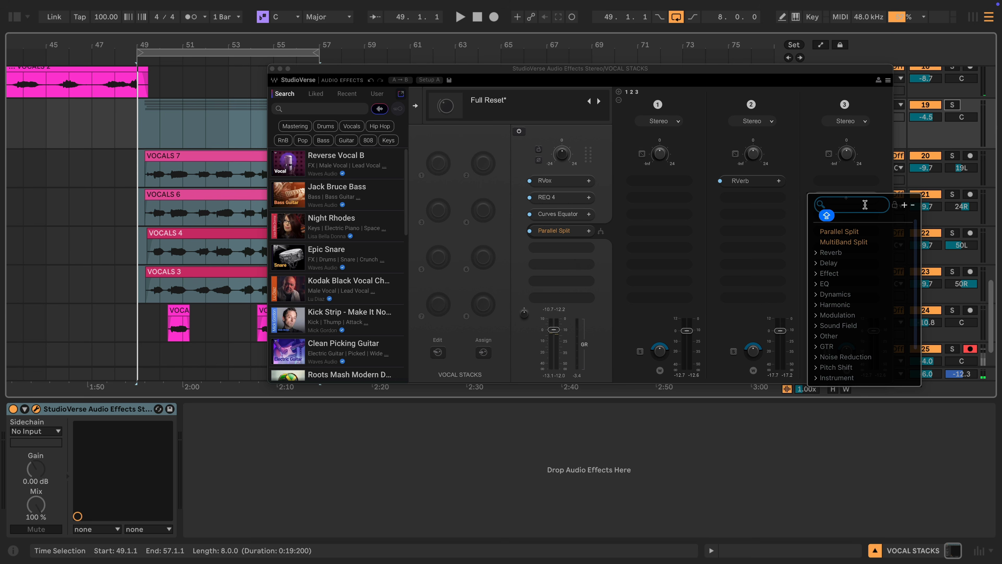
- Add H-Delay on path 3 with 1/4 delay, 3.76 kHz low-pass, feedback 26 and ping-pong
text(H-DE)
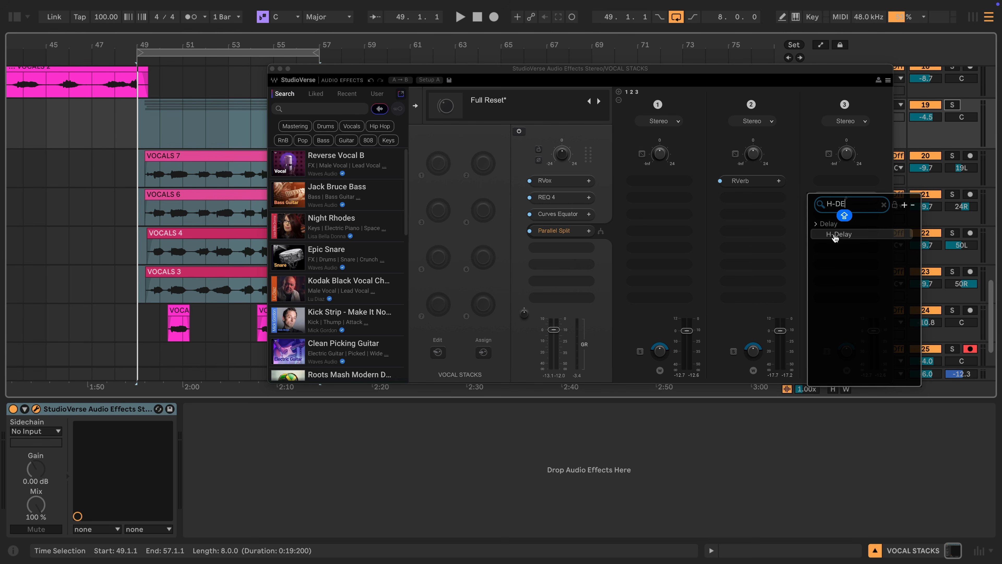
click(839, 234)
click(432, 252)
drag(432, 252, 432, 245)
key(space)
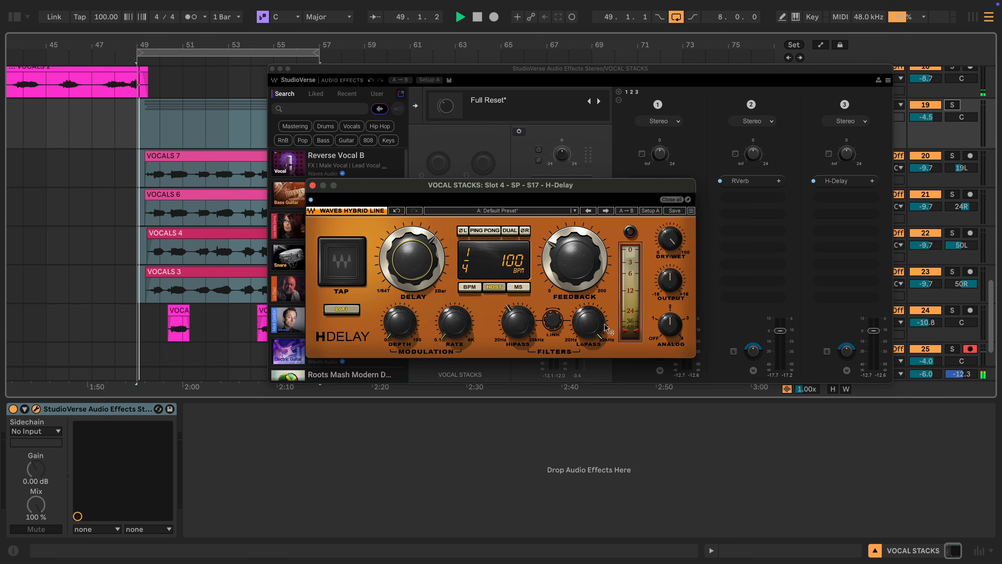
drag(583, 320, 583, 334)
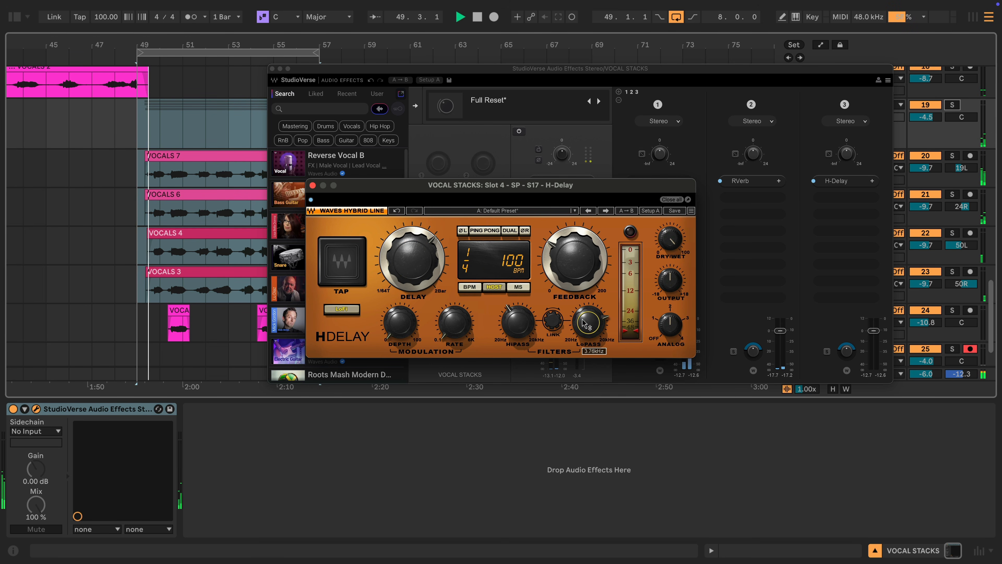
drag(575, 259, 575, 264)
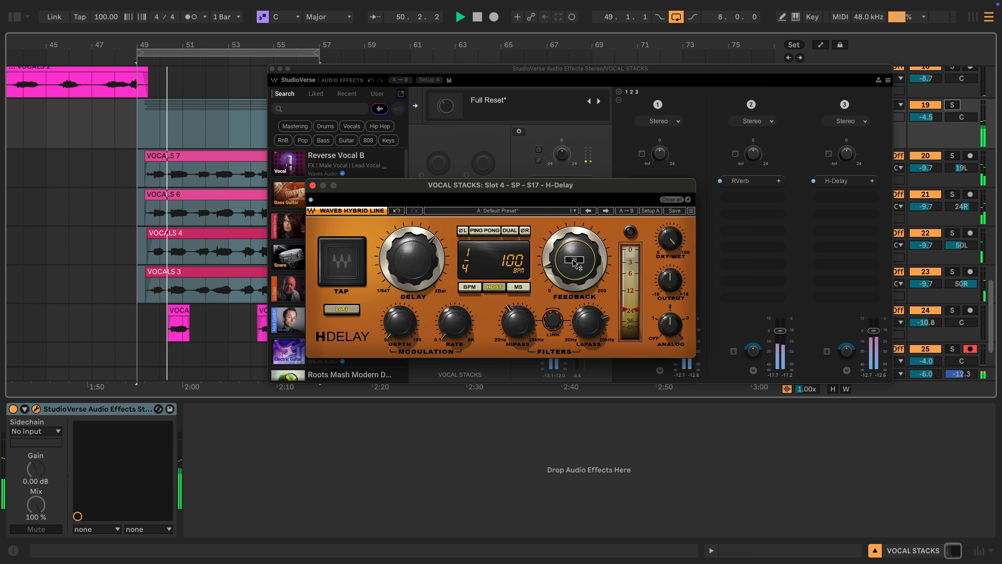
click(490, 232)
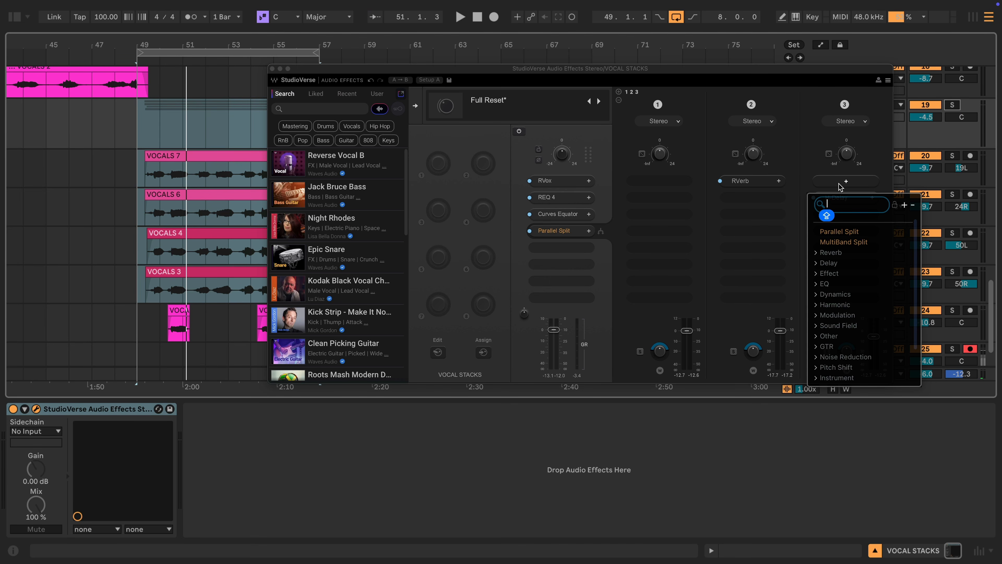
- Add Vocal Bender to path 3, tune its formant down by ear, and set mix to 46.1
text(vo)
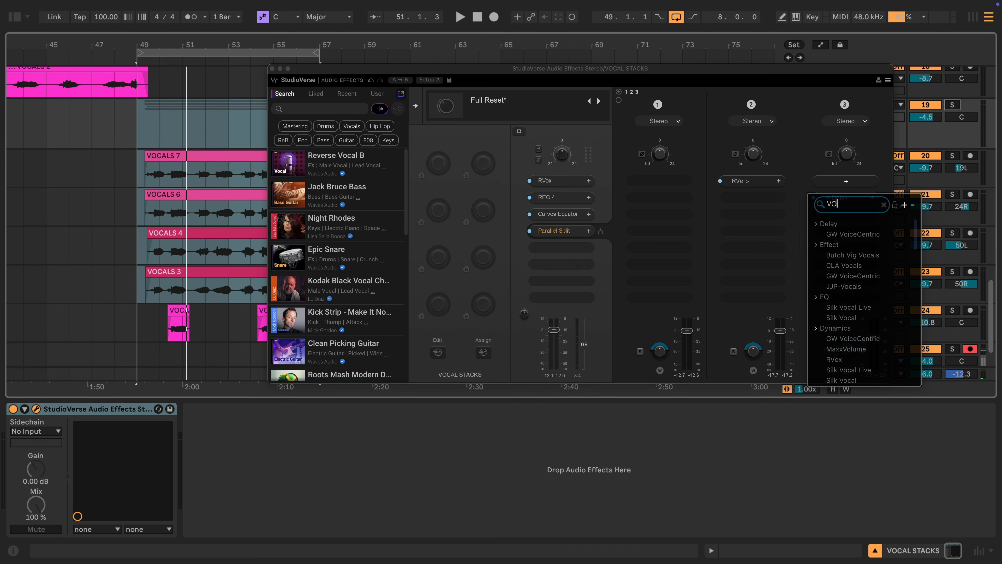
text(cAL BEND)
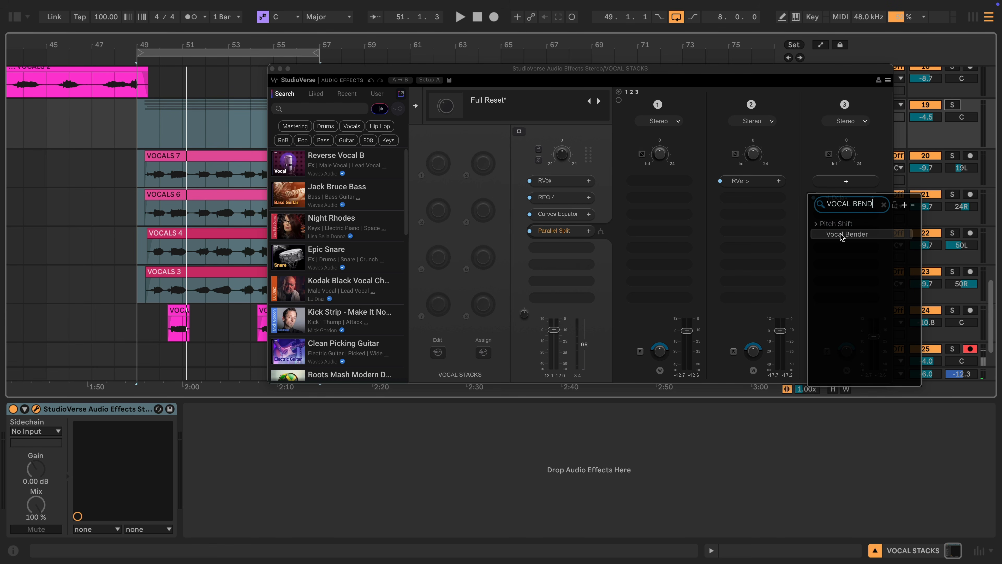
click(842, 237)
drag(561, 250, 561, 259)
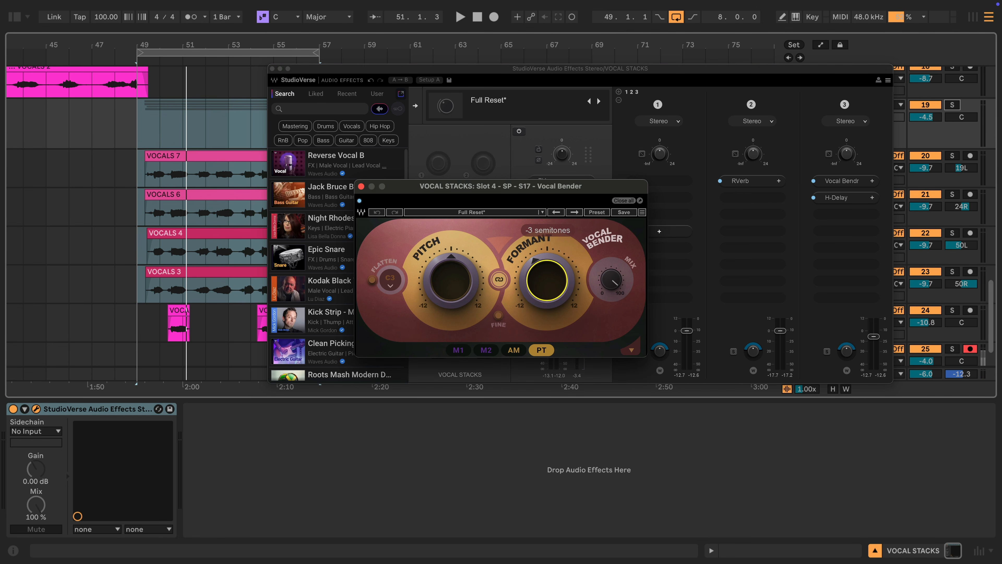
key(space)
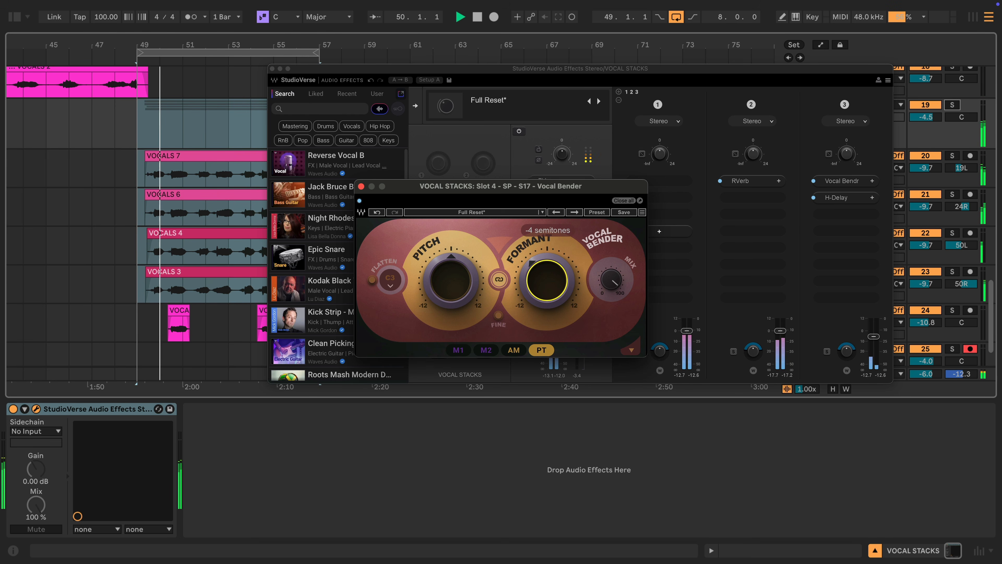
drag(547, 288, 546, 279)
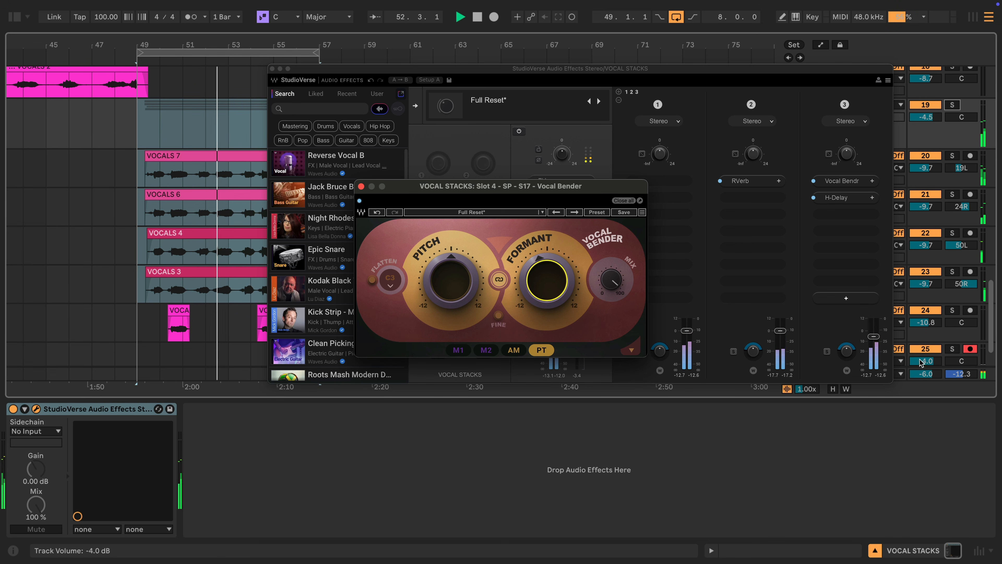
drag(874, 337, 873, 352)
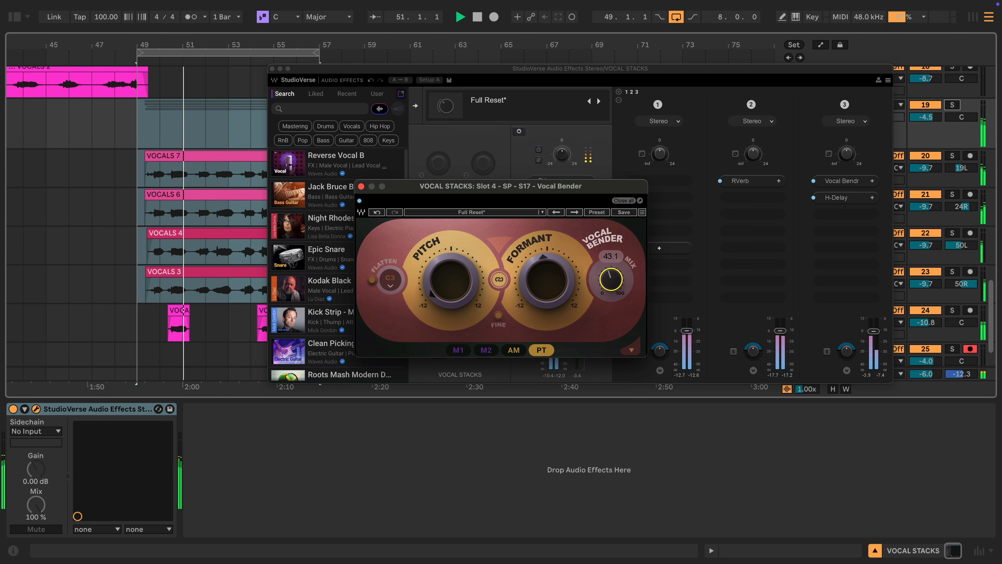
drag(611, 279, 611, 278)
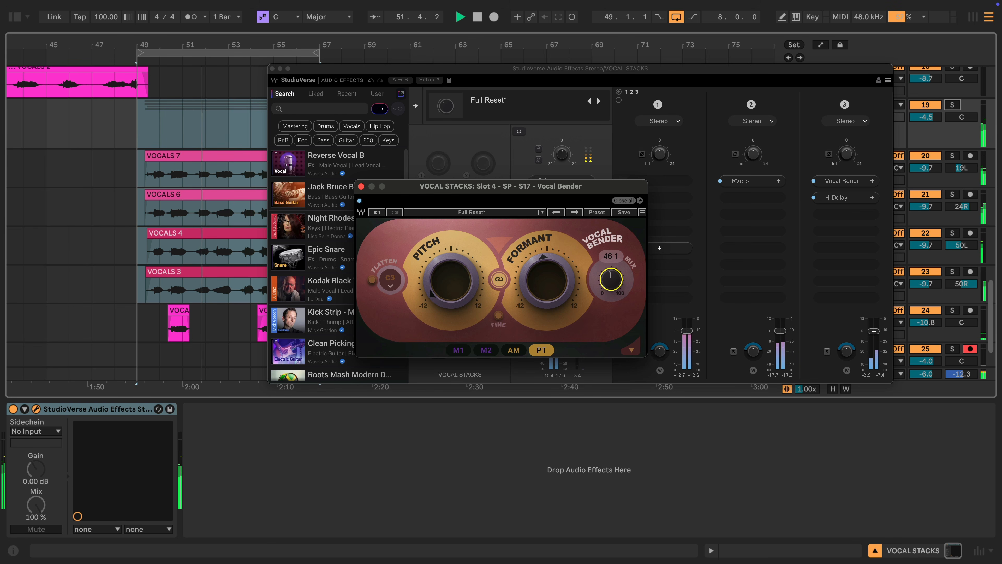
click(846, 214)
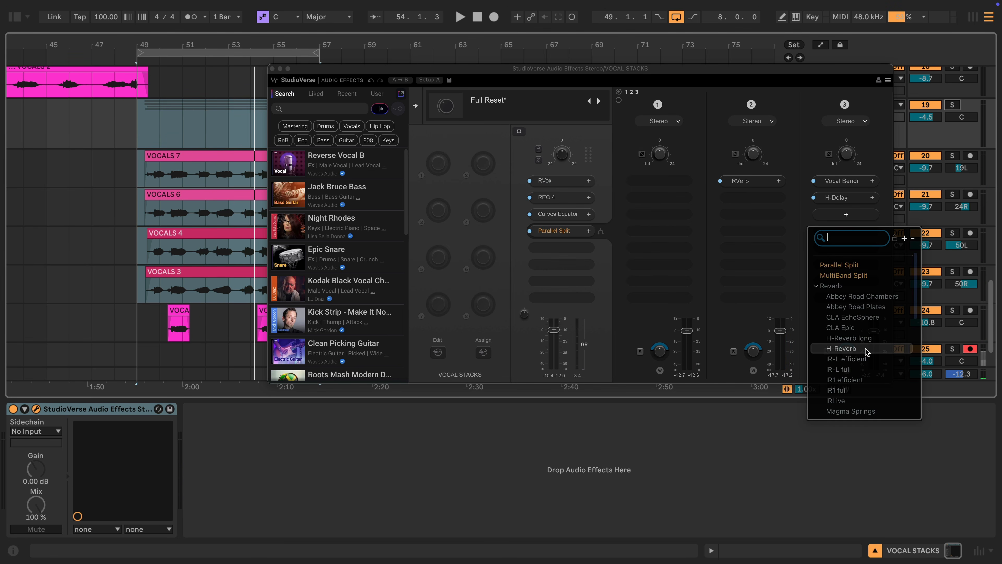
- Add H-Reverb to path 3 with its dry/wet lowered to 49.4
click(841, 348)
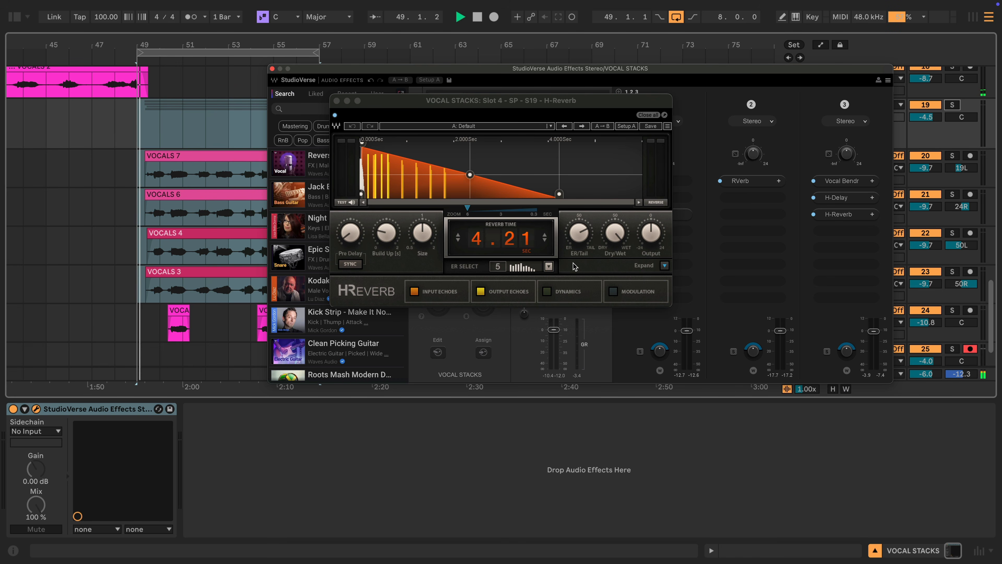
click(609, 237)
drag(609, 237, 608, 259)
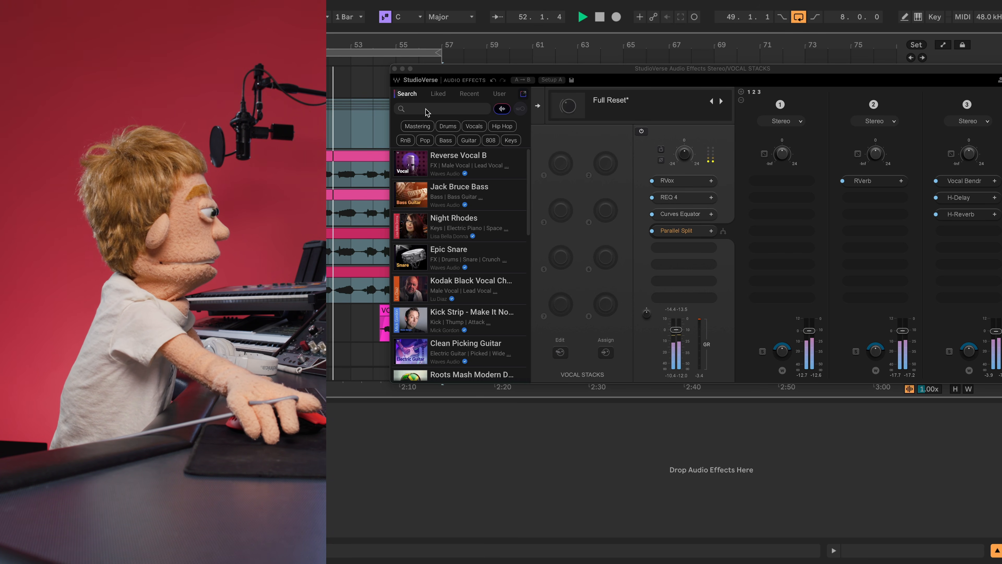
- Close StudioVerse and add OneKnob Pumper Stereo after it on the vocal track
click(394, 68)
key(space)
click(338, 17)
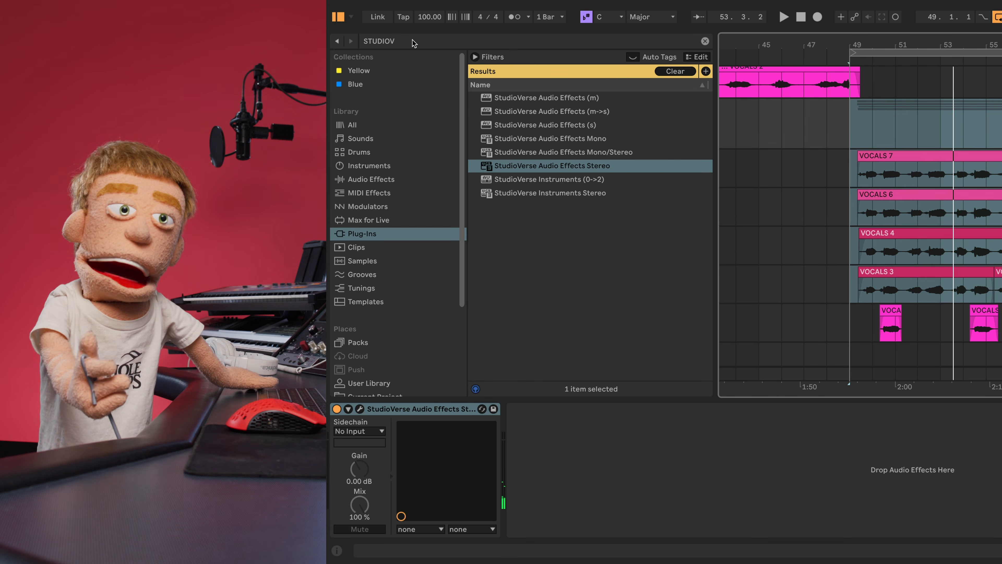
click(419, 42)
text(PU)
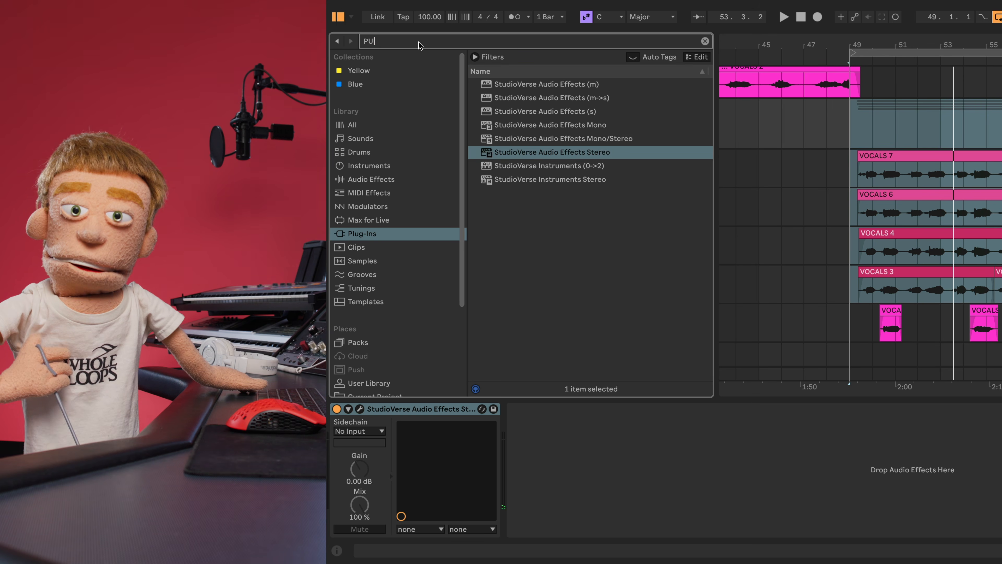
text(MPER)
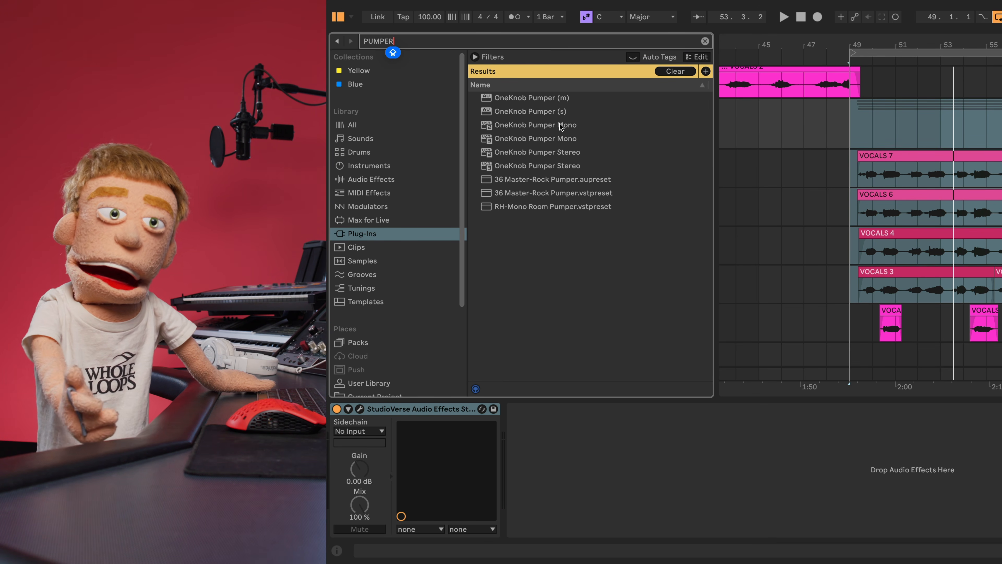
click(542, 165)
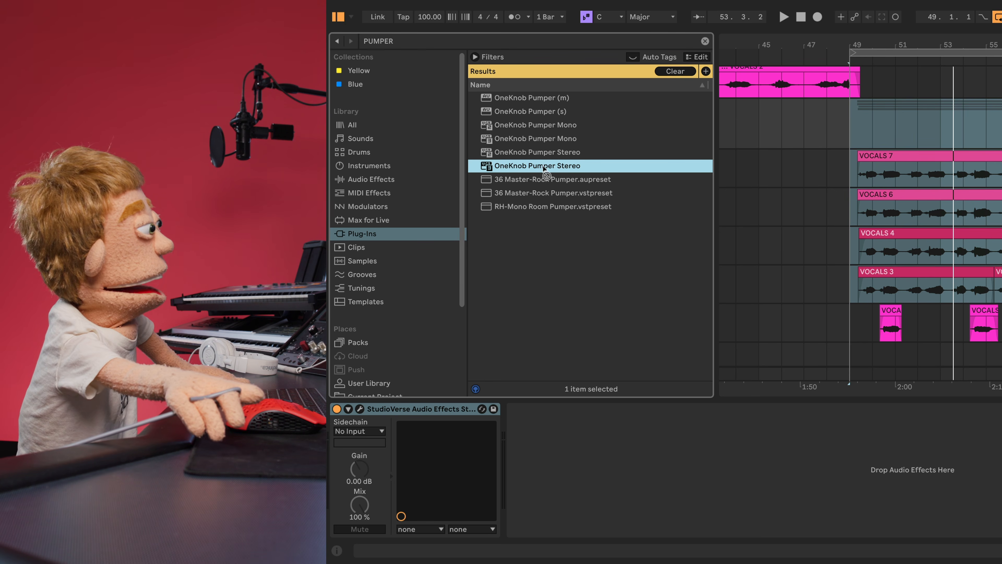
drag(576, 431, 530, 437)
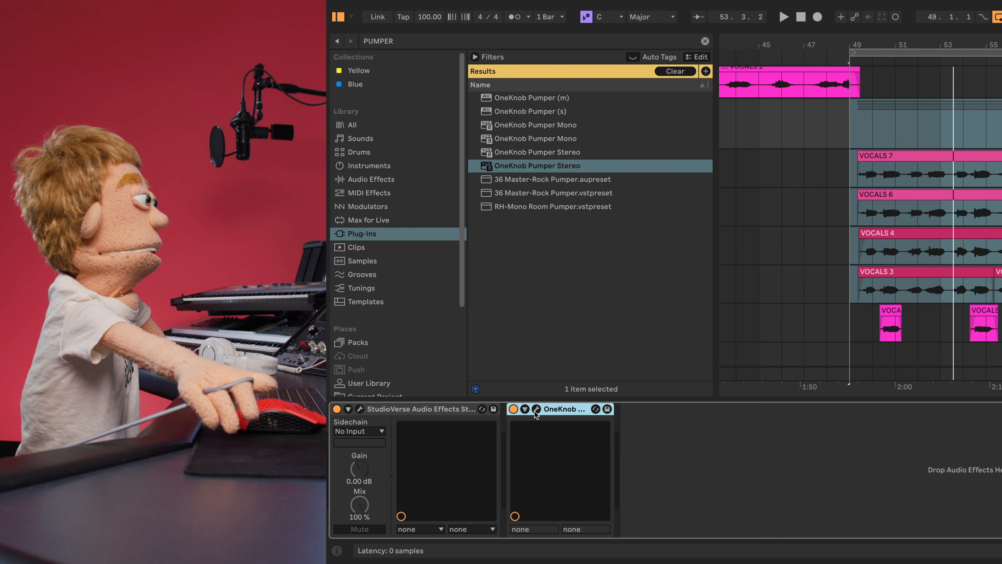
- Lower the Pumper amount from 6.9 to 5.3, close it, and hide the browser
click(536, 411)
key(space)
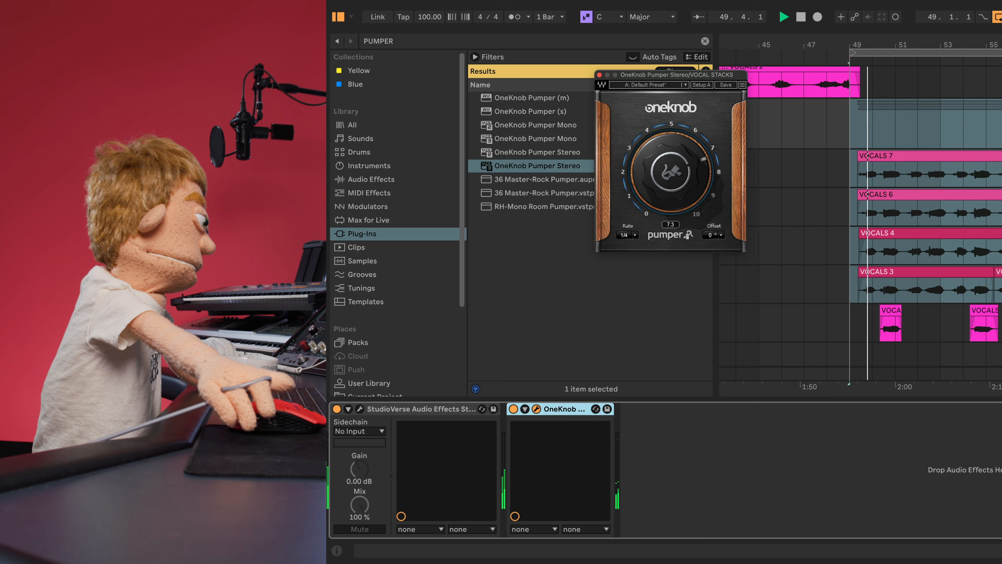
drag(670, 172, 655, 189)
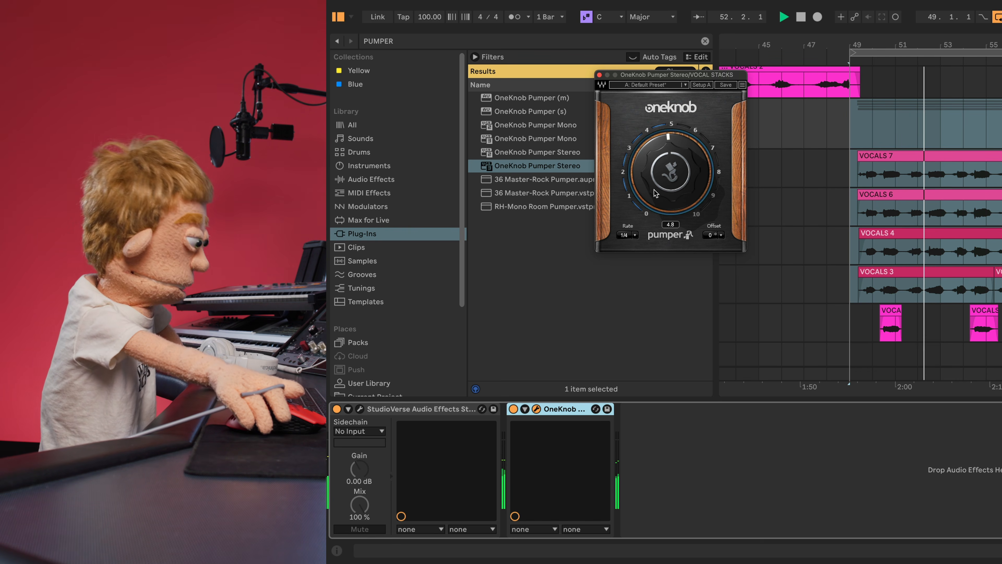
click(599, 75)
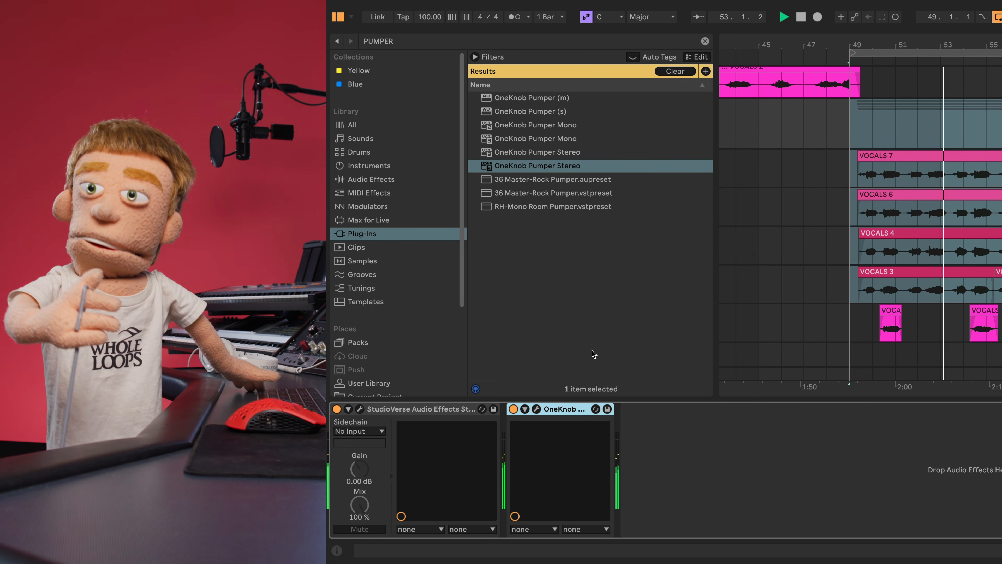
click(336, 17)
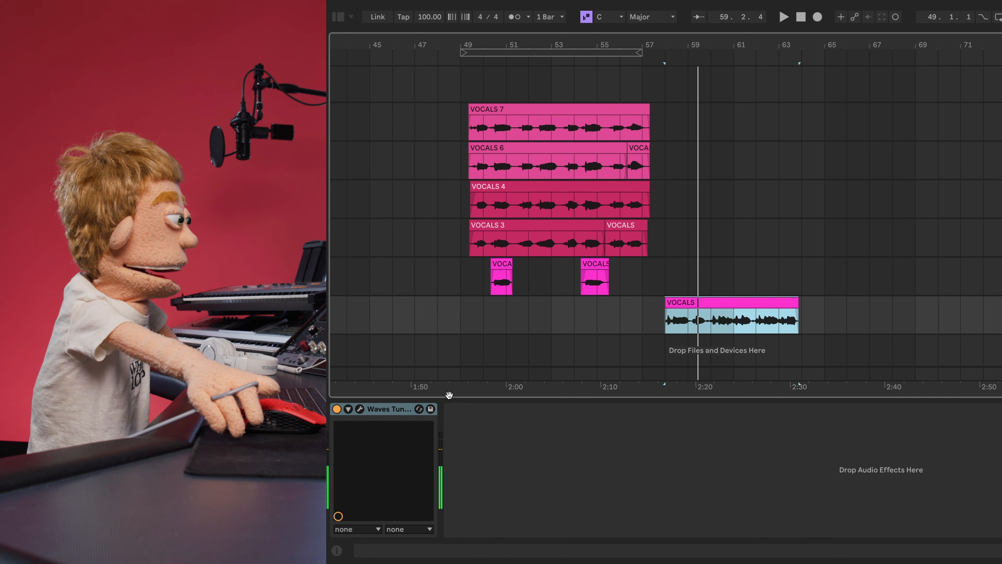
- Audition the recorded VOCALS clip through Waves Tune Real-Time
click(360, 409)
drag(674, 50, 679, 49)
click(518, 298)
key(space)
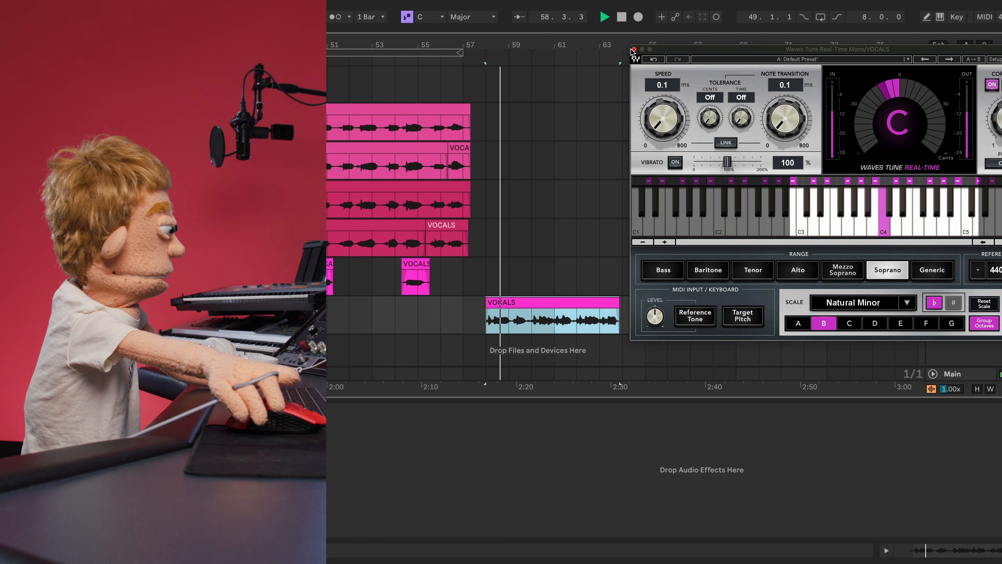
click(633, 50)
- Add Vocal Bender Mono to the VOCALS track with formant lowered to -7 semitones
key(ctrl+alt+b)
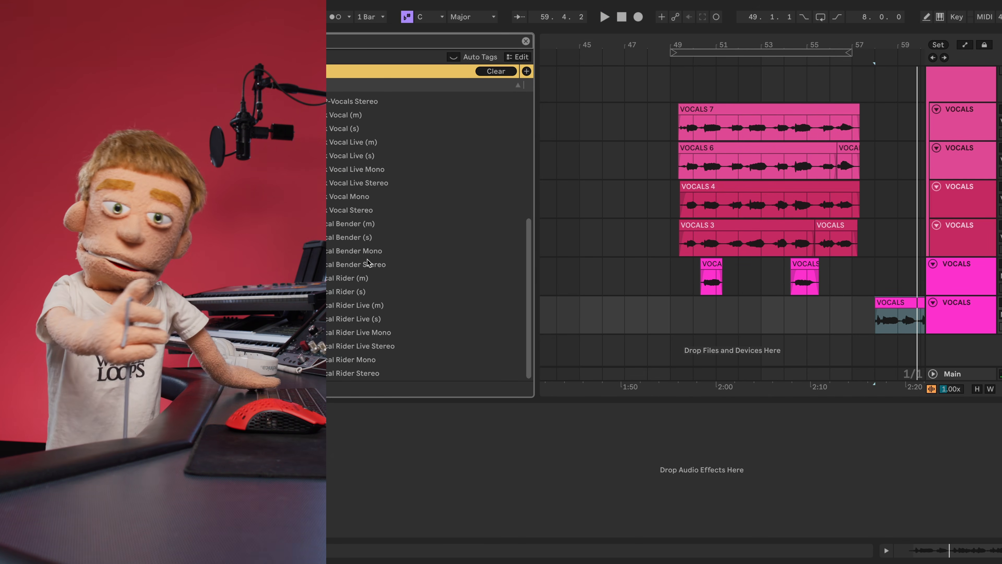
drag(347, 252, 409, 479)
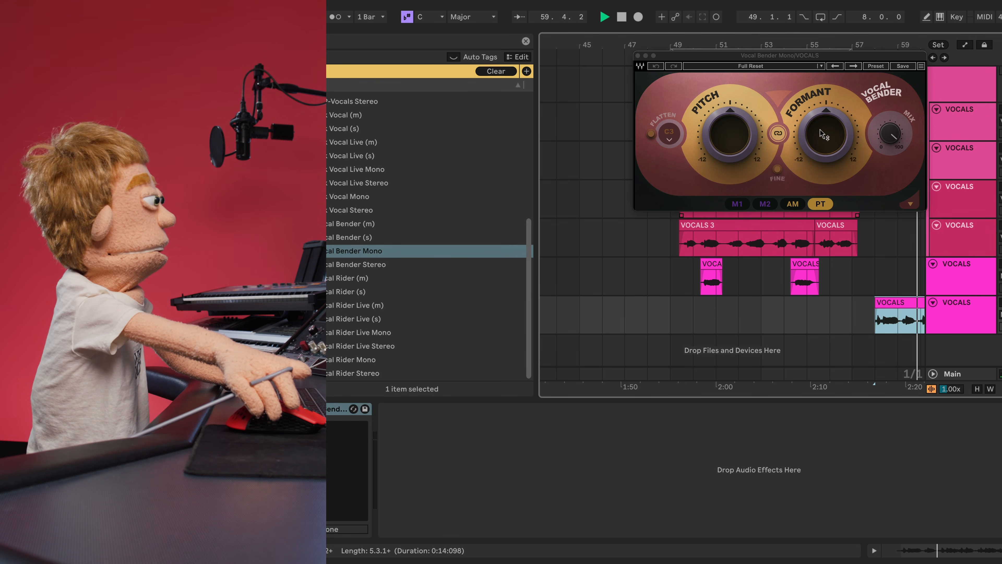
click(821, 136)
key(space)
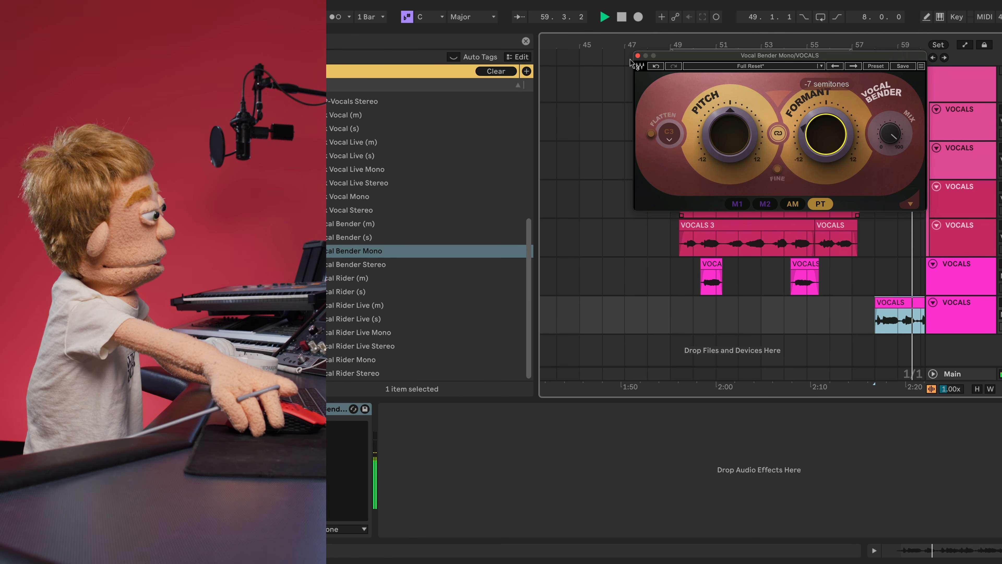
key(super+alt+b)
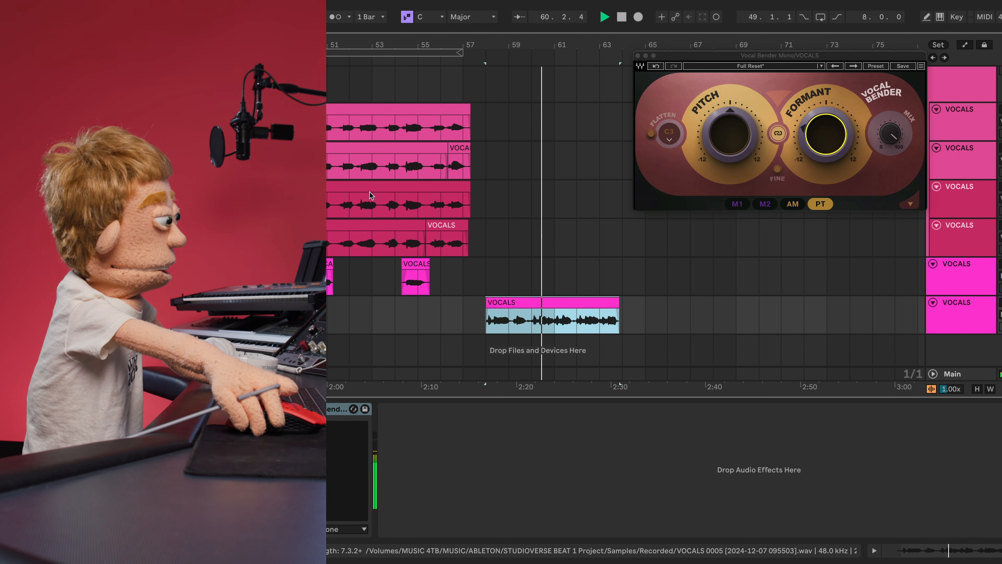
drag(824, 143, 824, 170)
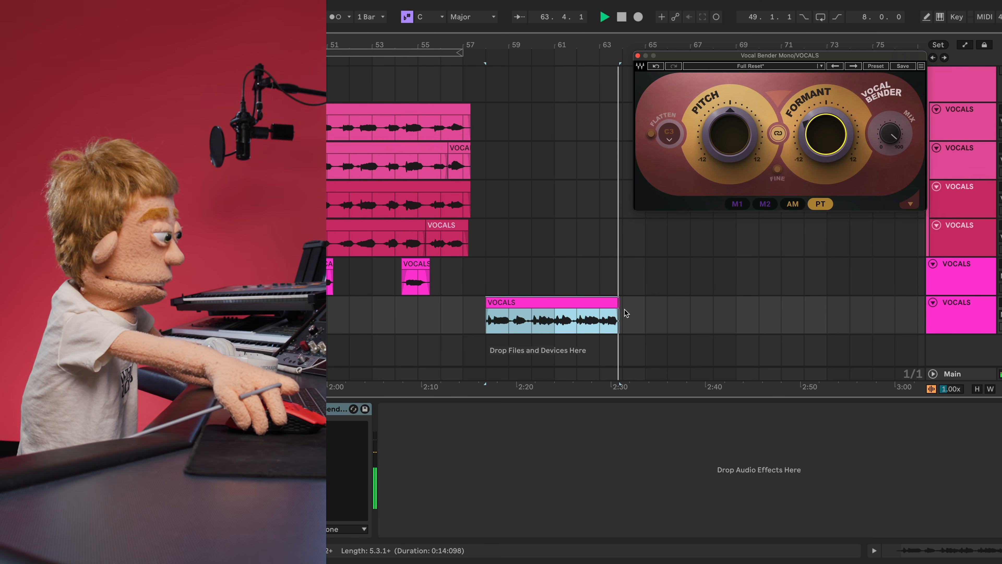
click(508, 93)
key(space)
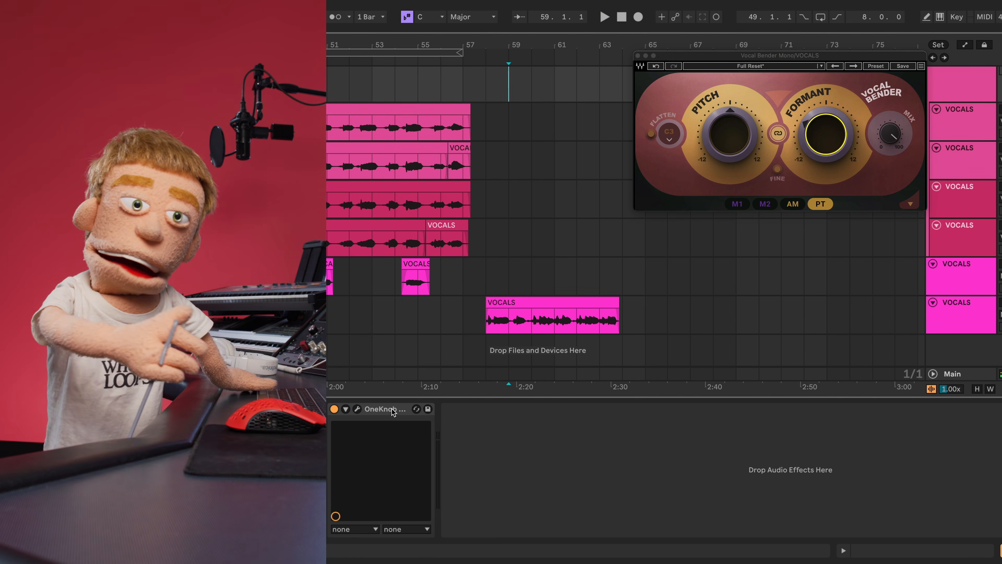
- Replay the VOCALS clip from its start and open the track's OneKnob Pumper
click(488, 314)
key(space)
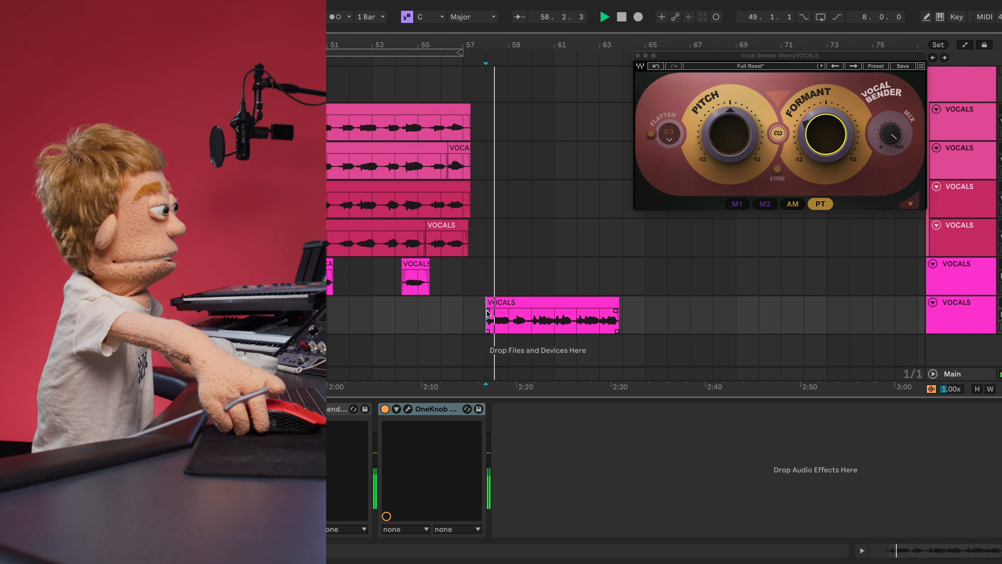
click(407, 409)
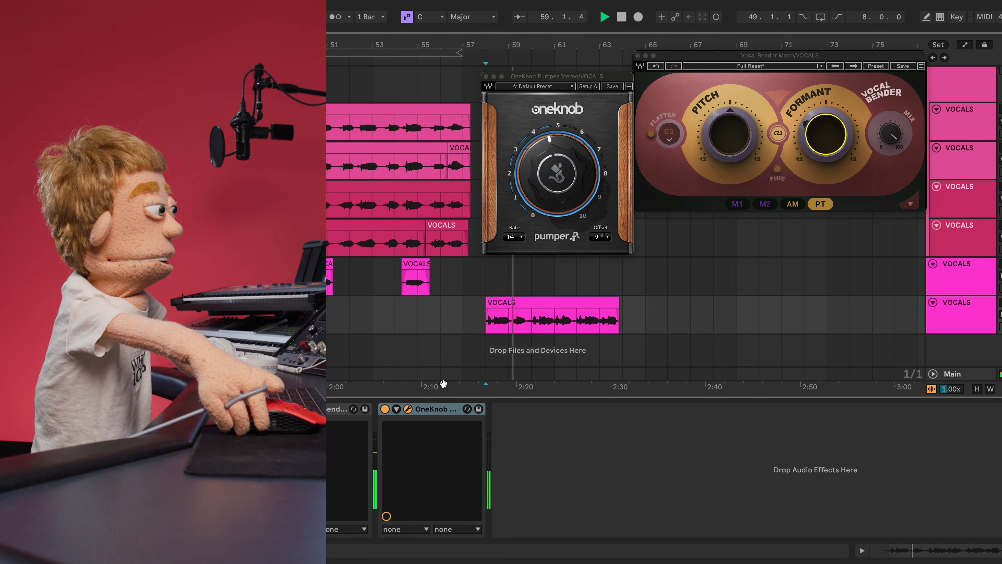
- Raise the pumper Offset from 9° to 11° and lower track 25 to -5.6 dB
drag(596, 237, 597, 233)
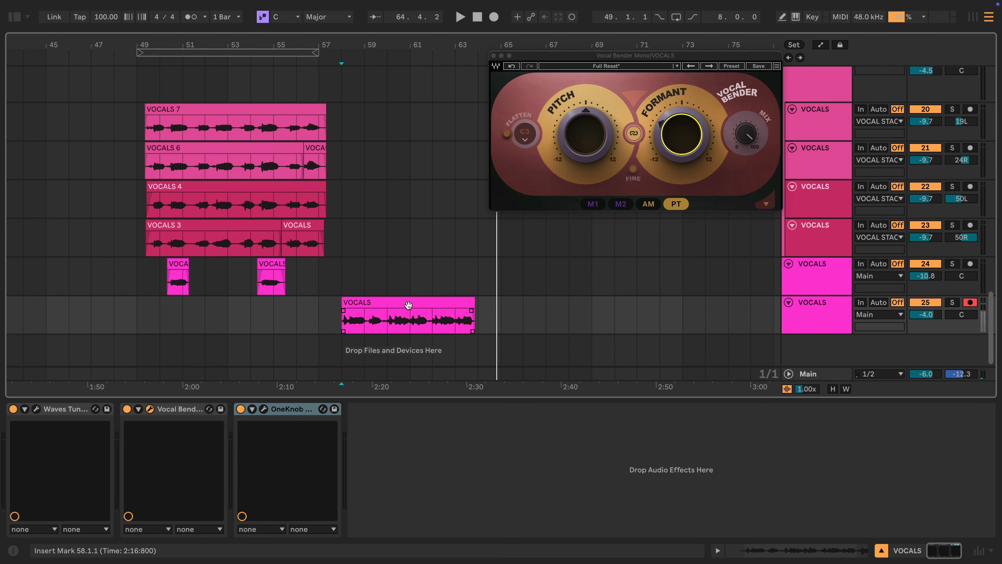
click(408, 305)
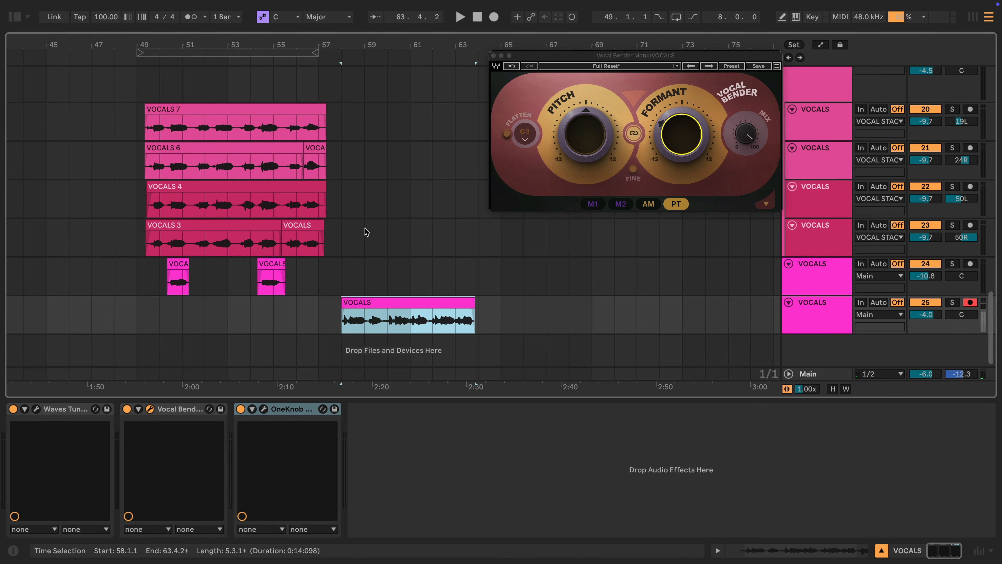
click(149, 90)
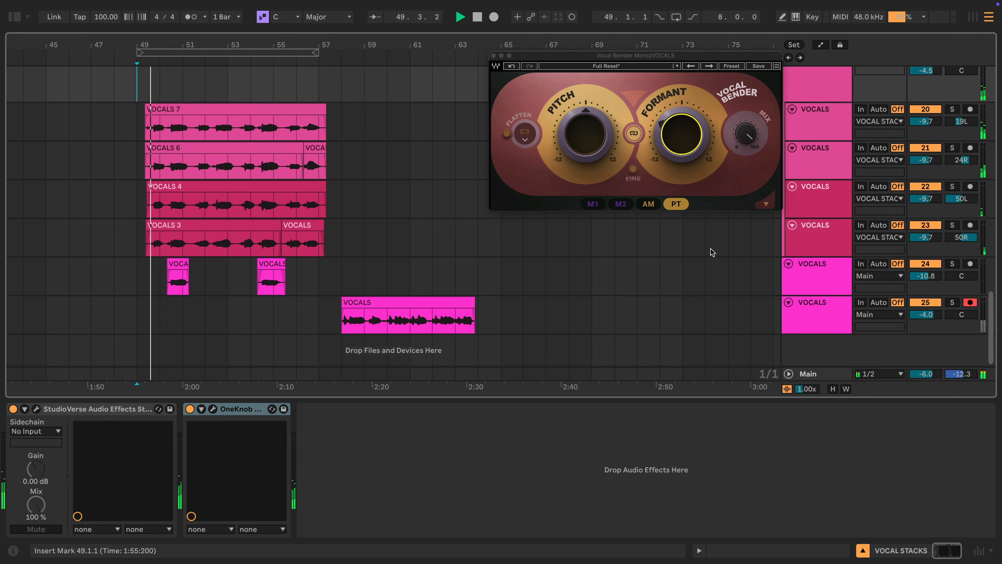
scroll(925, 149, up, 1)
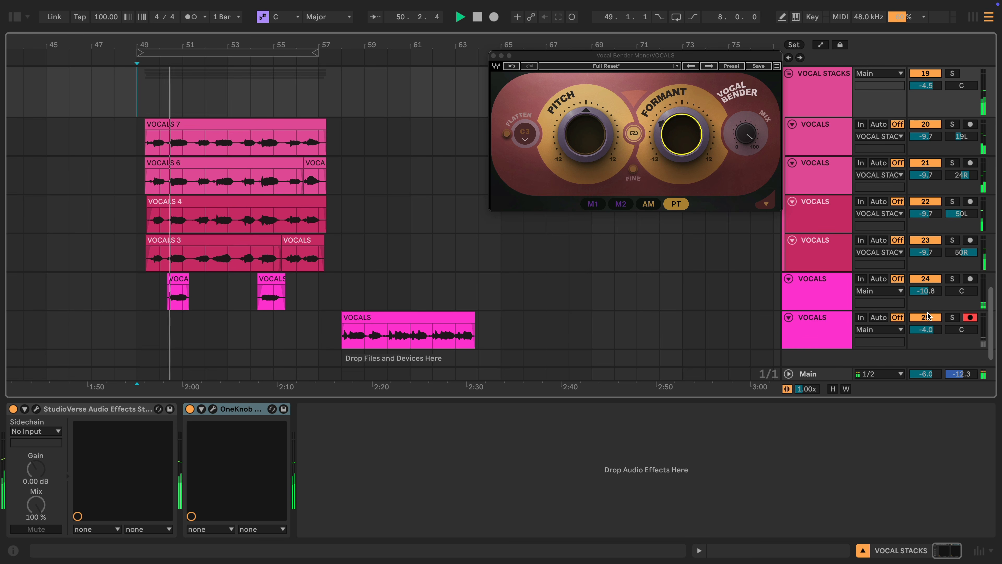
drag(931, 331, 926, 331)
scroll(728, 296, up, 2)
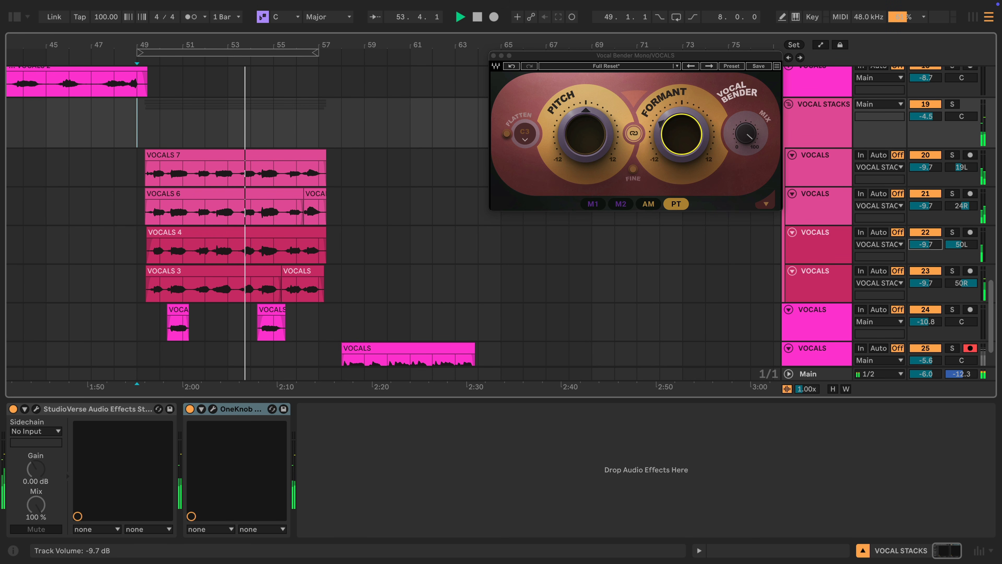
scroll(743, 232, down, 1)
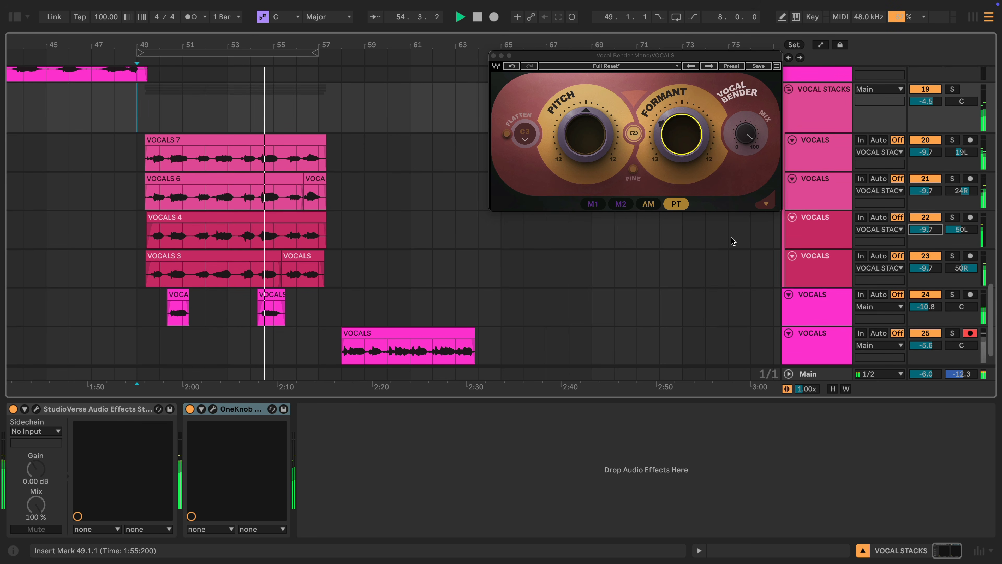
scroll(730, 240, down, 2)
scroll(753, 231, up, 4)
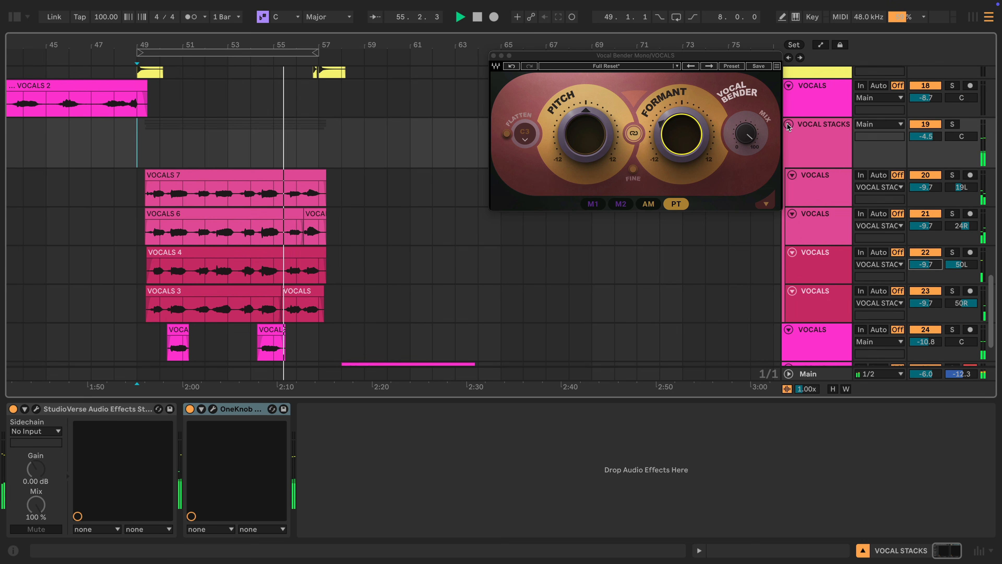
- Fold the VOCAL STACKS group and lengthen the VOCALS clip's fade-in
click(789, 125)
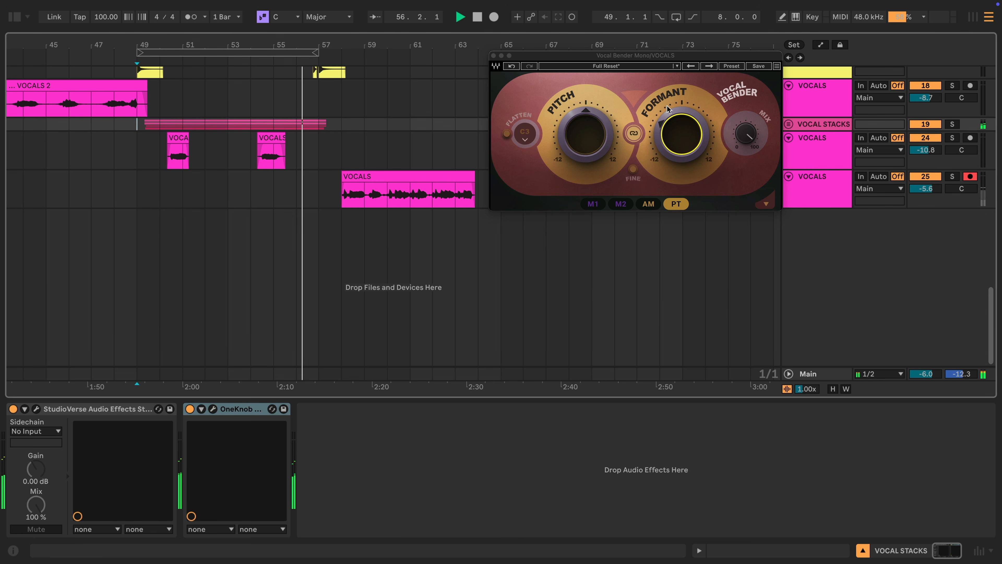
click(328, 191)
drag(322, 185, 327, 185)
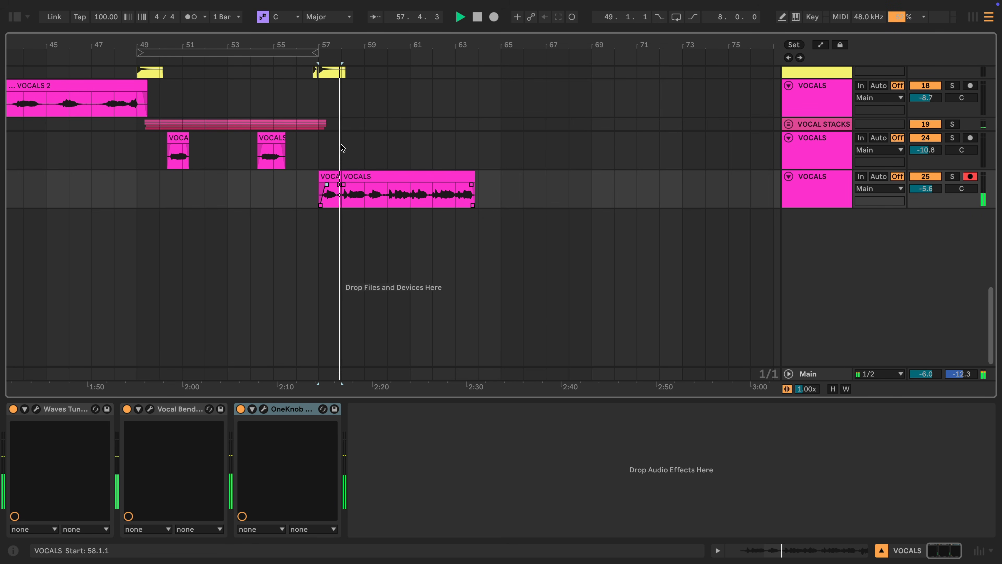
drag(340, 44, 393, 116)
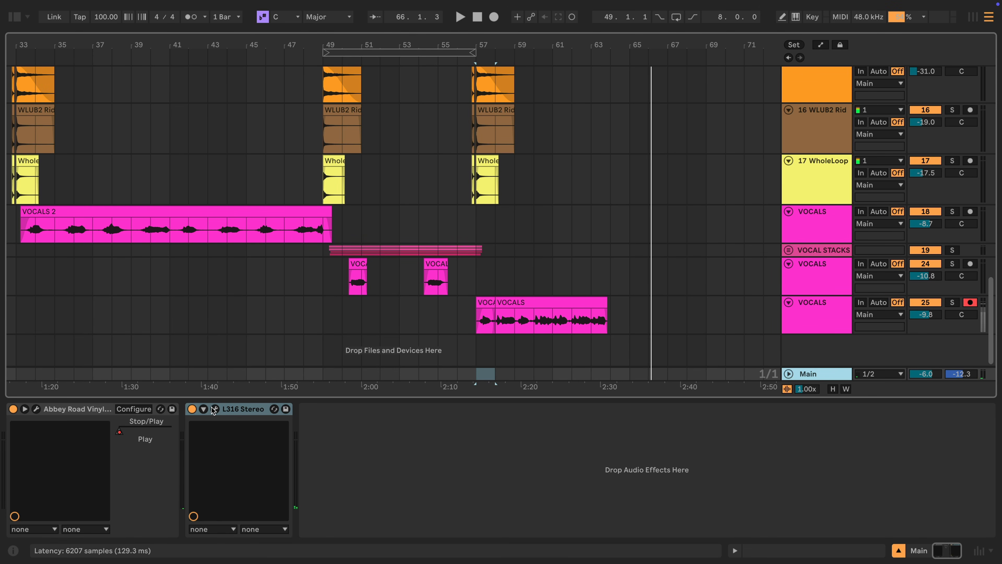
- Open the master's L316 Stereo window, reposition it, and zoom out to the whole song
click(214, 409)
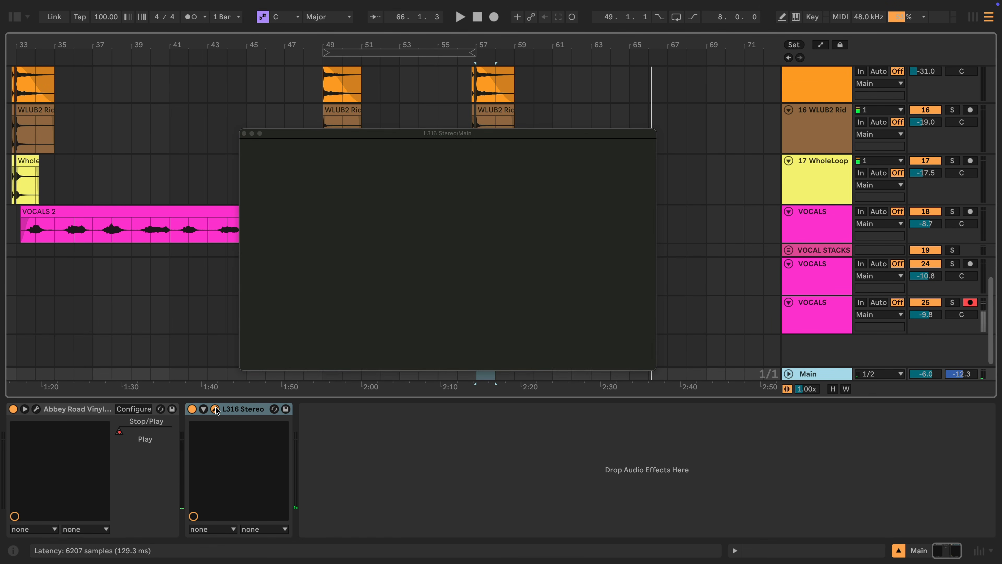
drag(422, 137, 575, 91)
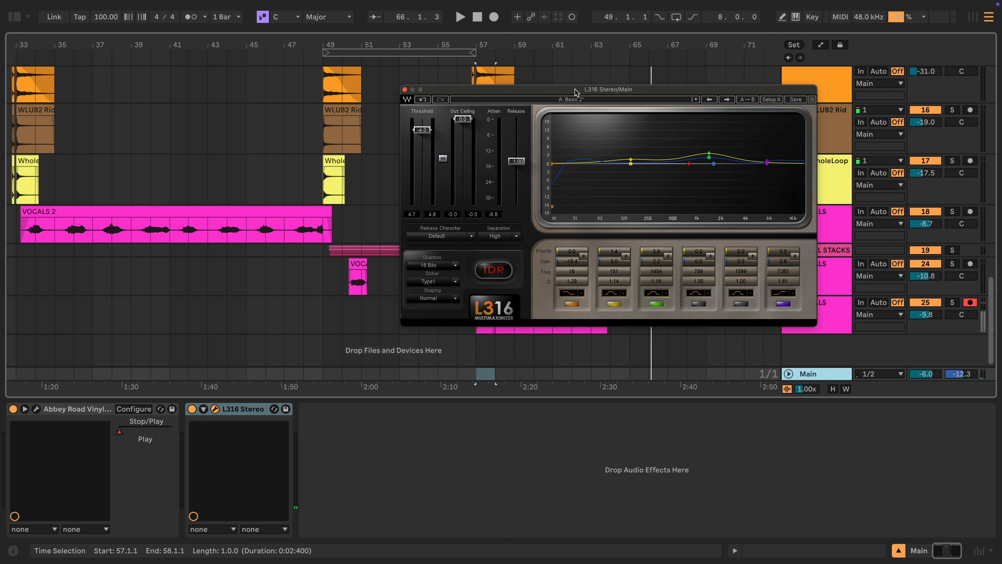
drag(324, 42, 523, 42)
drag(569, 89, 155, 49)
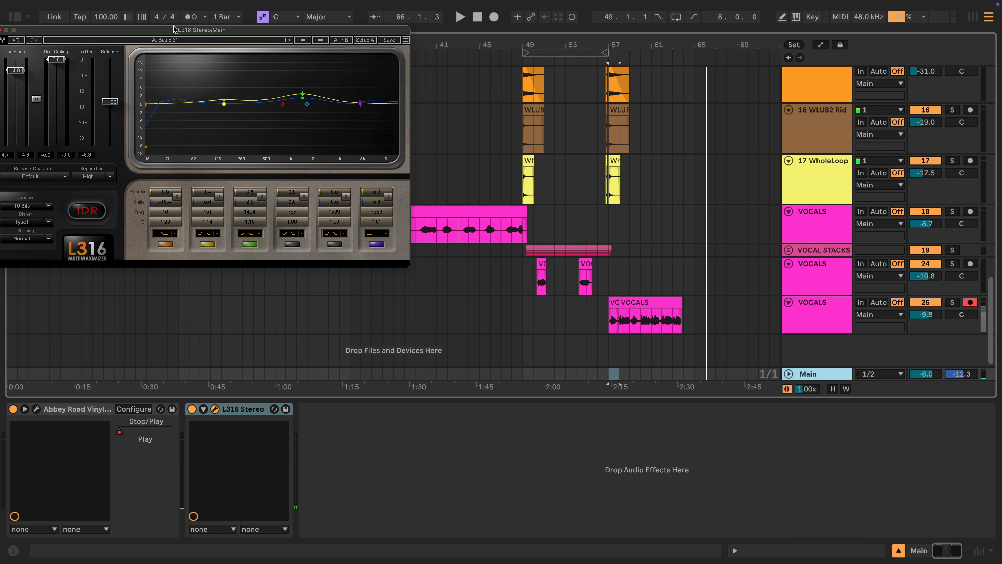
drag(150, 28, 311, 34)
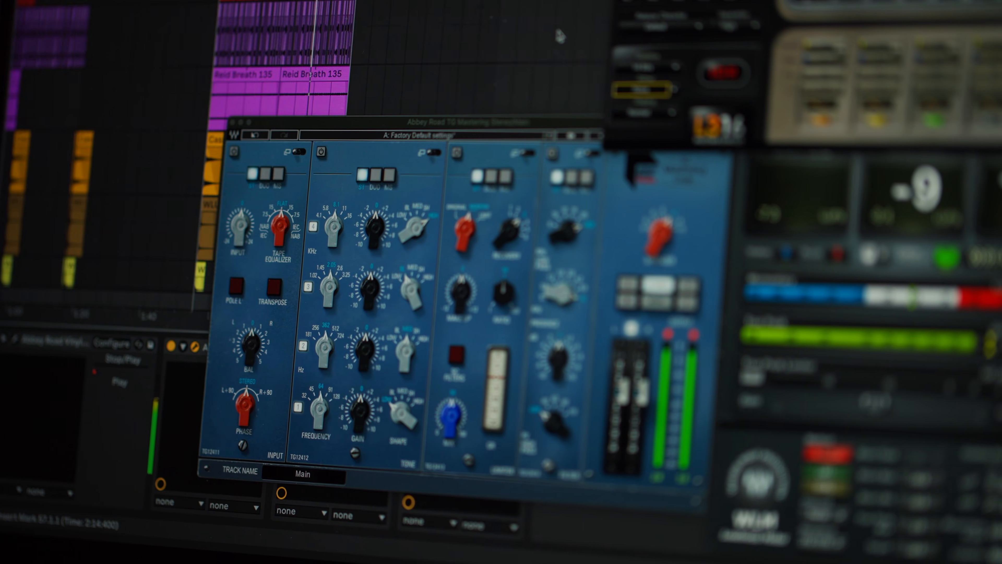
scroll(541, 38, up, 5)
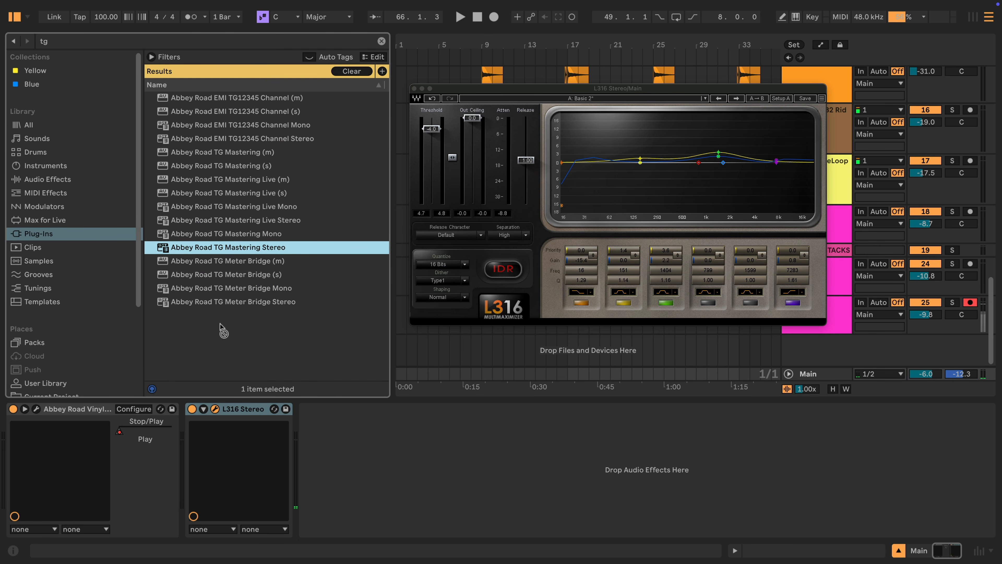
- Add Abbey Road TG Mastering Stereo before L316 on the master and play it
drag(219, 327, 194, 431)
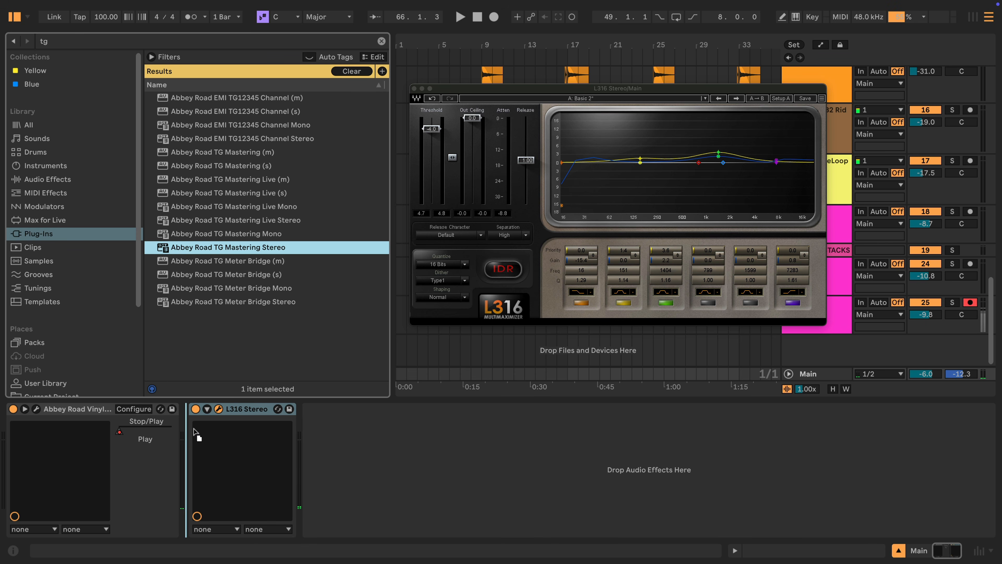
drag(120, 438, 104, 445)
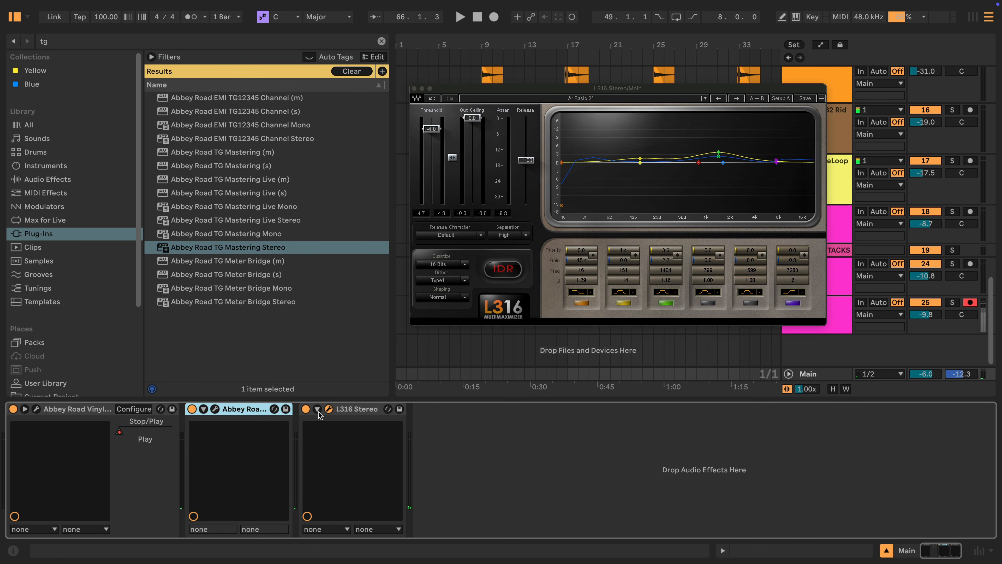
click(215, 408)
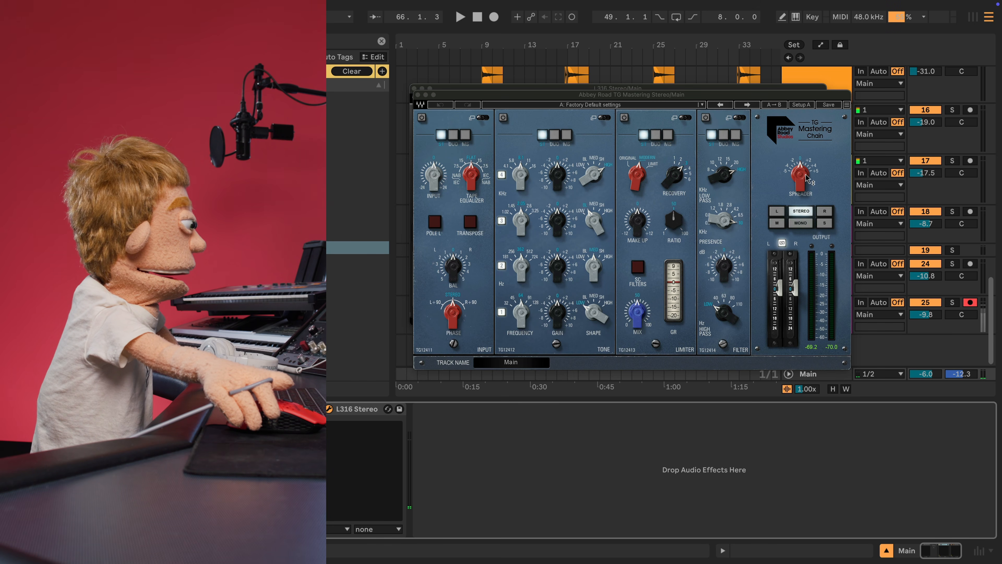
drag(802, 179, 802, 176)
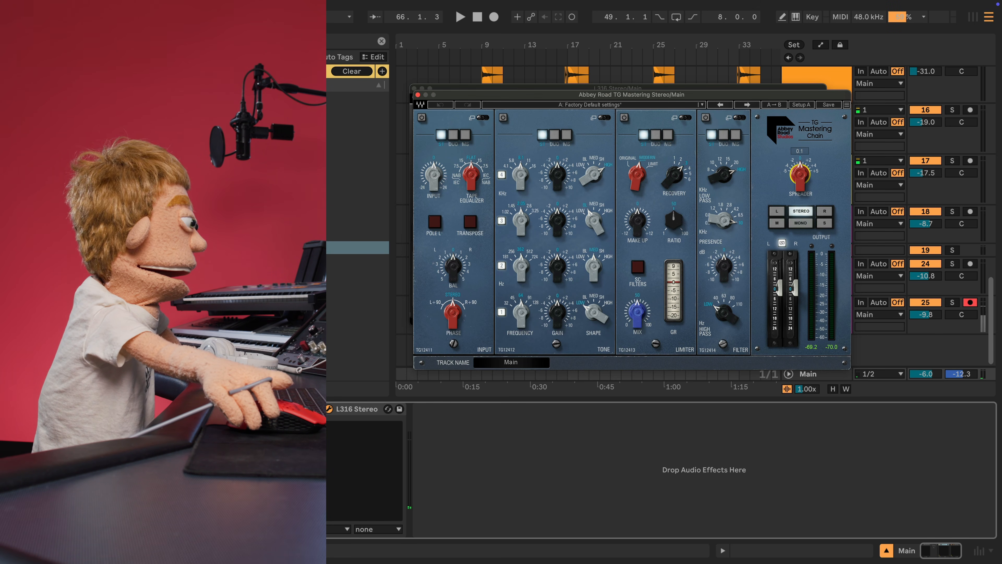
key(space)
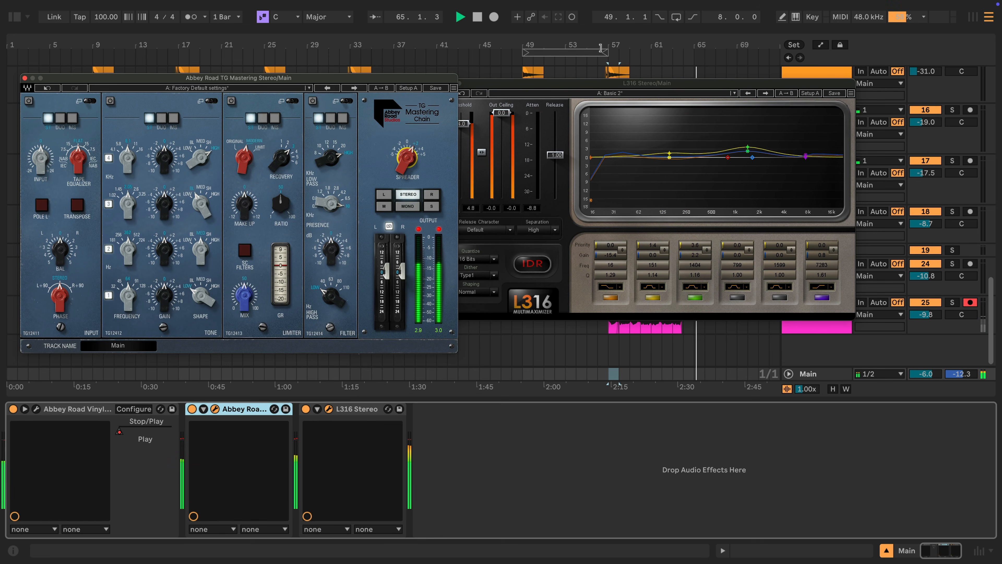
- Loop bars 49–65, compare TG Mastering against bypass, then close its window
drag(600, 47, 690, 46)
click(691, 50)
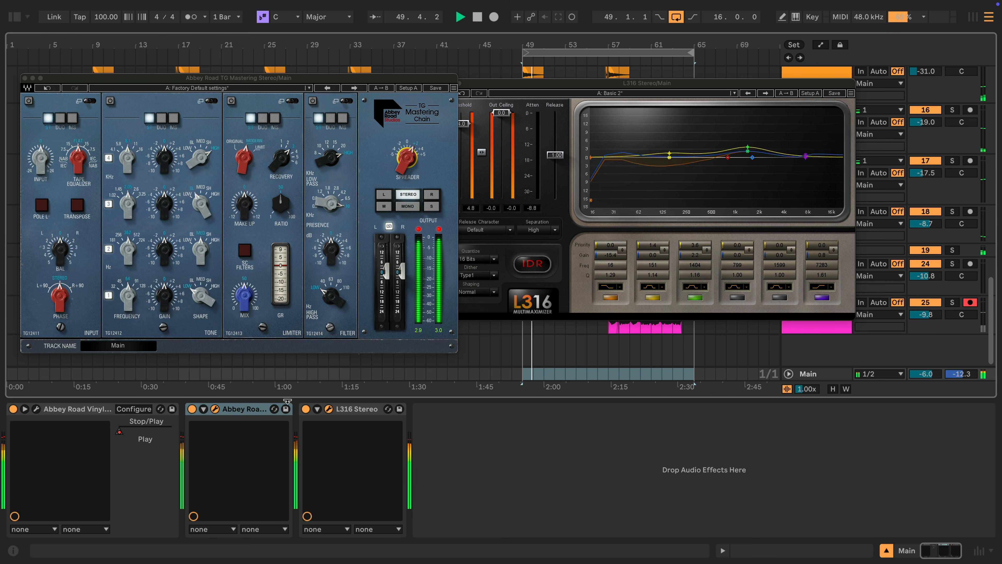
click(247, 411)
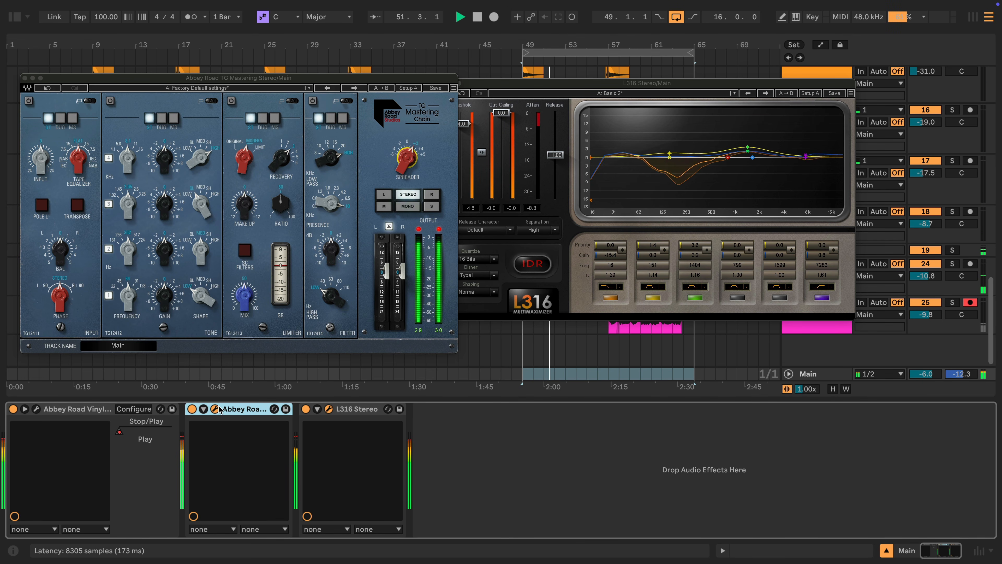
click(192, 410)
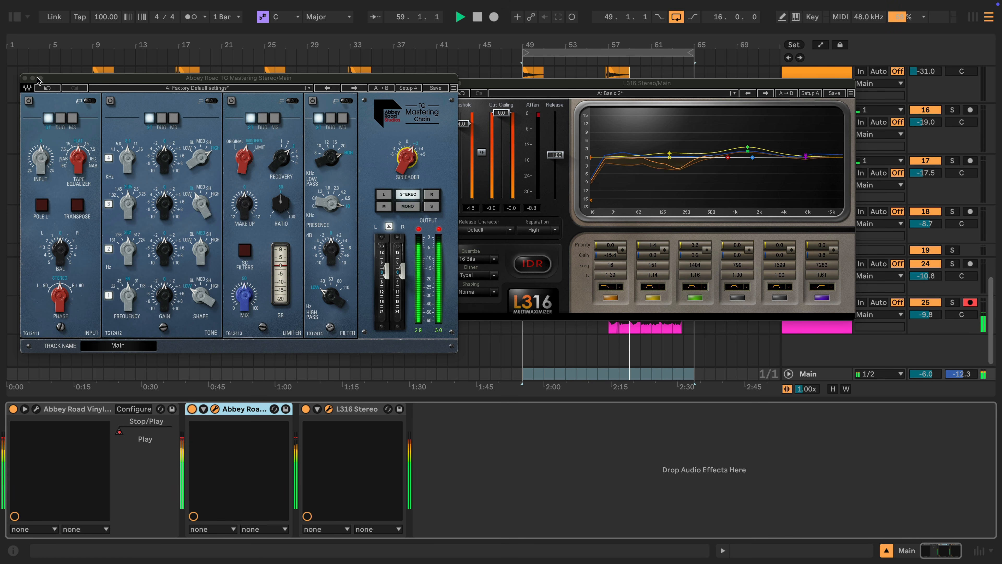
click(25, 78)
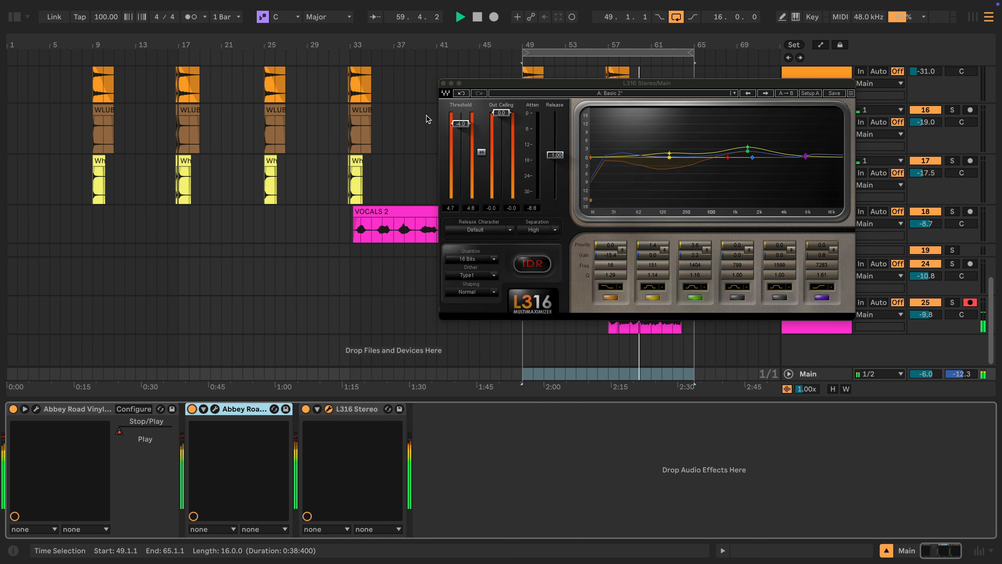
- Set the L316 threshold to -3.0 and close the L316 window
drag(460, 124, 460, 123)
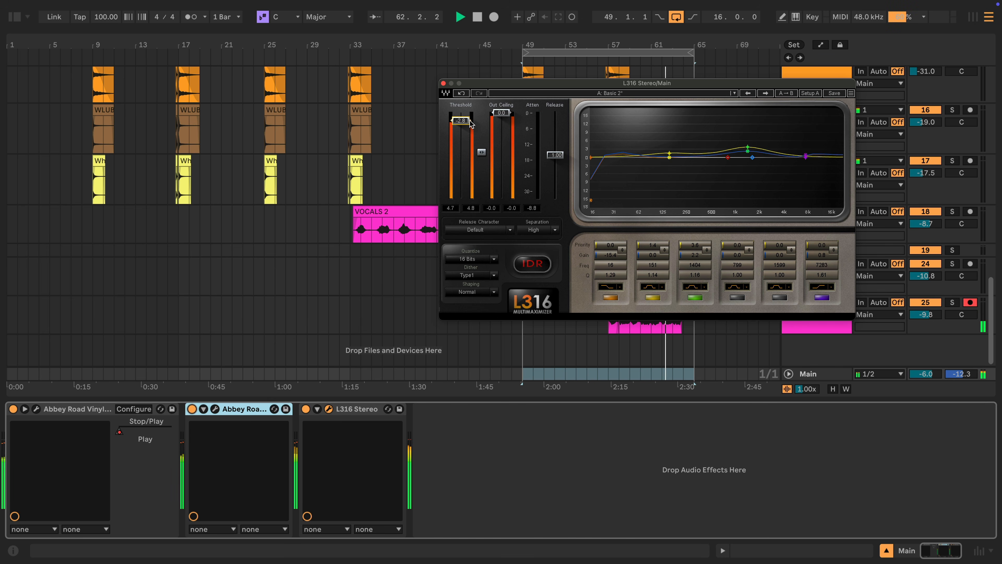
drag(461, 120, 461, 121)
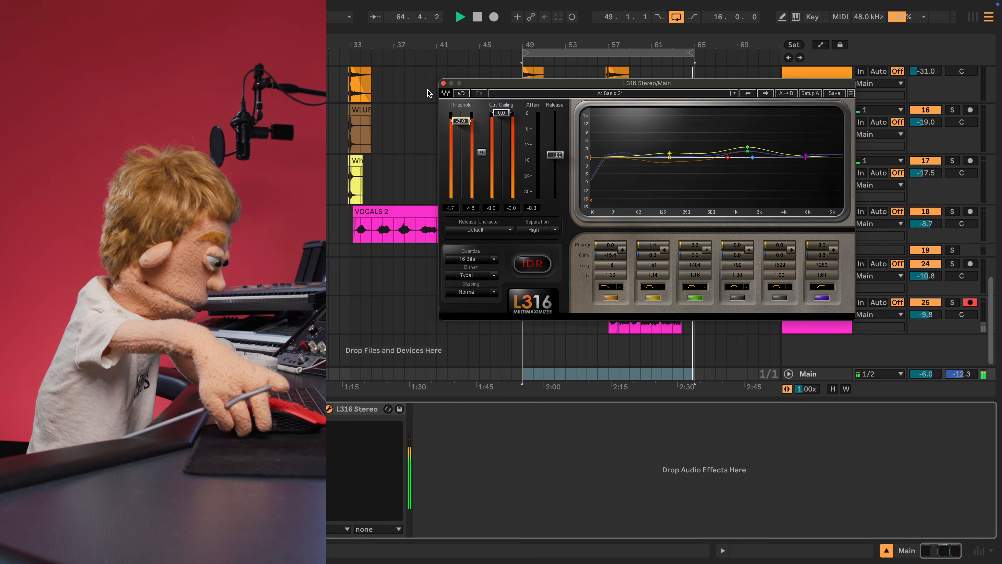
click(443, 83)
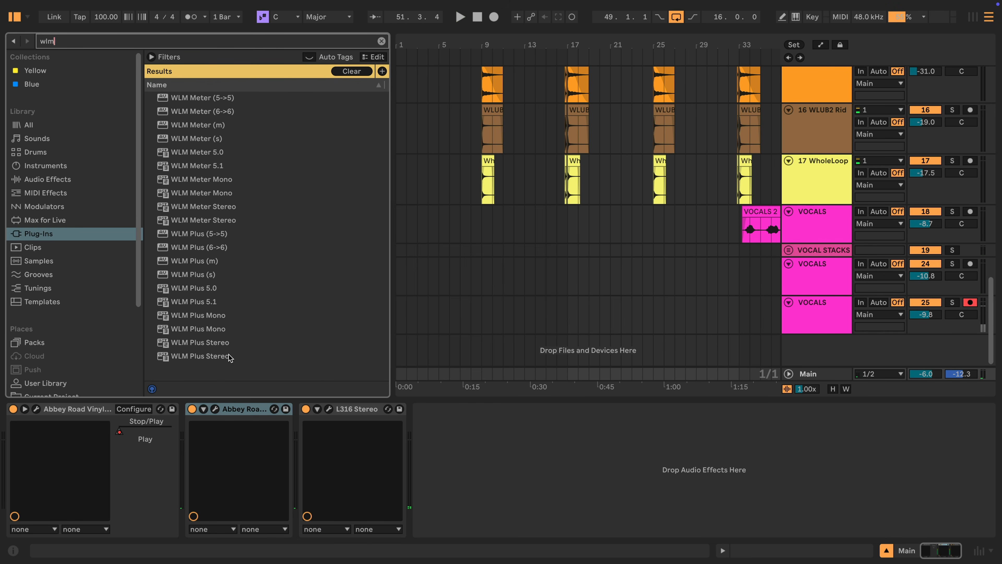
- Place WLM Plus Stereo after L316 on the Main track and play the song to read about -8 LUFS
drag(228, 354, 252, 365)
drag(420, 420, 420, 421)
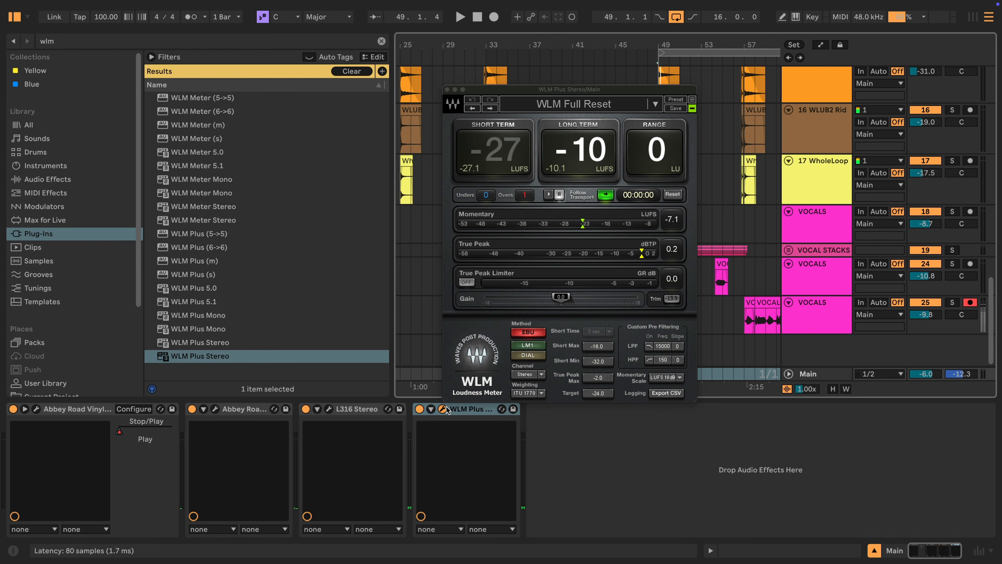
key(space)
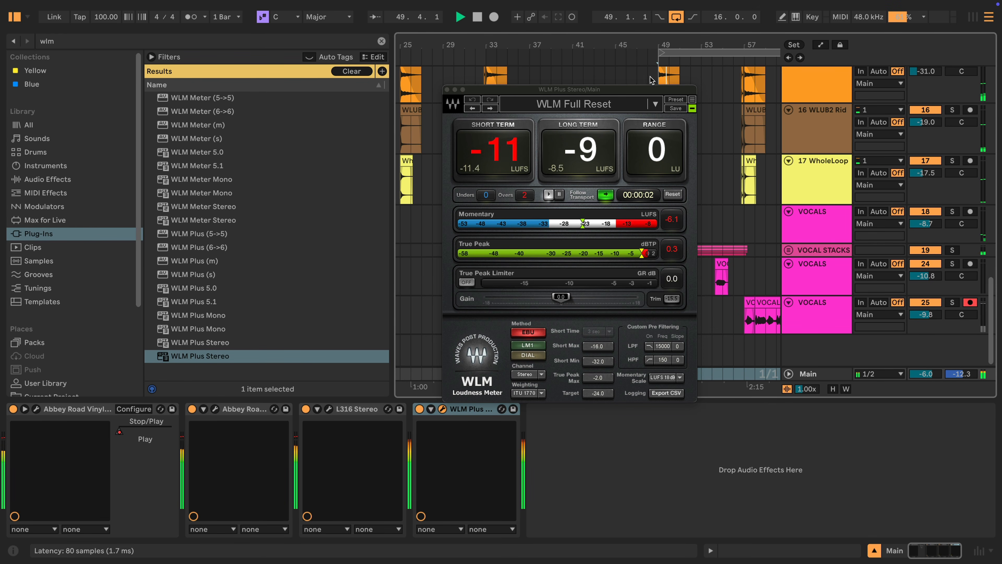
drag(629, 44, 575, 43)
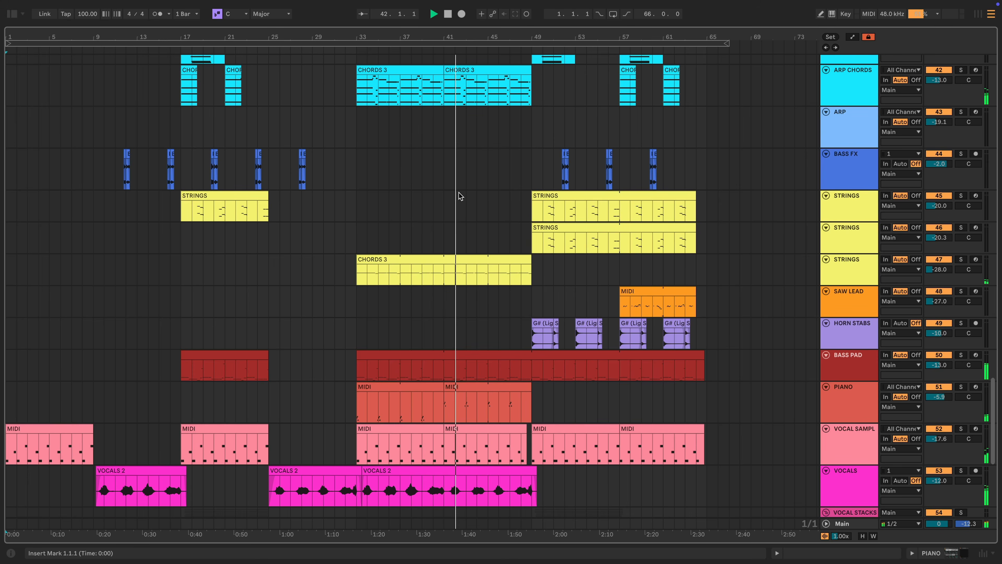
- Review chords, bells, arp chords, bass pad, piano, vocal sample, snaps, clap and kick tracks; close CR8 Sampler
scroll(460, 192, up, 15)
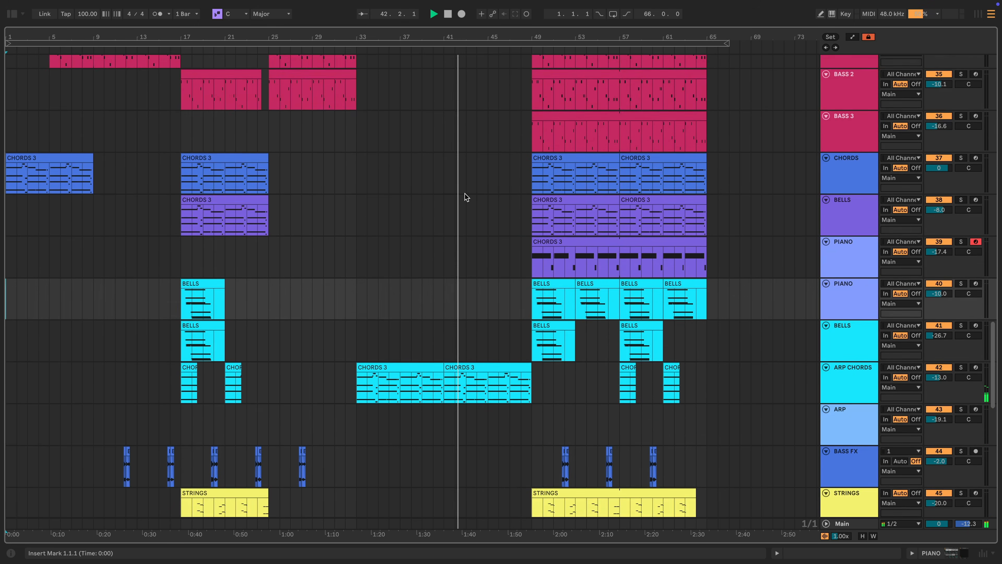
scroll(472, 190, up, 10)
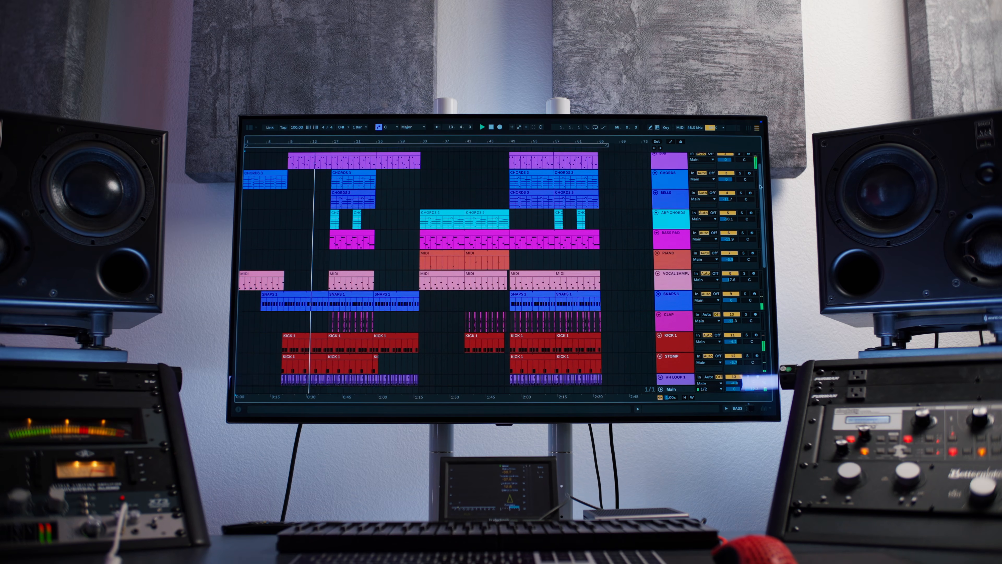
drag(760, 187, 771, 291)
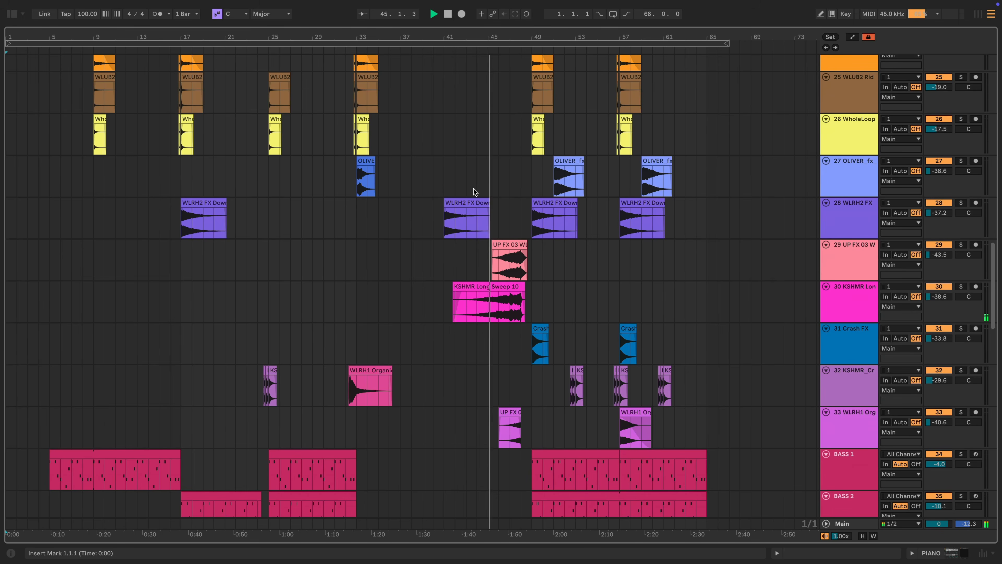
scroll(475, 191, down, 3)
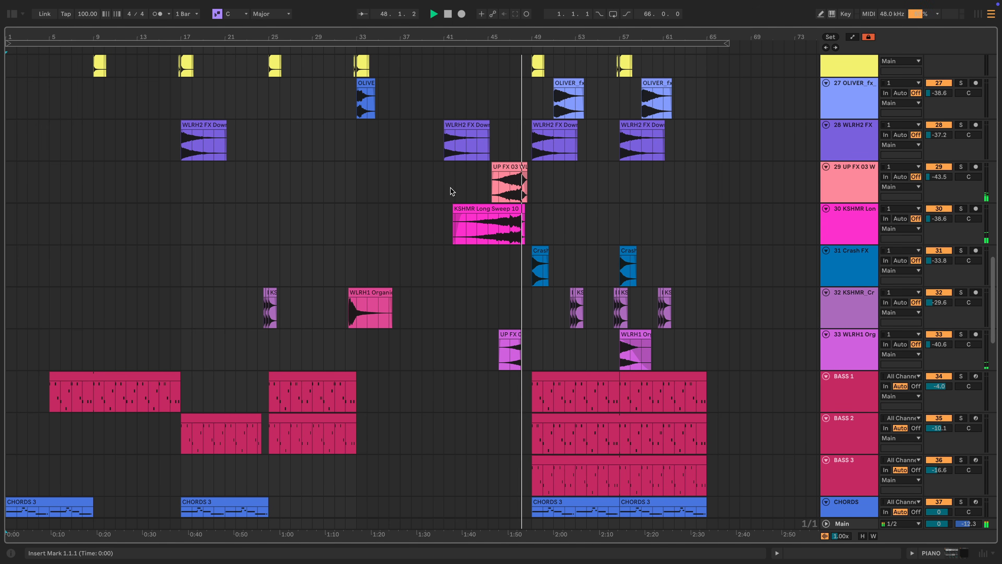
scroll(453, 191, down, 6)
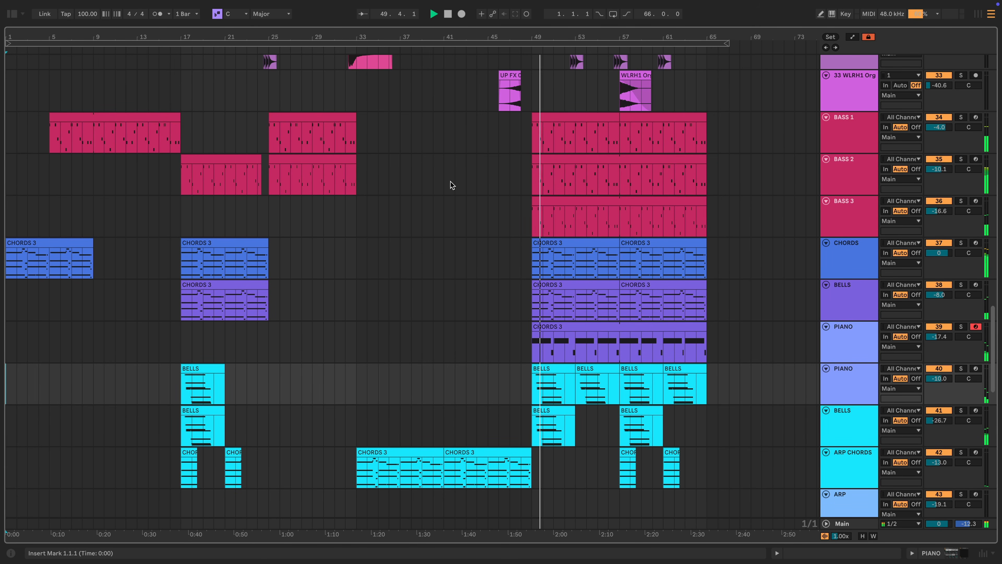
scroll(452, 186, down, 10)
scroll(452, 187, up, 8)
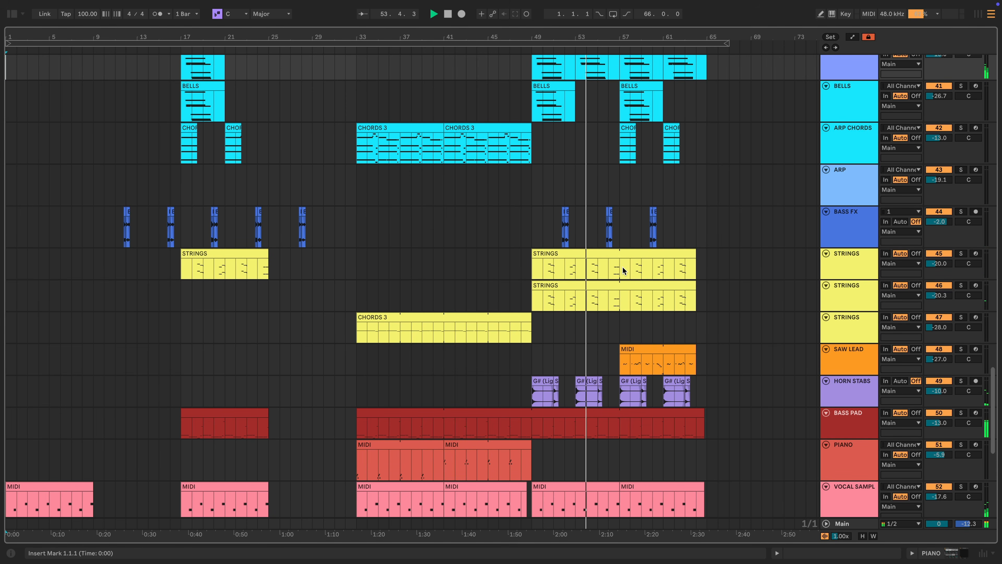
scroll(627, 265, down, 8)
scroll(628, 267, down, 1)
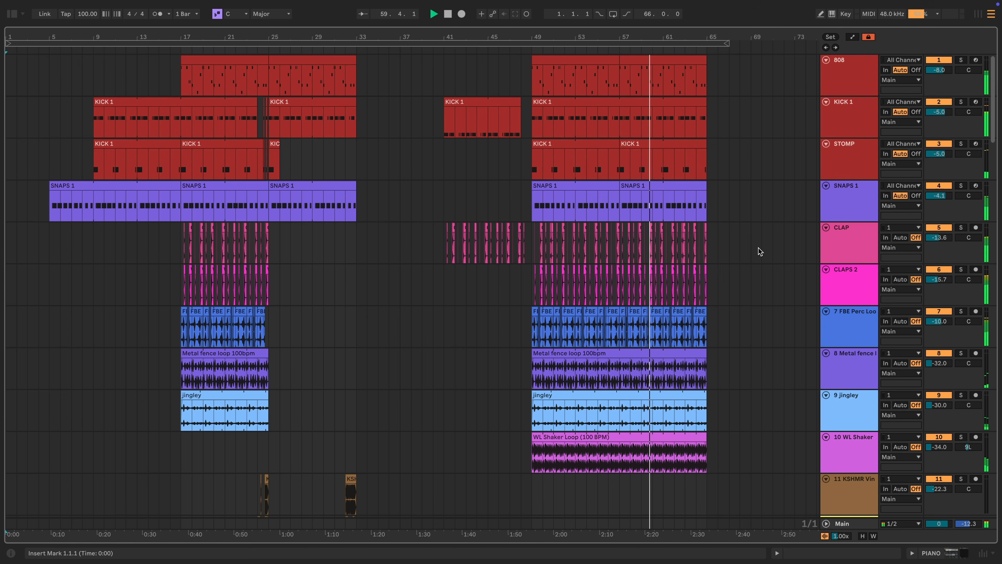
scroll(757, 252, down, 15)
scroll(755, 248, down, 17)
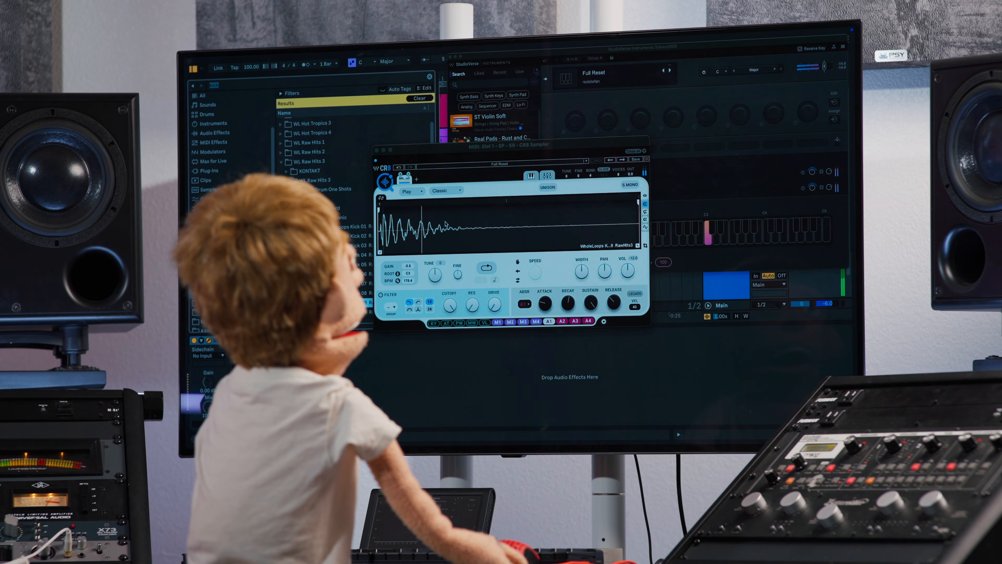
click(377, 151)
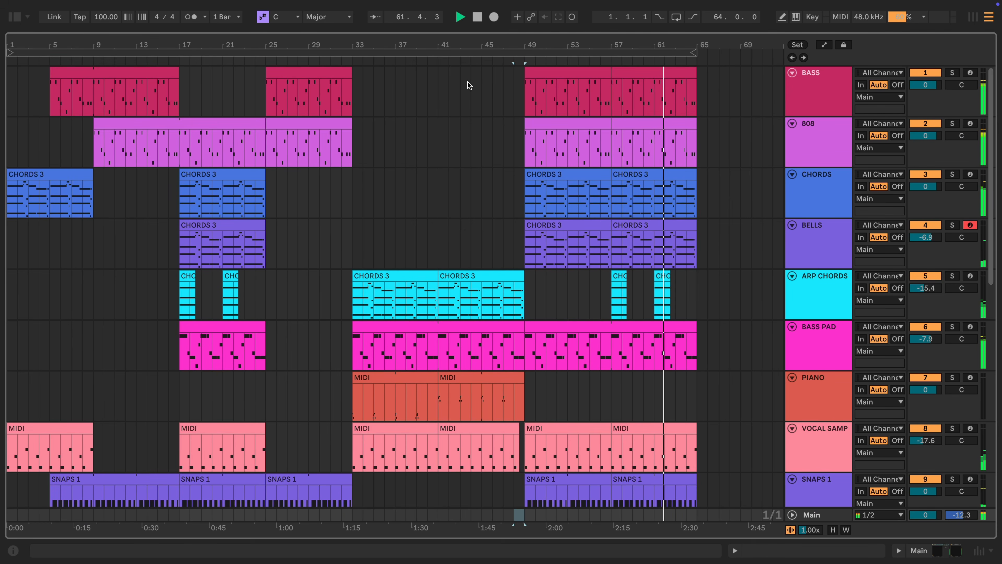
scroll(529, 146, down, 8)
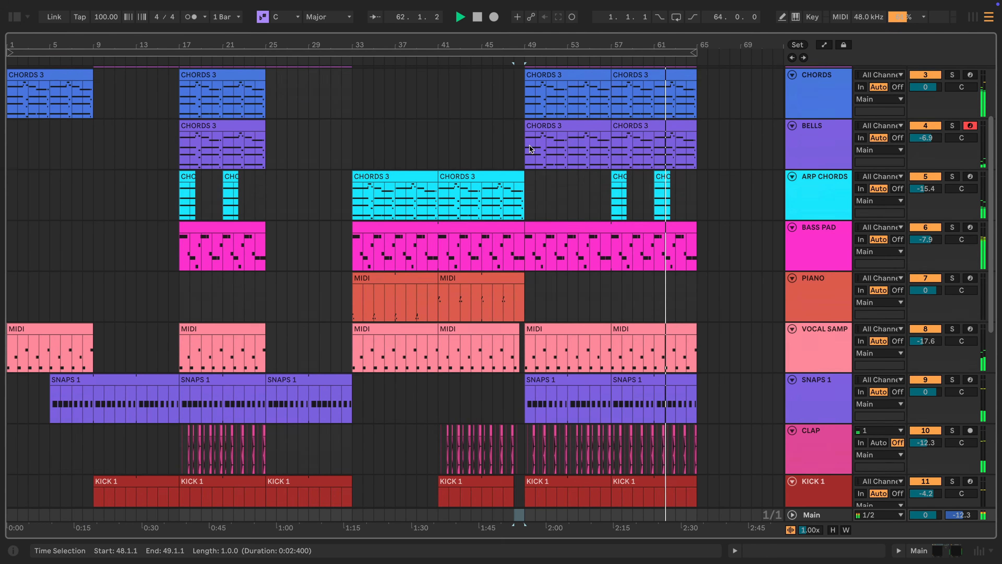